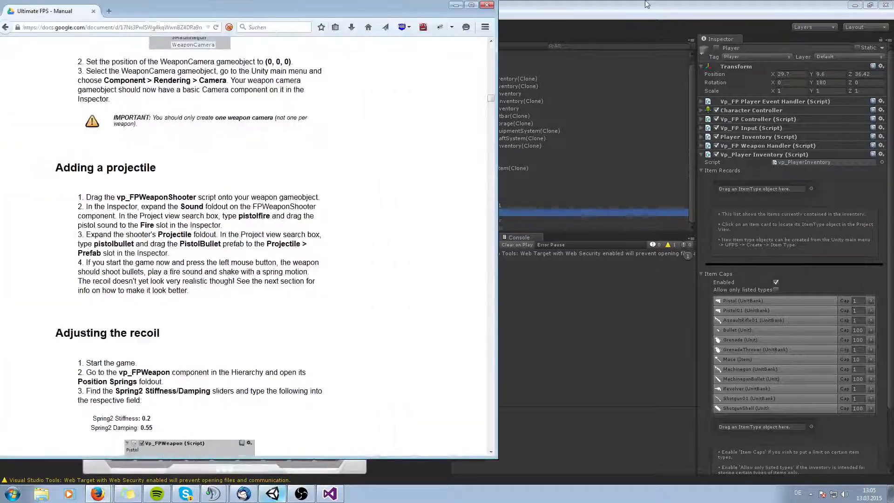
Read the manual's 'Creating an FPS Player from scratch' basic setup instructions.
scroll(437, 240, "up", 5)
scroll(433, 287, "up", 15)
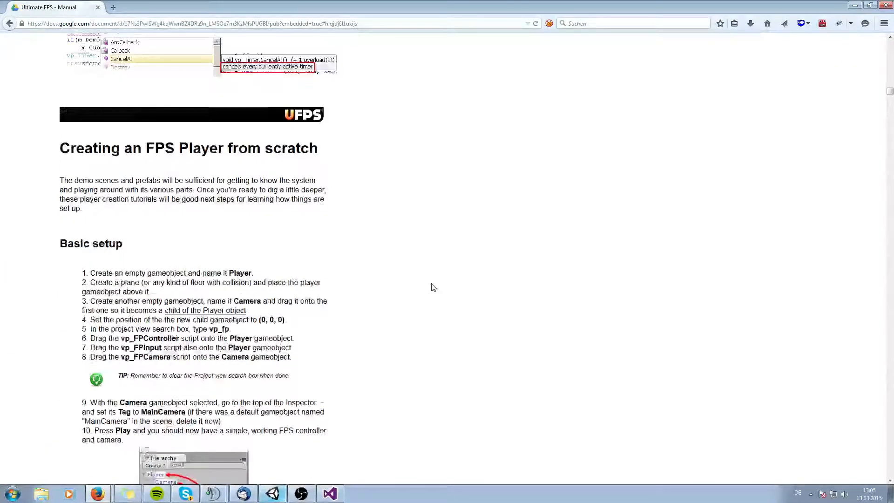
scroll(410, 261, "down", 3)
scroll(399, 254, "up", 2)
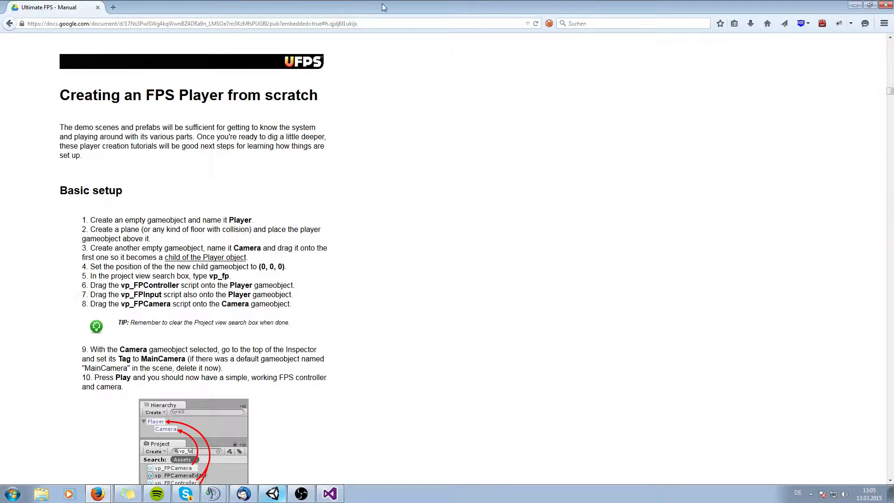
left_click_drag(380, 4, 1, 139)
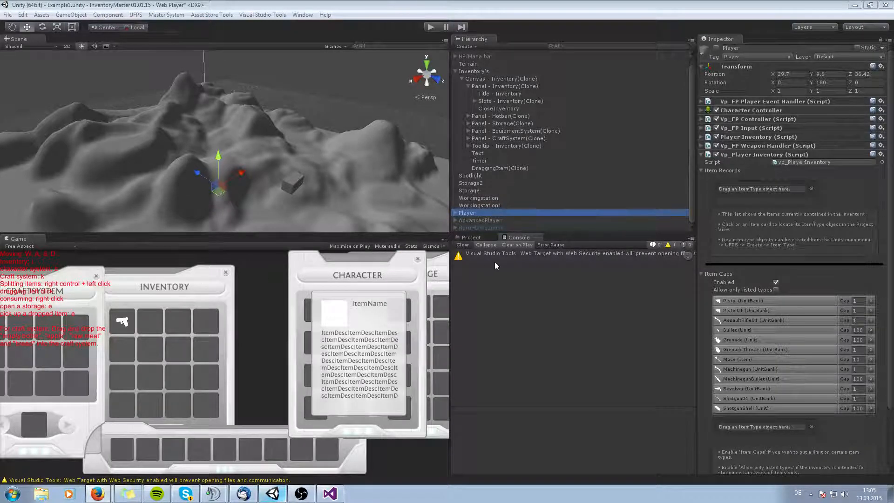
Browse the InventoryMaster and UFPS folders in the Project view.
left_click(473, 237)
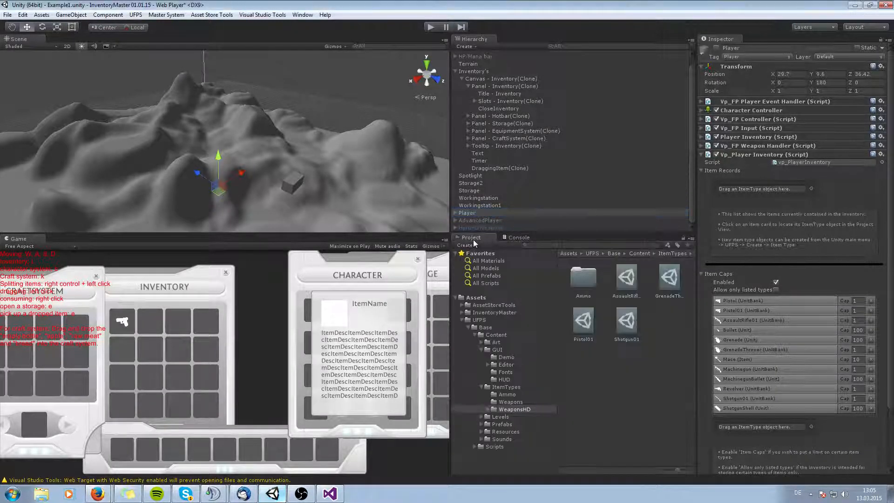
left_click(494, 312)
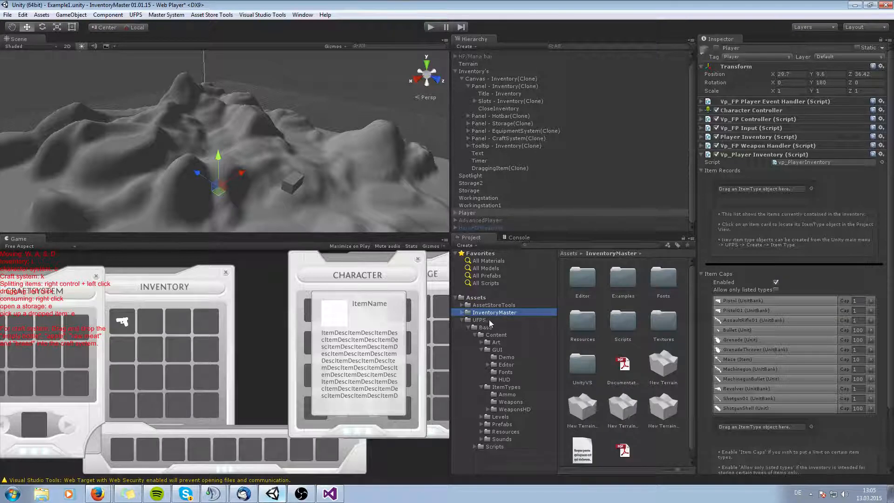
left_click(489, 321)
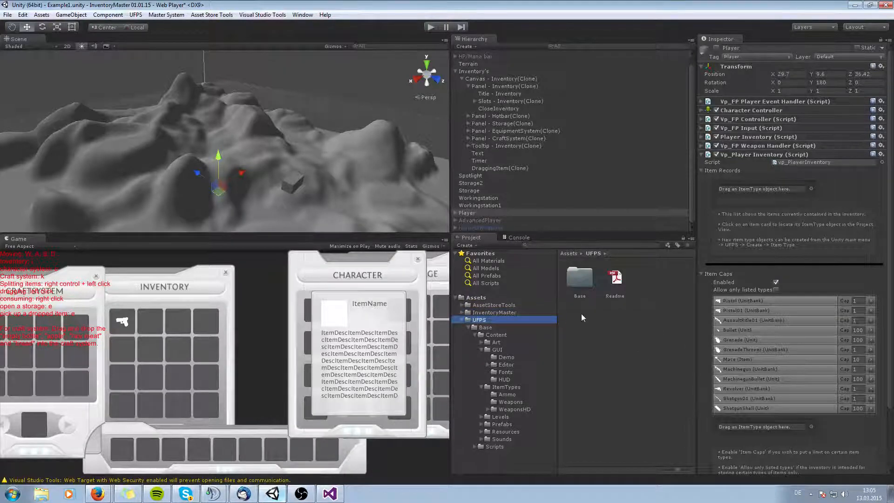
left_click(462, 319)
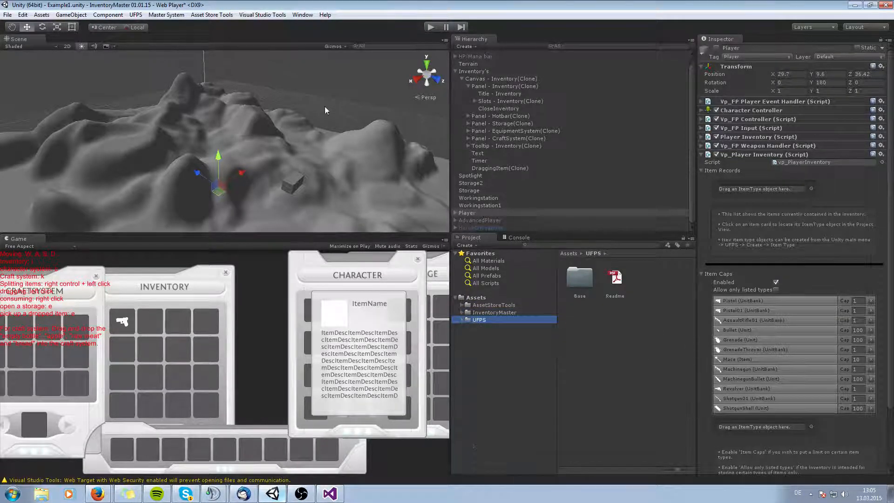
Open the Inventory Master manager window, review its Itemdatabase and Input Manager sections, and close it.
left_click(167, 15)
left_click(188, 34)
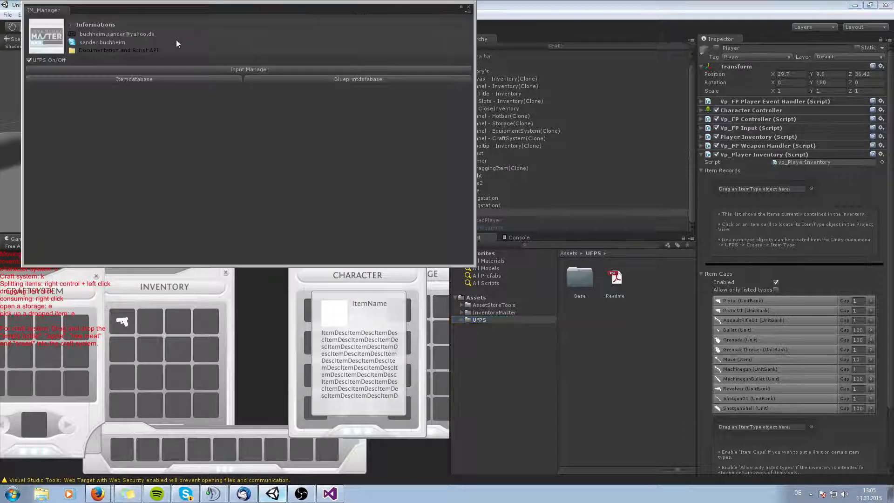
left_click_drag(200, 10, 387, 86)
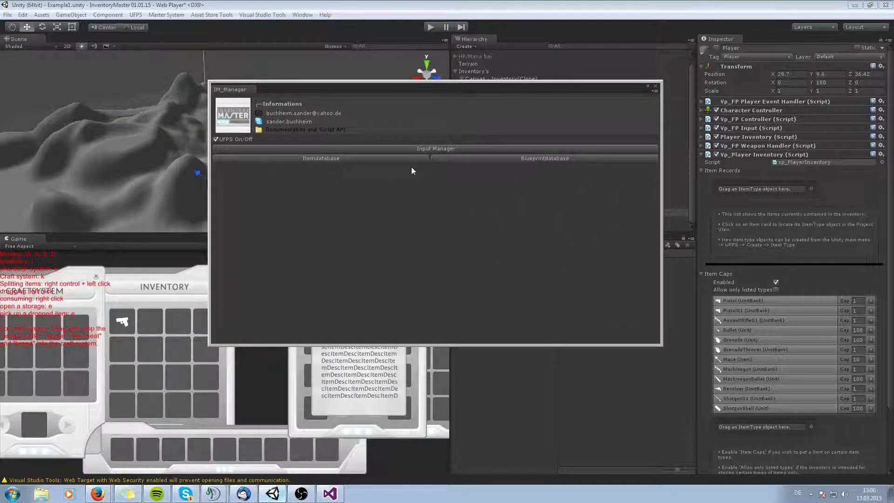
left_click(216, 139)
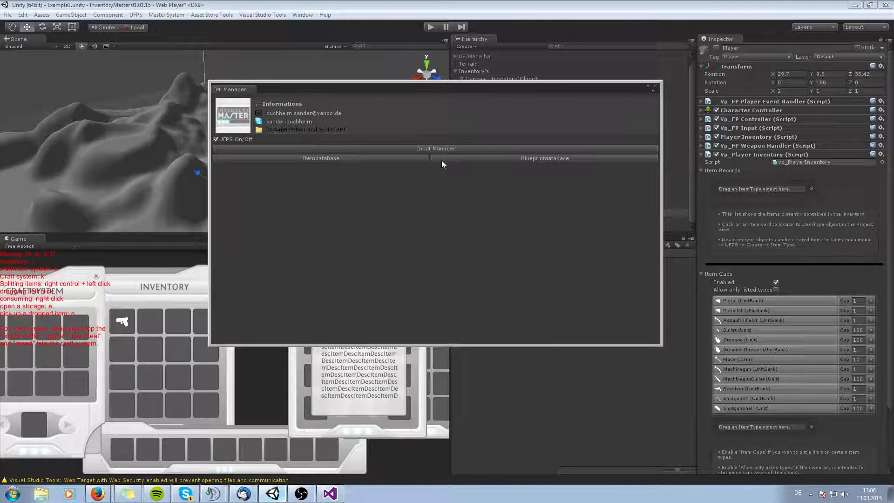
left_click(377, 161)
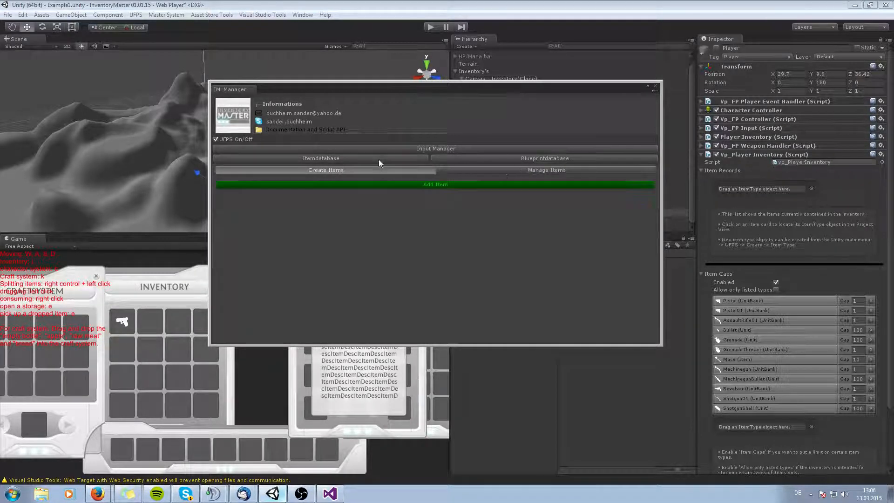
left_click(465, 148)
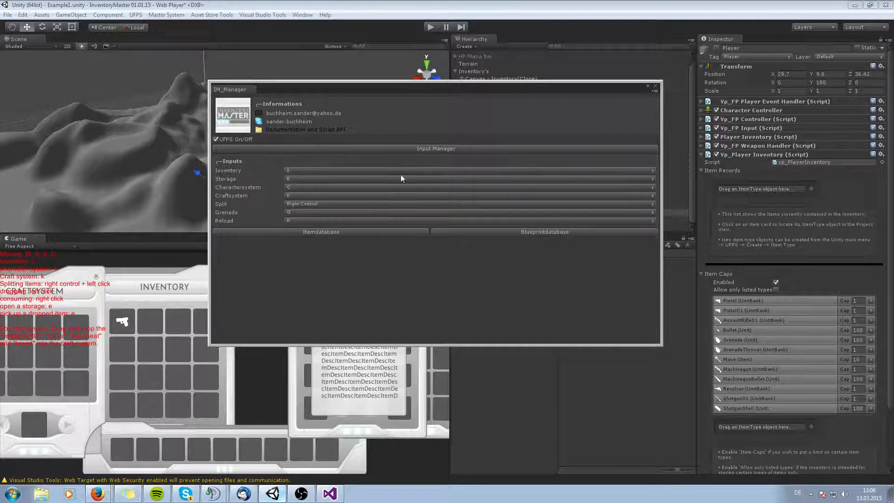
left_click(655, 87)
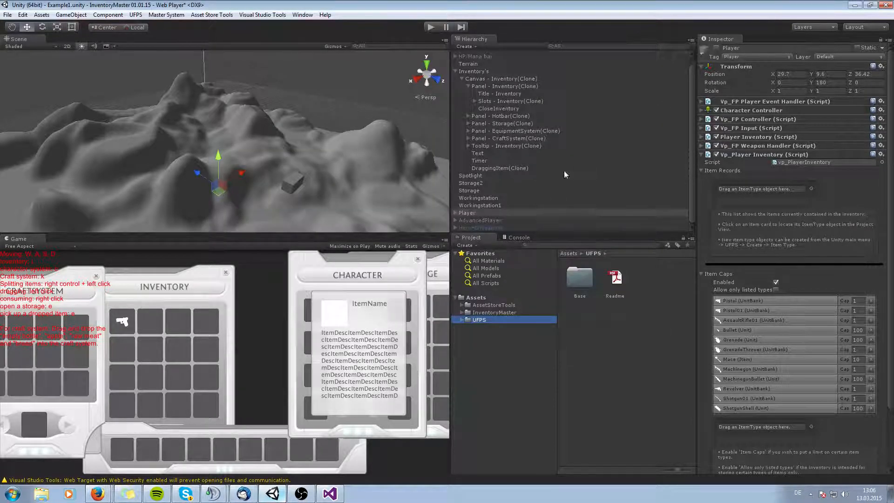
left_click(469, 87)
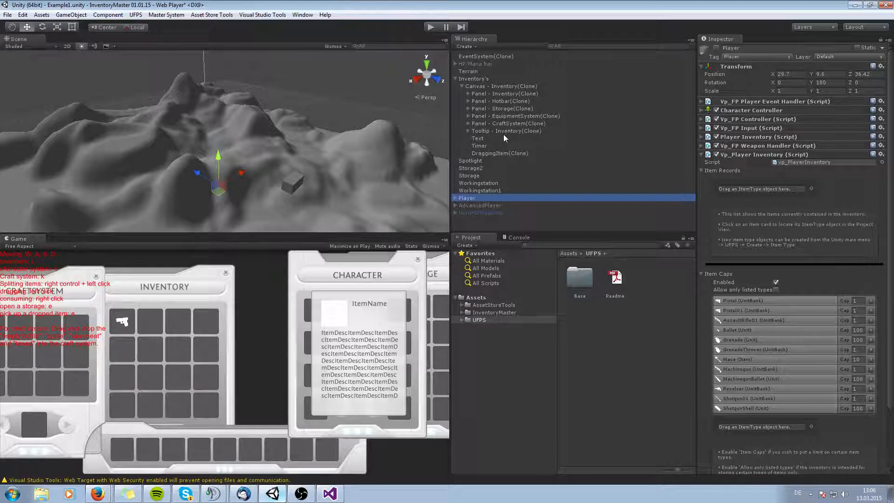
left_click(462, 87)
left_click(475, 86)
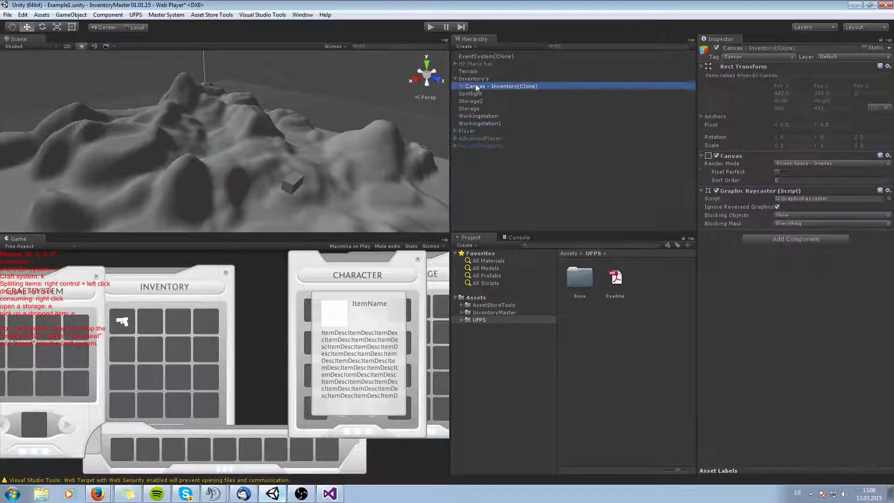
left_click(484, 173)
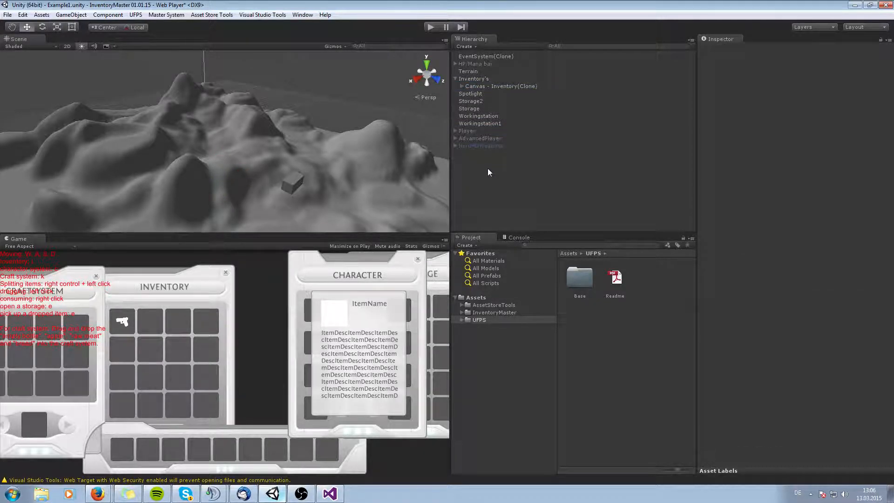
Create an empty GameObject in the Hierarchy and rename it Player.
right_click(487, 169)
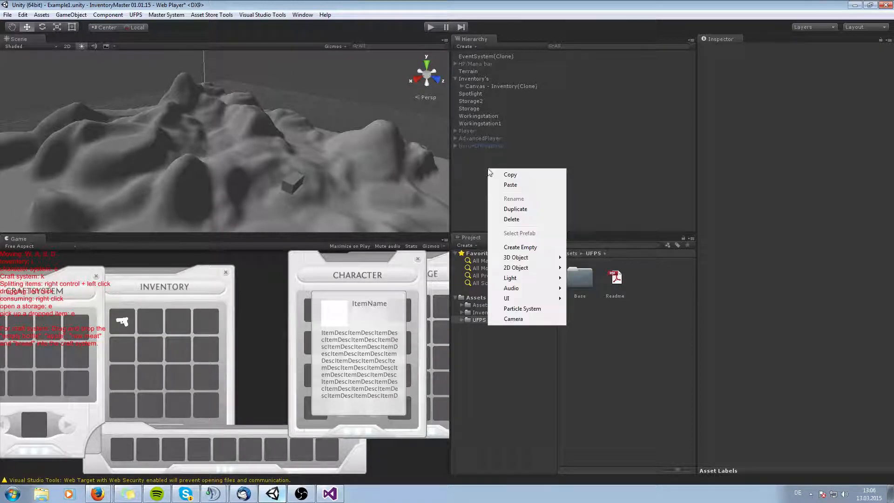
left_click(508, 247)
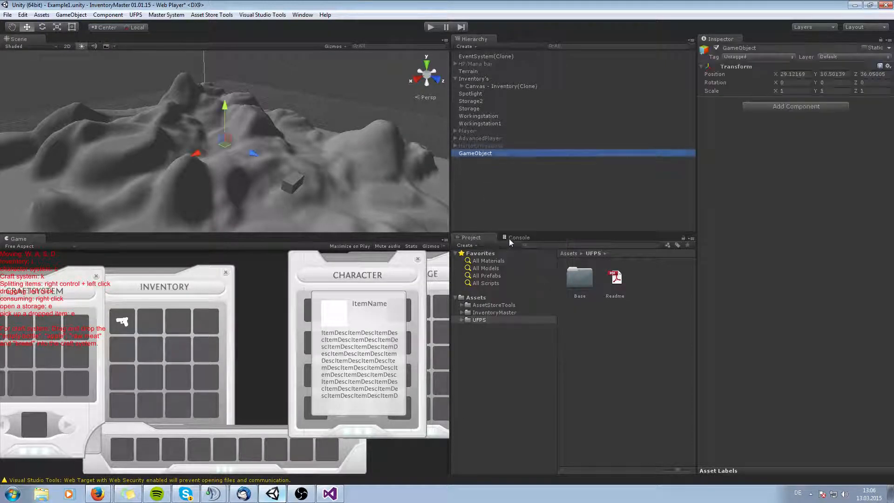
key("F2")
type("Player")
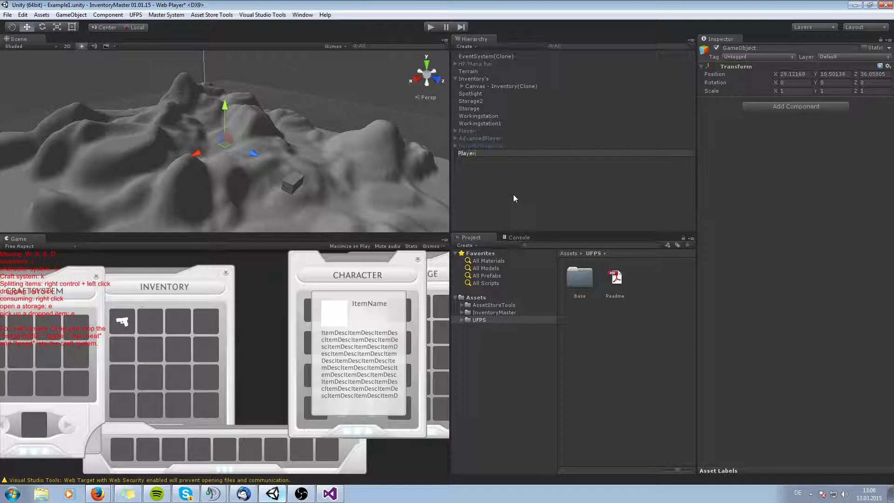
key("Return")
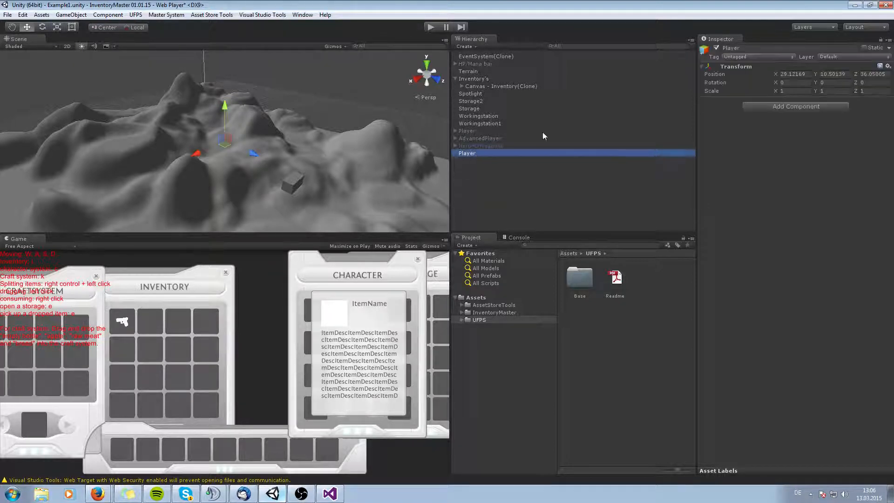
Set the new Player object's tag to Player.
left_click(744, 56)
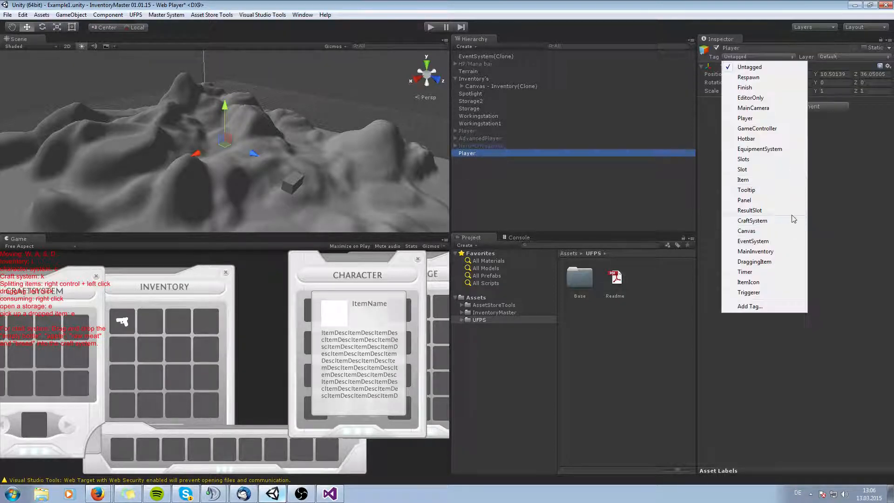
left_click(758, 119)
left_click(502, 186)
left_click(471, 155)
Create an empty child object under the new Player and name it Camera.
right_click(471, 158)
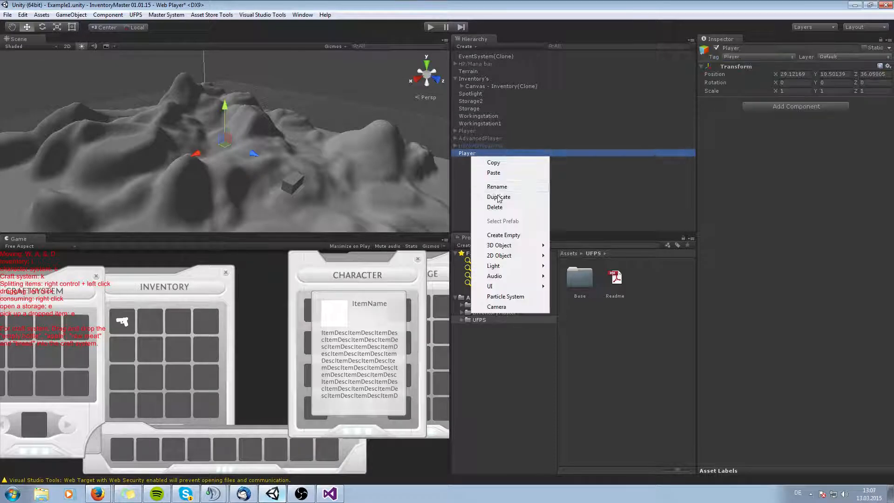
left_click(511, 235)
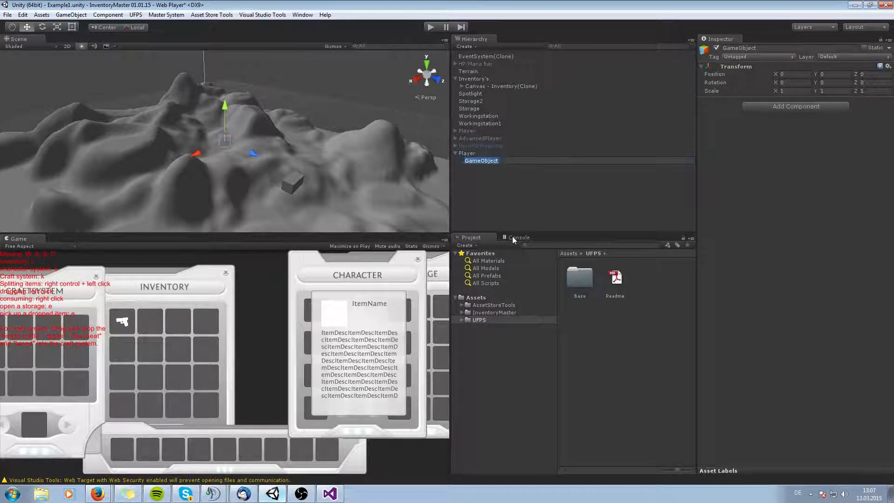
type("Camer")
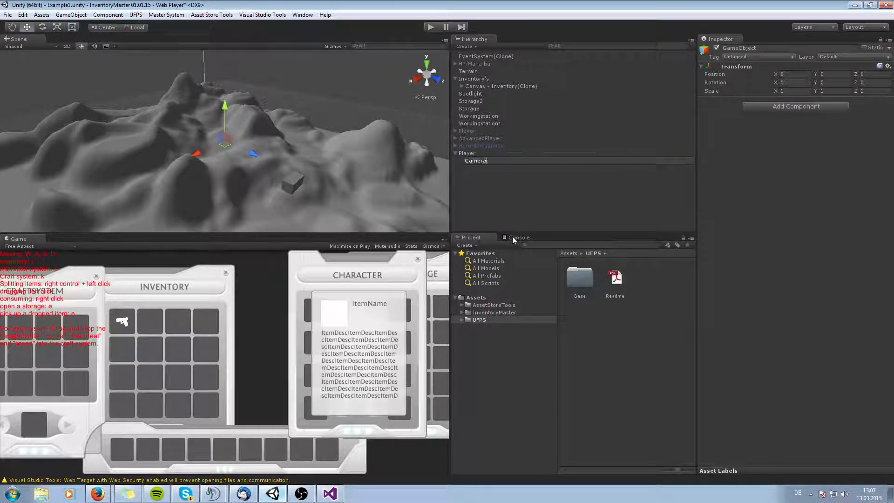
type("a")
left_click(499, 228)
left_click(474, 160)
Set the Camera object's tag to MainCamera.
left_click(756, 56)
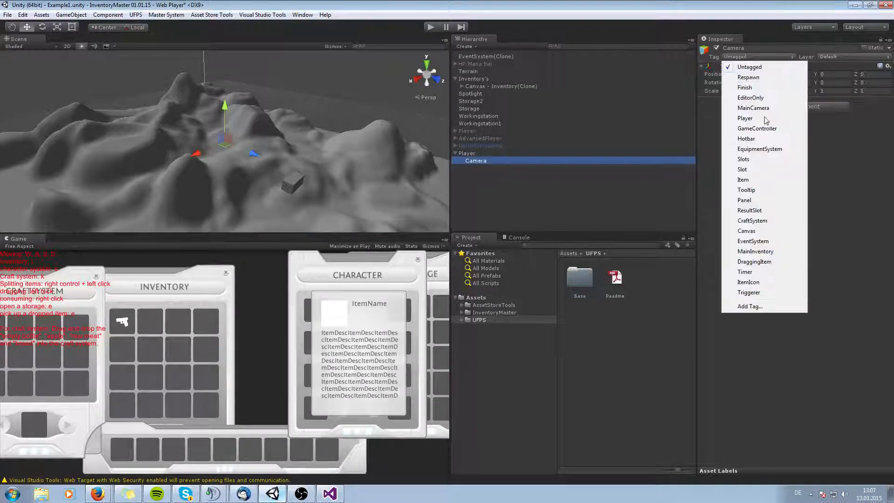
left_click(752, 108)
left_click(484, 196)
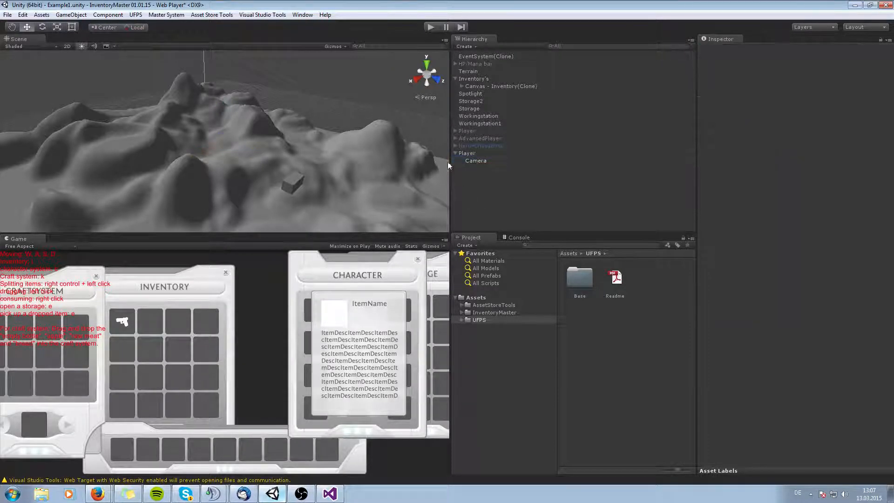
Add the Vp_FP Camera component to the Camera object.
left_click(553, 161)
left_click(796, 107)
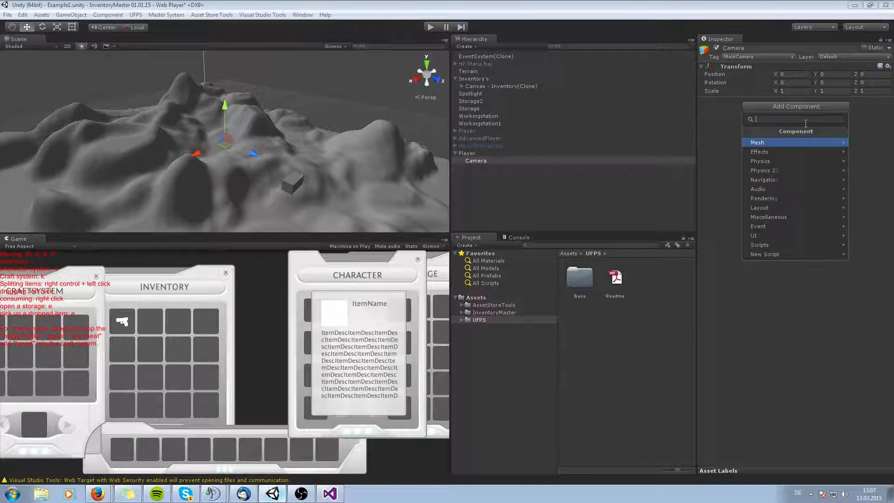
type("vp_")
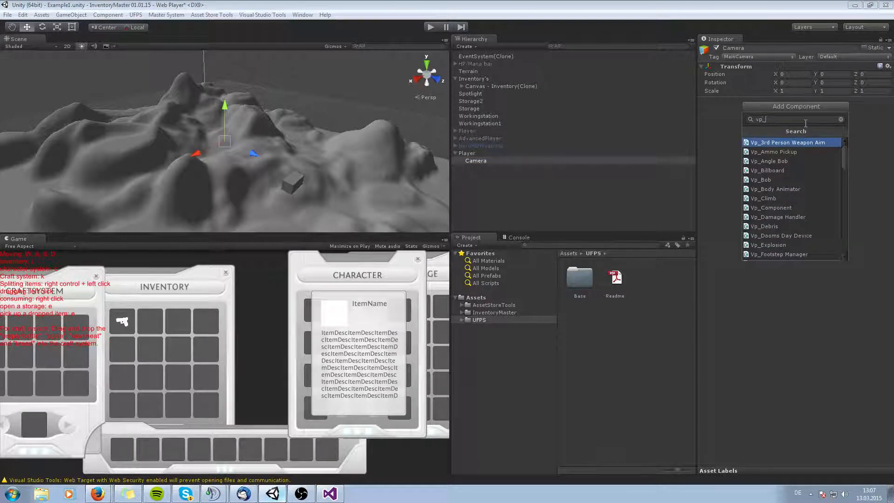
type("FPCa")
key("Return")
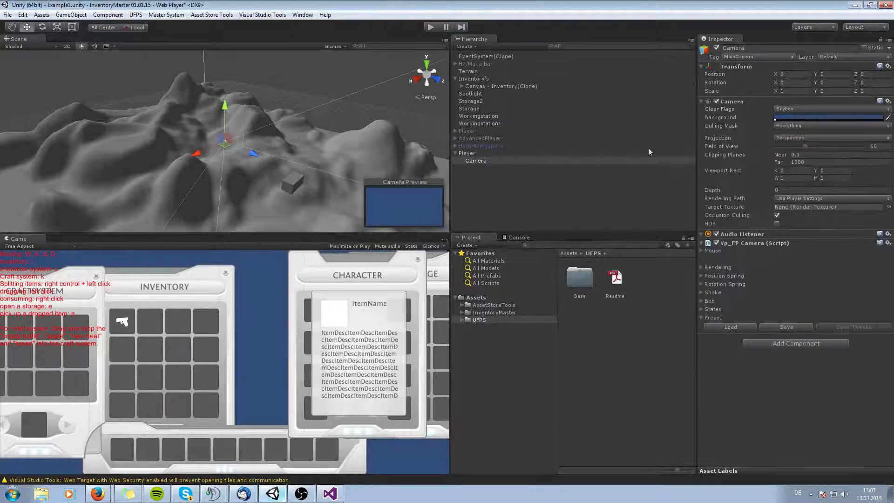
Add the Vp_FP Input component to the new Player object.
left_click(461, 159)
left_click(466, 155)
left_click(831, 107)
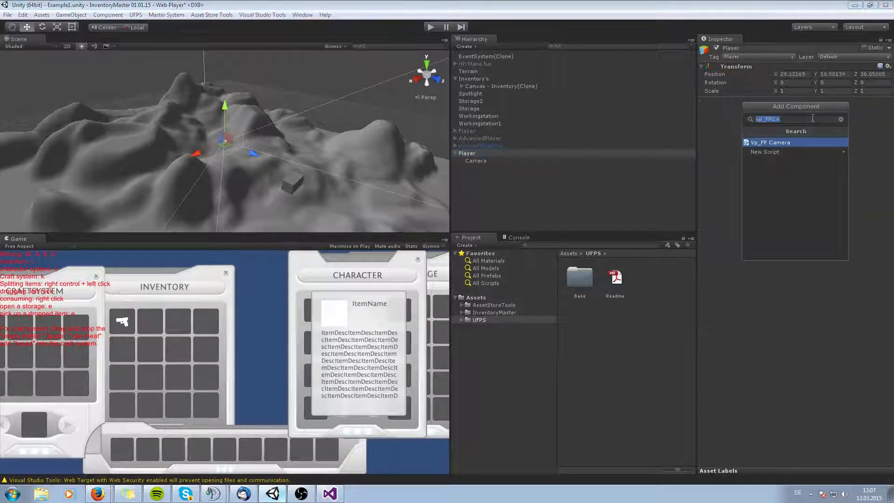
type("vp_FP")
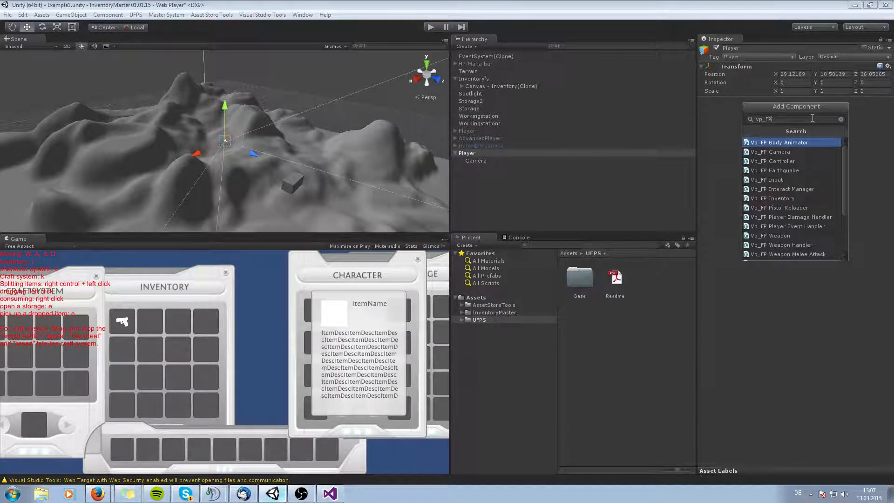
type("I")
key("Return")
Add the Vp_FP Controller component to the new Player object.
left_click(812, 118)
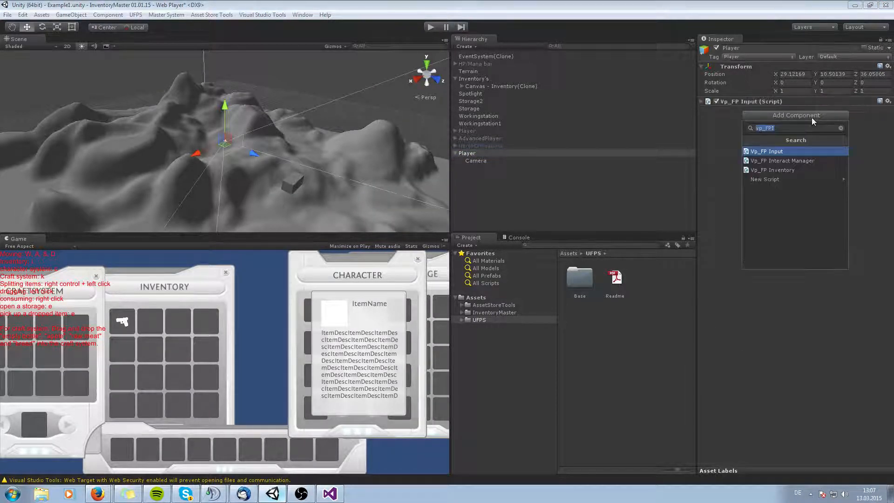
key("End")
key("BackSpace")
type("C")
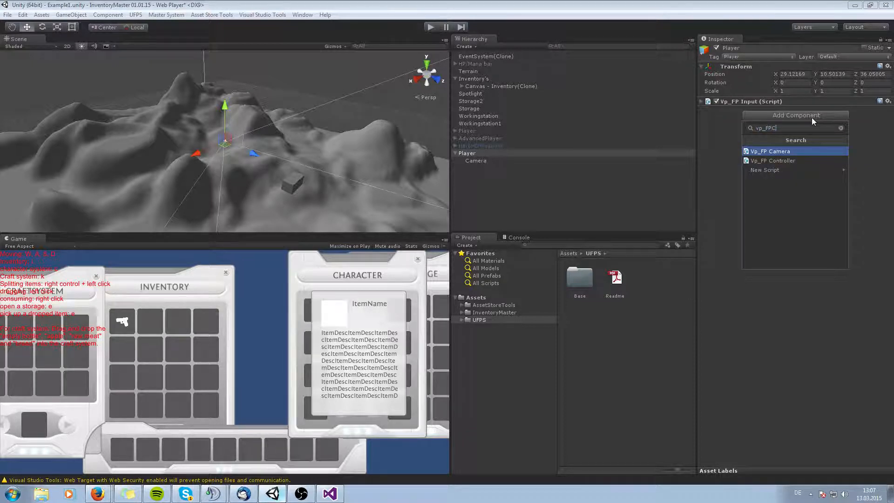
key("Down")
key("Return")
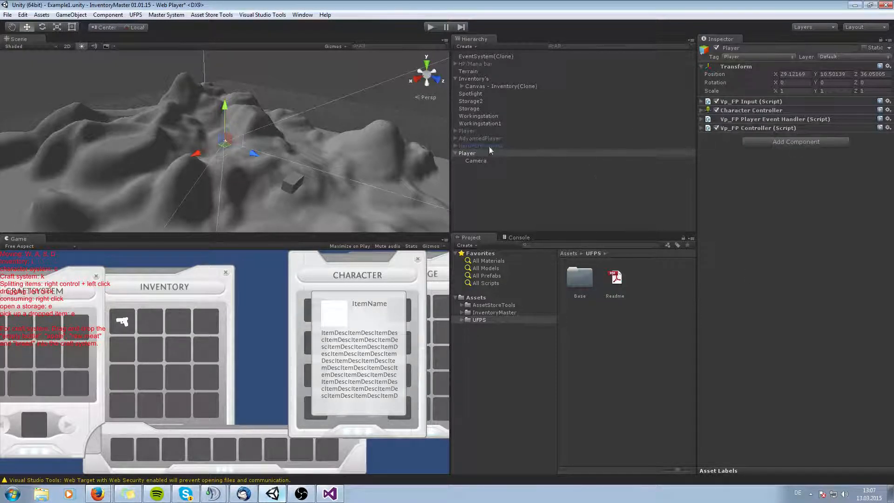
Copy the Transform component from the original Player and paste its values onto the new Player.
left_click(467, 131)
right_click(735, 67)
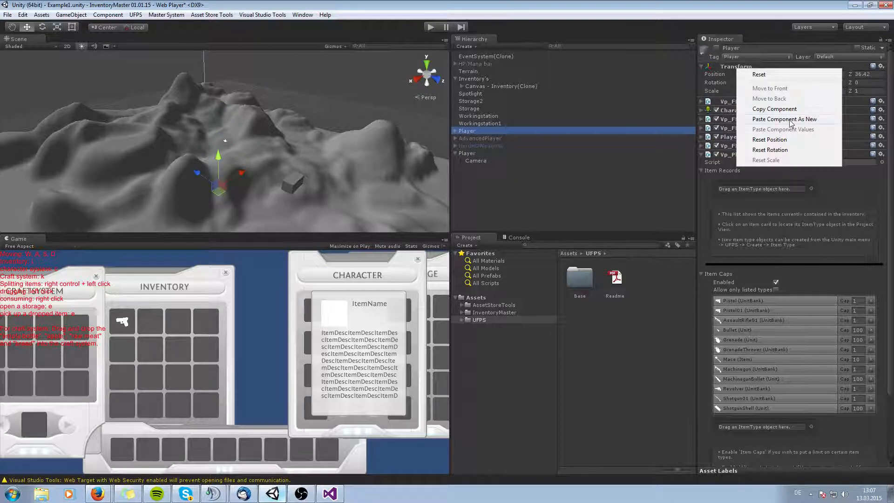
left_click(775, 109)
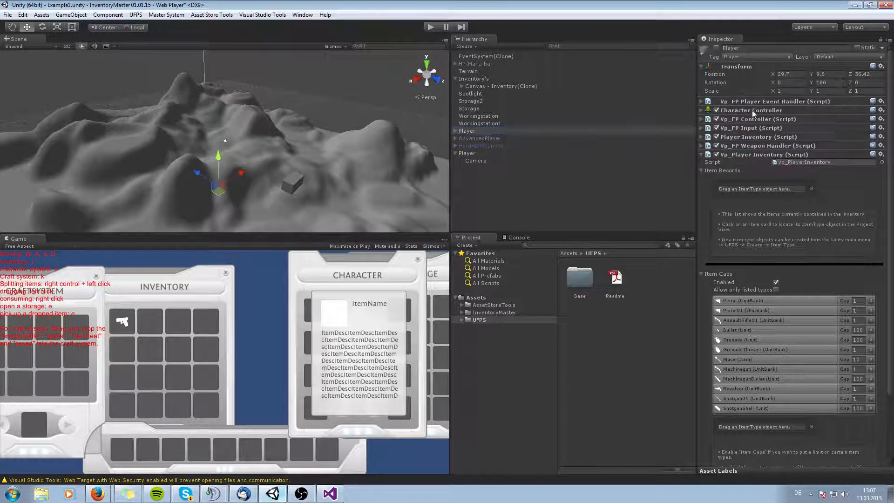
left_click(483, 154)
right_click(746, 68)
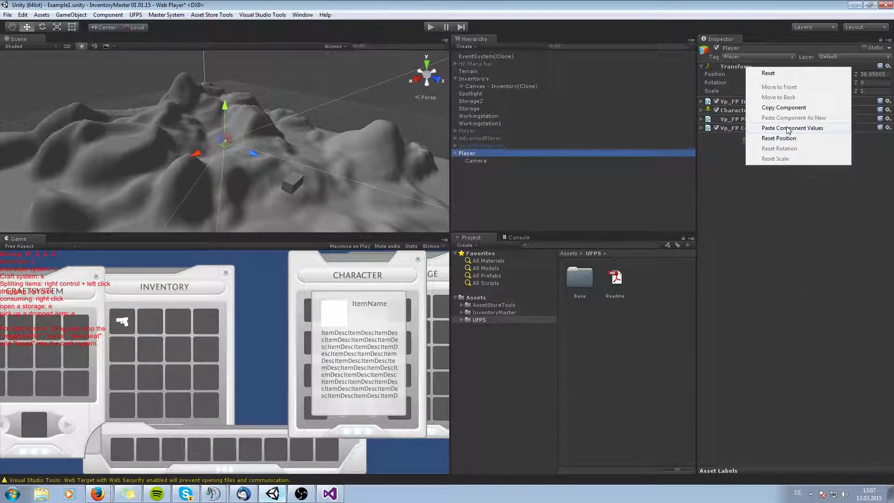
left_click(787, 129)
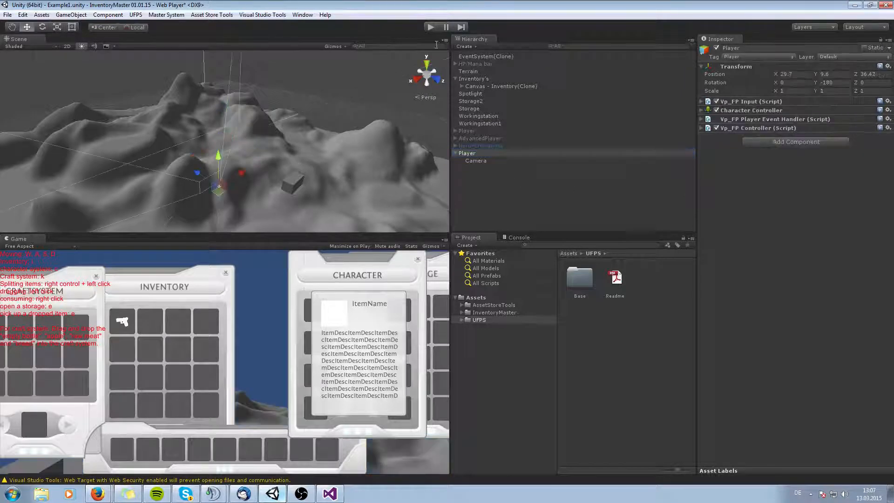
Enter Play mode, check the console, and walk the new player around the terrain to test movement, then stop.
left_click(430, 27)
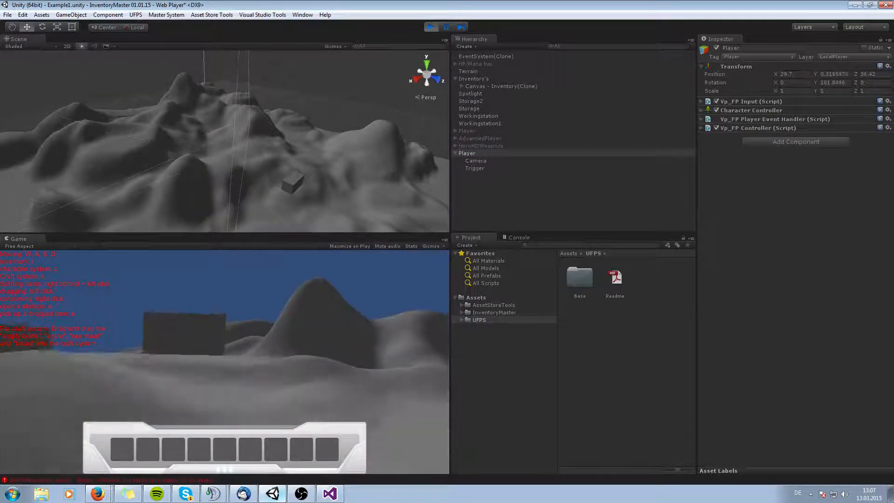
left_click(512, 236)
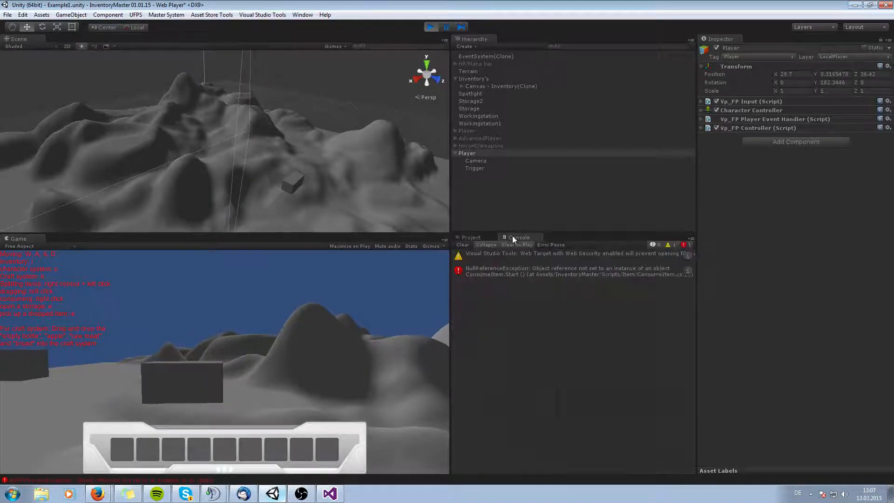
left_click(473, 237)
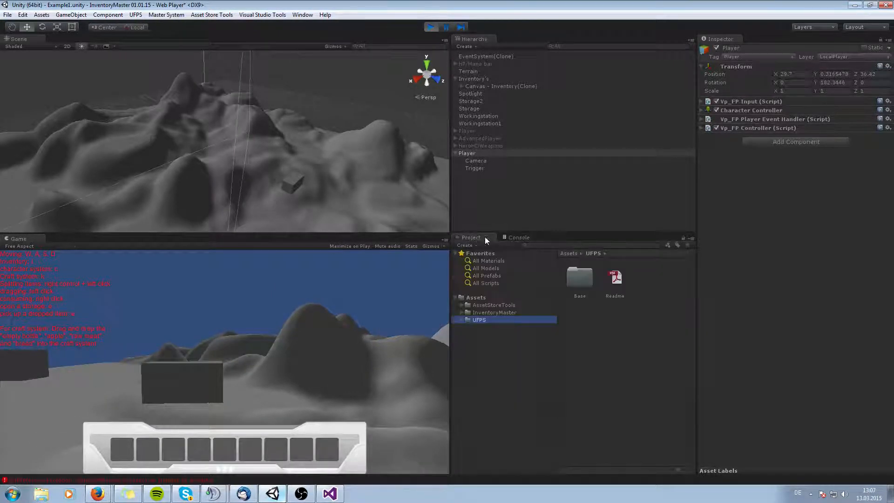
left_click(511, 237)
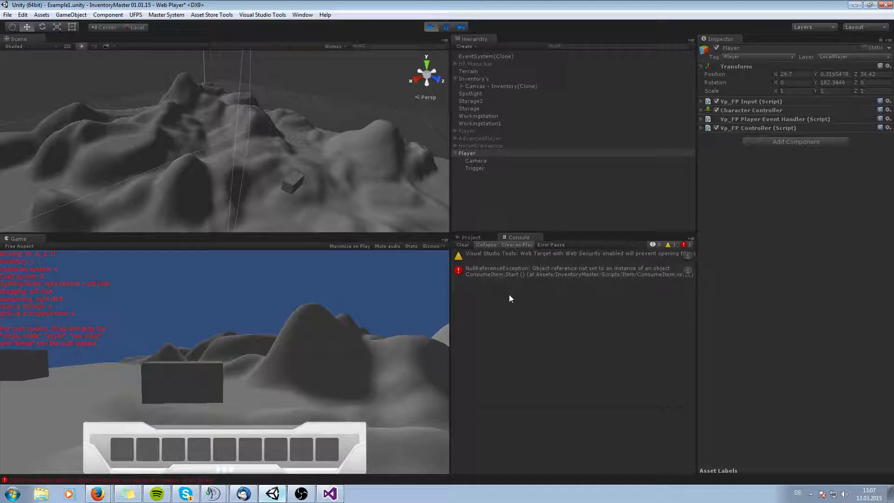
left_click(306, 347)
key("w")
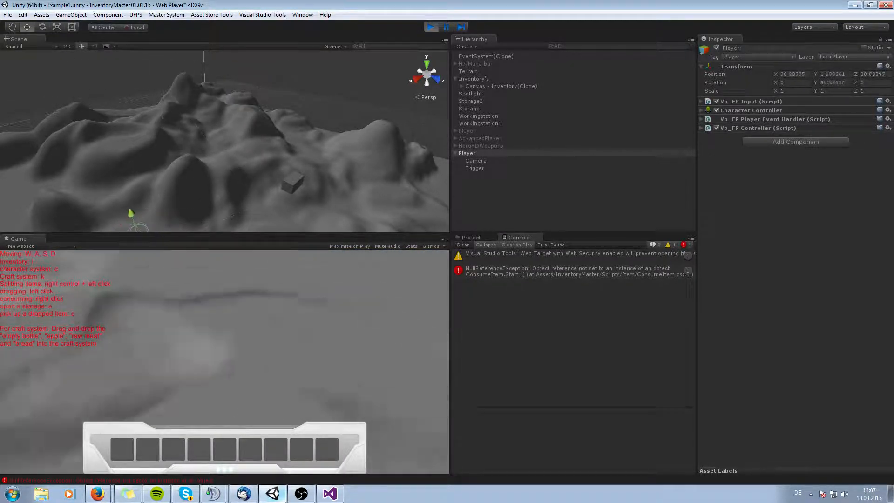
key("a")
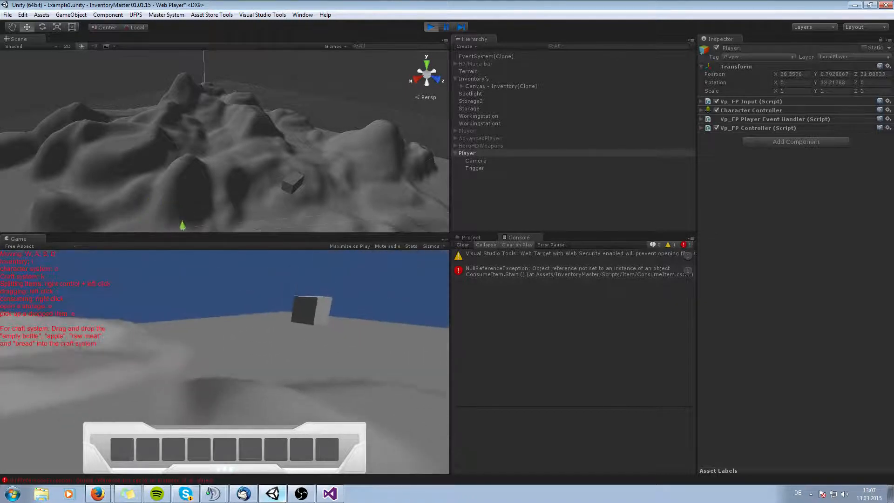
key("w")
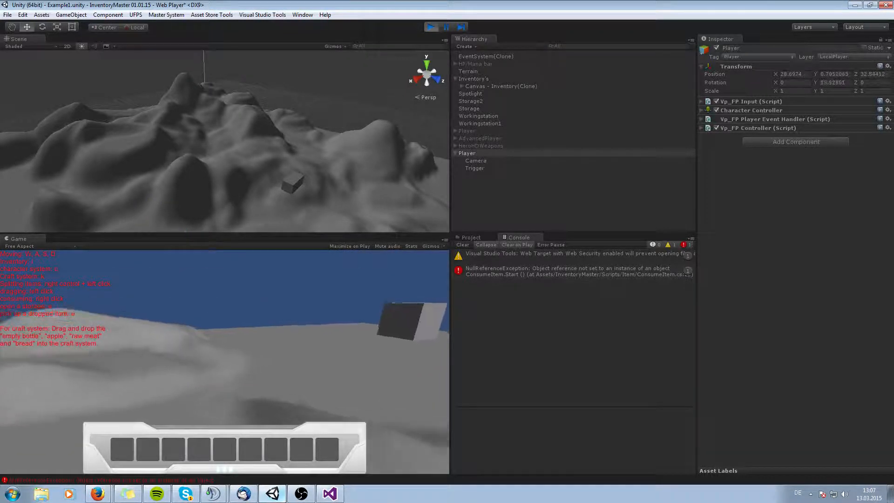
key("w")
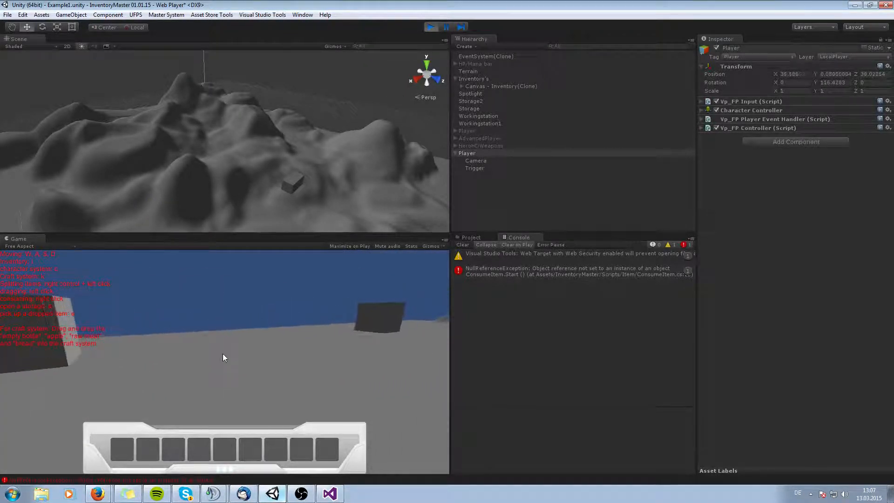
left_click(430, 27)
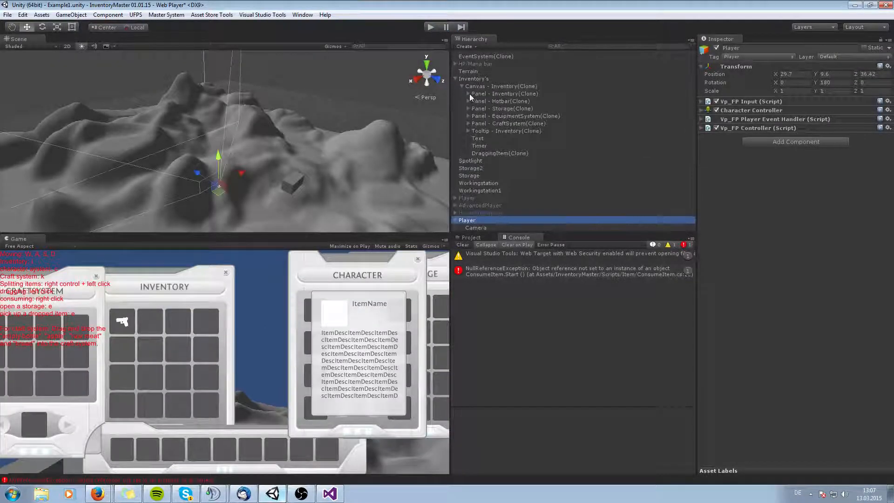
Inspect the inventory slot item and the craft system panel in the hierarchy, clearing the console.
left_click(468, 94, "alt")
left_click(498, 123)
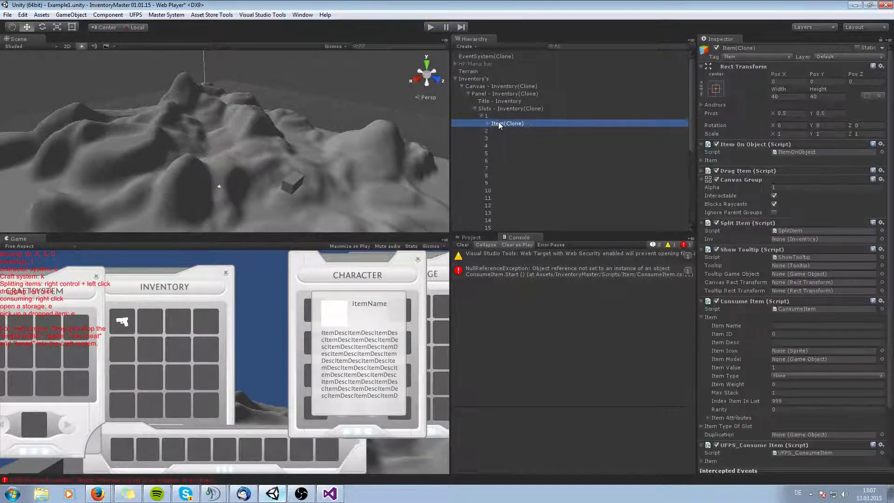
left_click(474, 108)
left_click(468, 93)
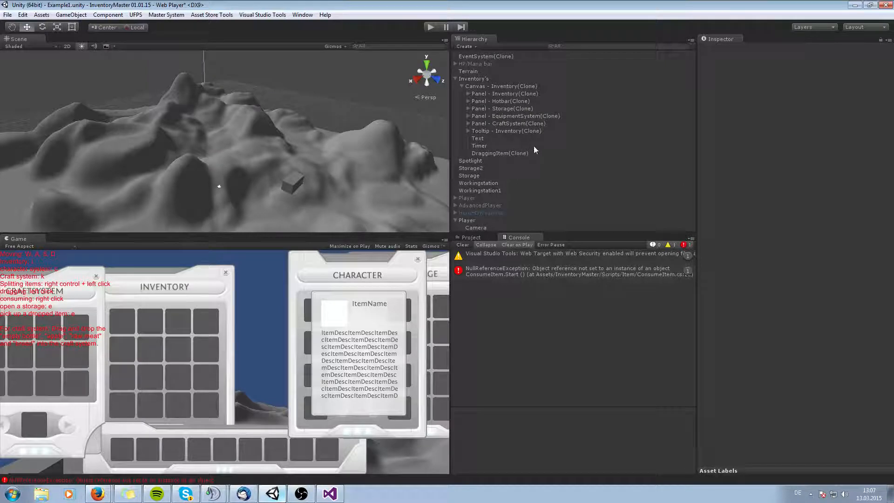
left_click(463, 244)
left_click(525, 123)
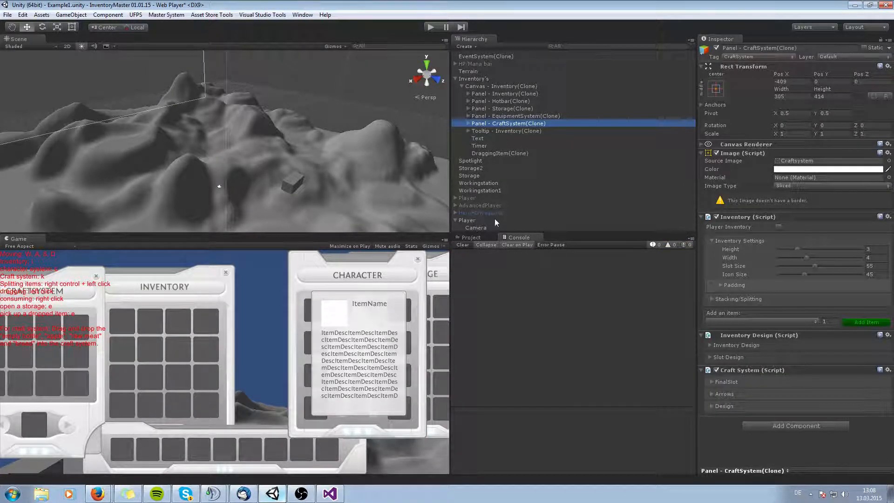
left_click(473, 221)
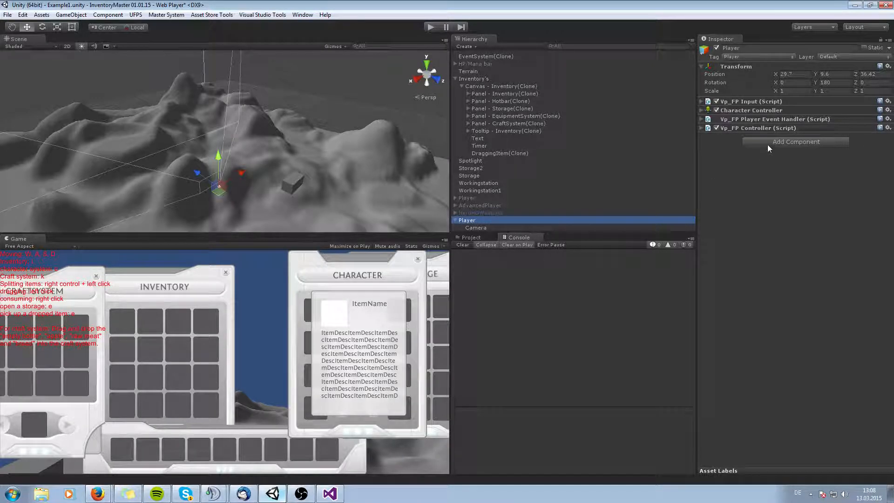
Create an empty child object under the Camera and name it Pistol.
left_click(474, 228)
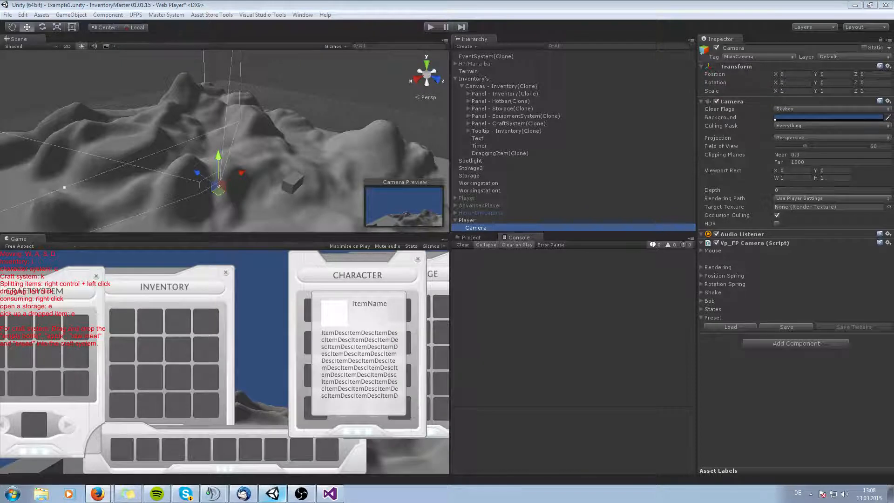
right_click(478, 225)
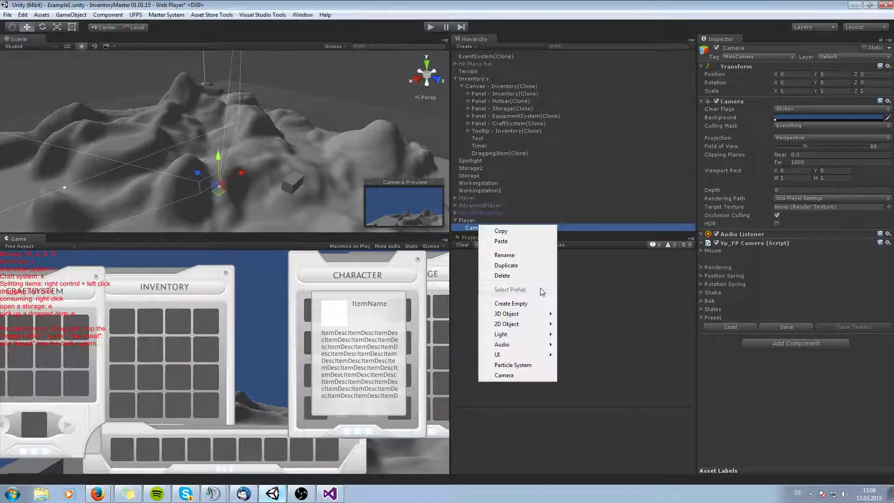
left_click(527, 304)
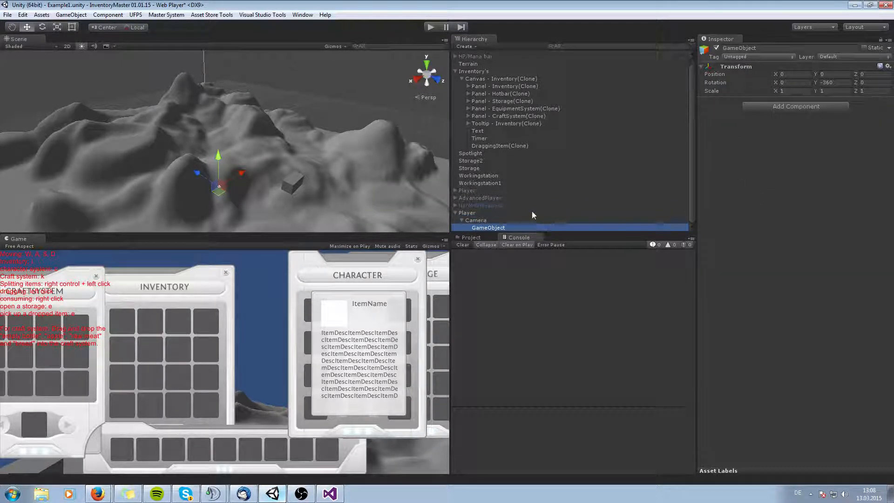
type("Pistol")
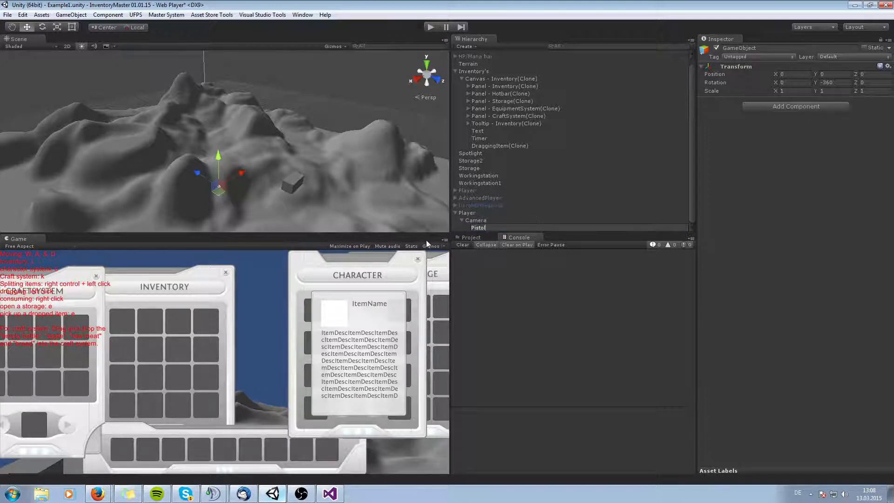
left_click(471, 220)
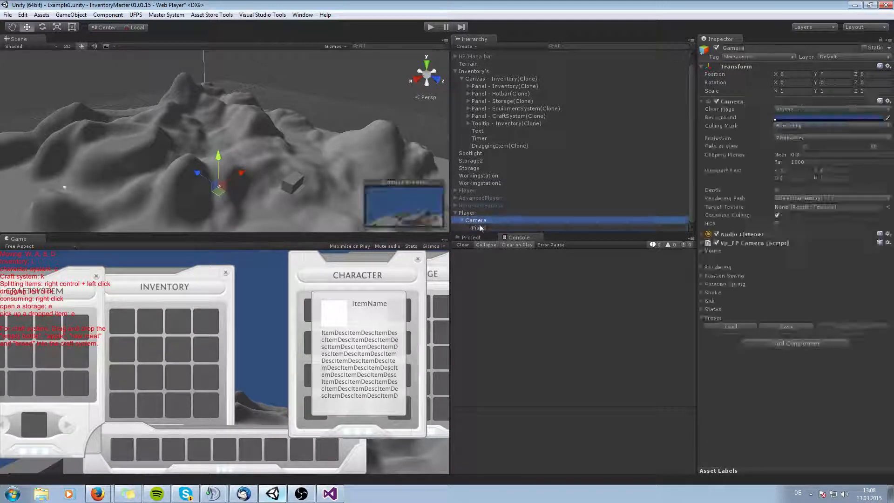
left_click(478, 227)
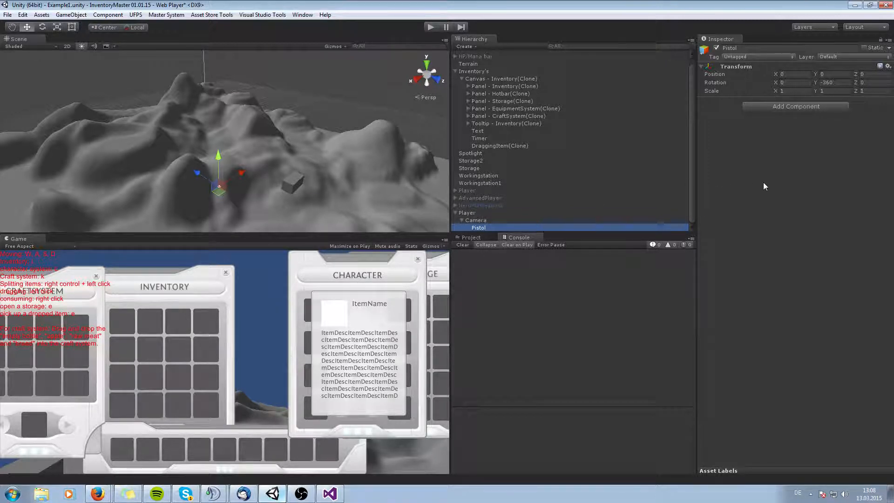
Add the Vp_FP Weapon component to the Pistol object.
left_click(766, 107)
type("vp_FPC")
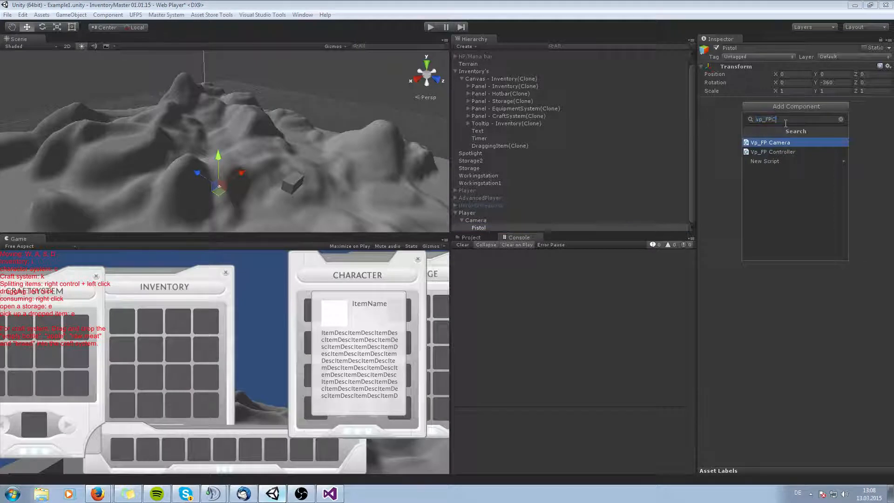
key("BackSpace")
type("We")
key("Return")
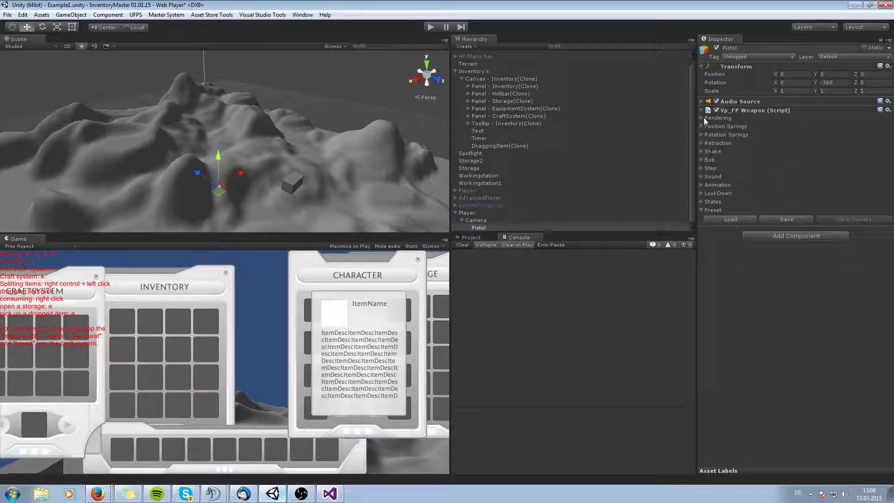
Assign the Pistol01 prefab from UFPS Base Content Prefabs WeaponsHD as the weapon's 1st Person Weapon.
left_click(471, 237)
left_click(462, 319)
left_click(461, 320)
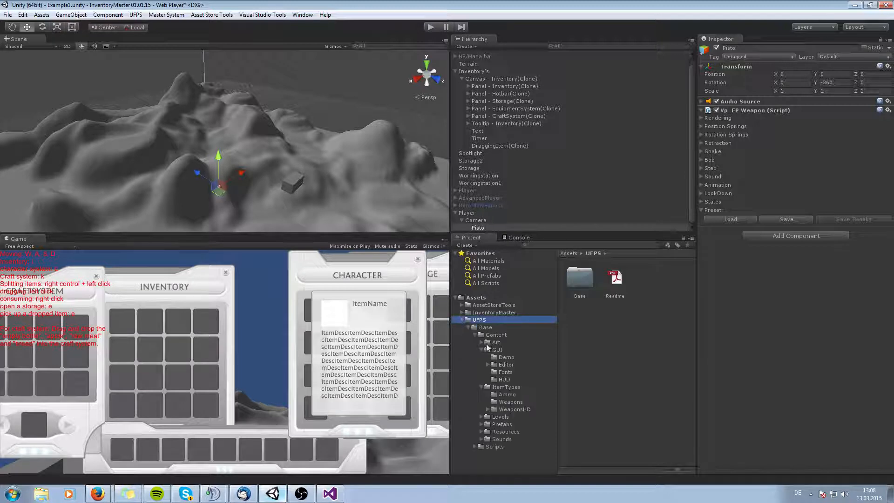
left_click(481, 349)
left_click(482, 357)
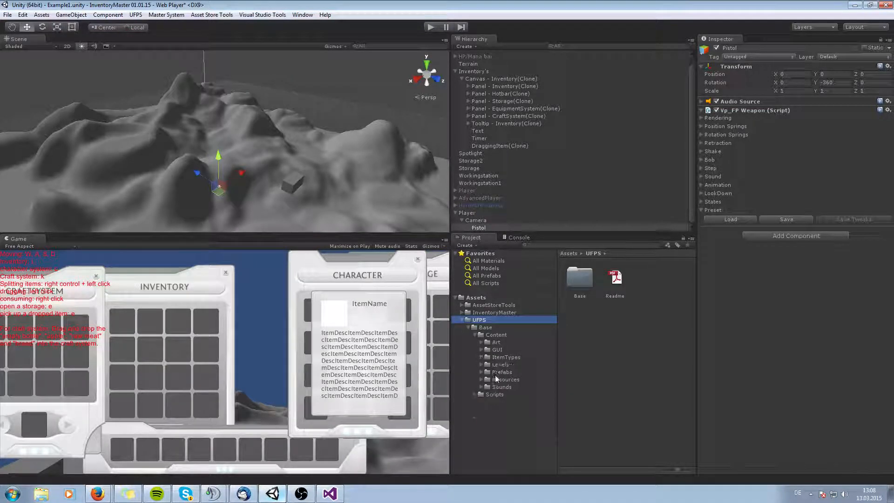
left_click(497, 372)
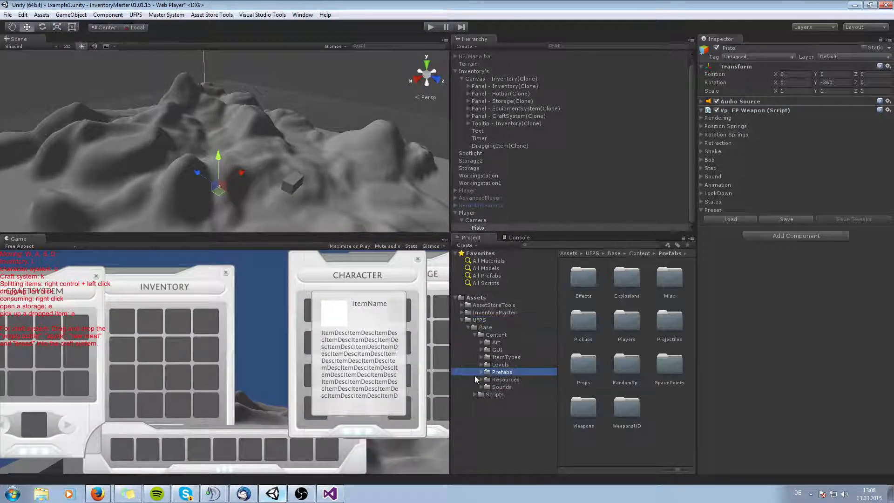
left_click(481, 372)
scroll(515, 393, "down", 1)
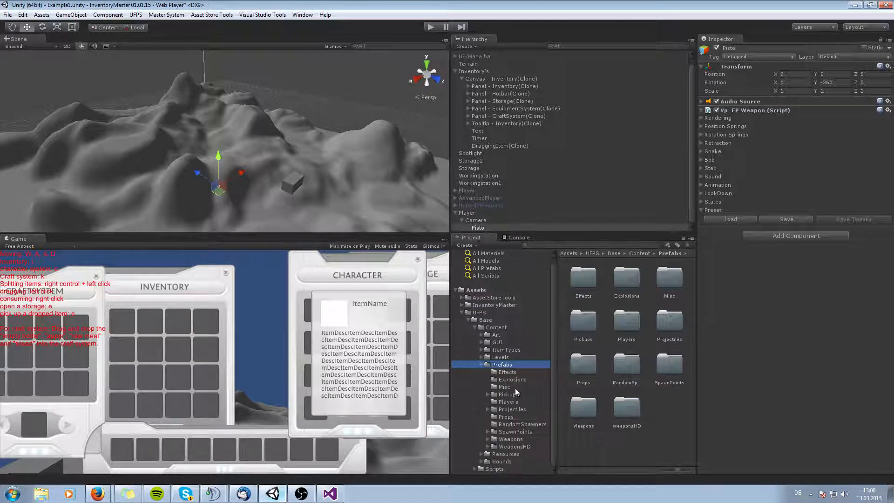
left_click(514, 447)
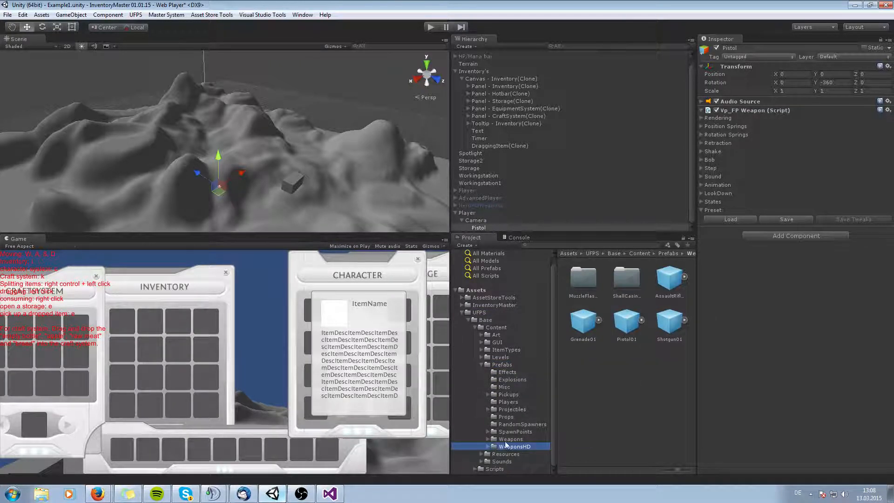
left_click(505, 440)
left_click(510, 445)
left_click(516, 438)
left_click(515, 445)
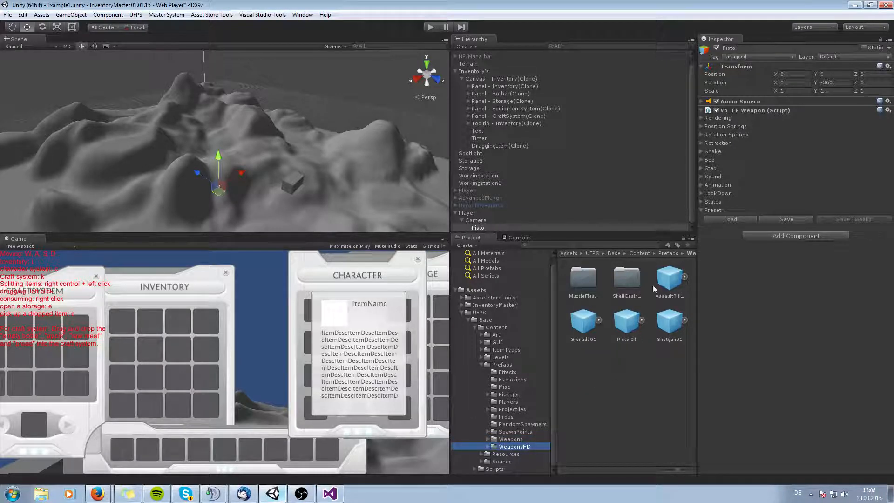
left_click(701, 118)
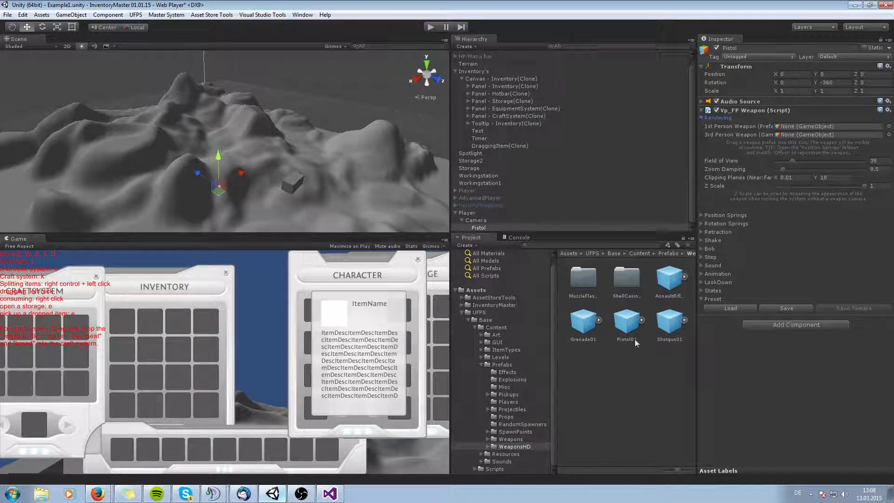
left_click_drag(626, 321, 820, 127)
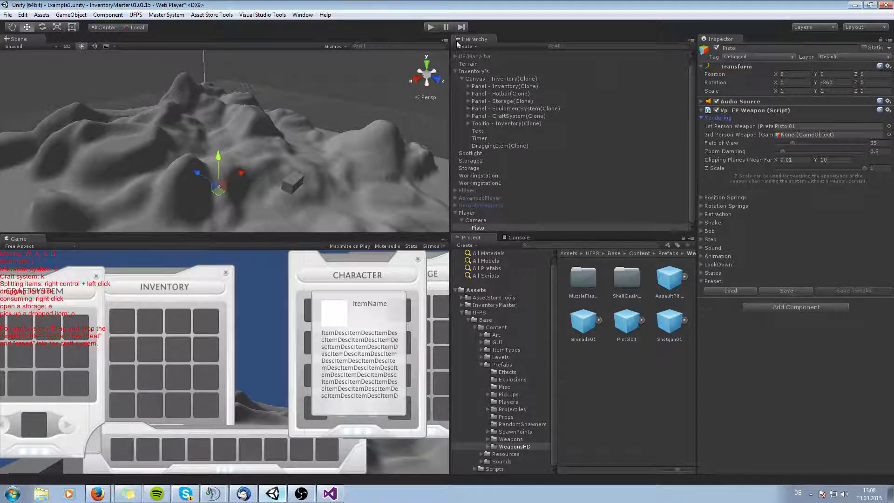
Enter Play mode to test the player with the pistol in first-person view.
left_click(430, 28)
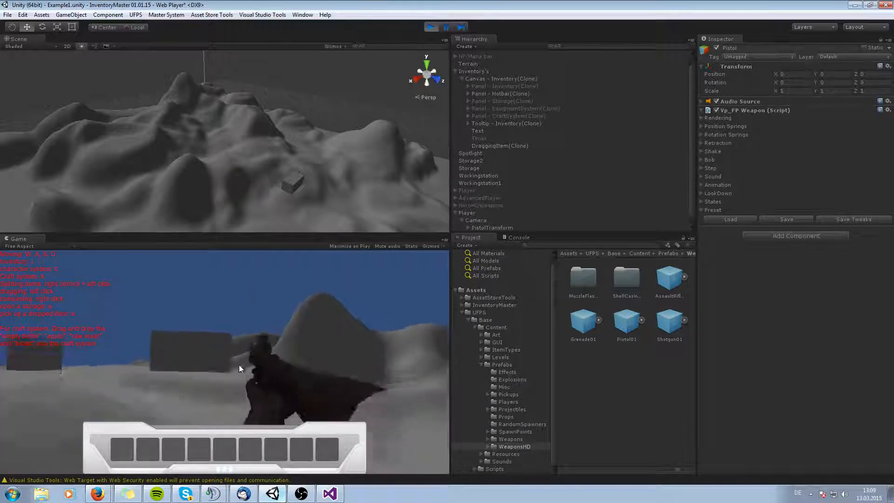
left_click(231, 372)
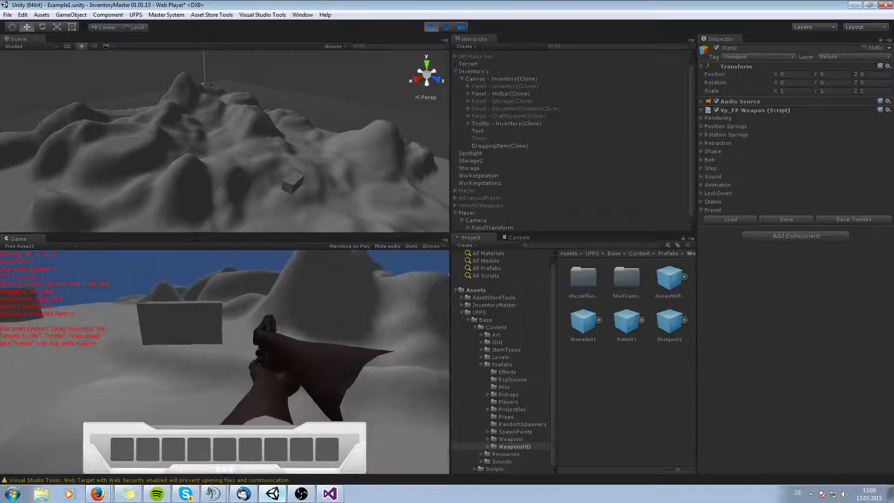
While playing, adjust the pistol's Position Springs offset to Y -0.33 and Z -0.29.
key("Escape")
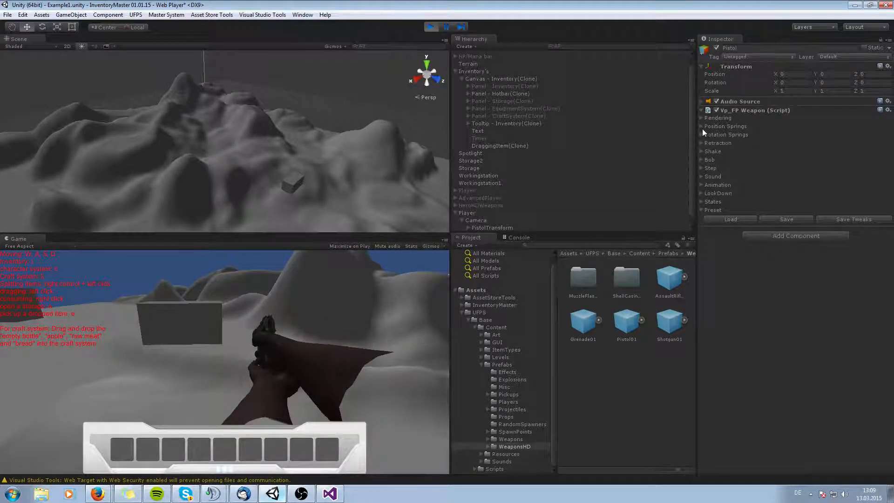
left_click(701, 126)
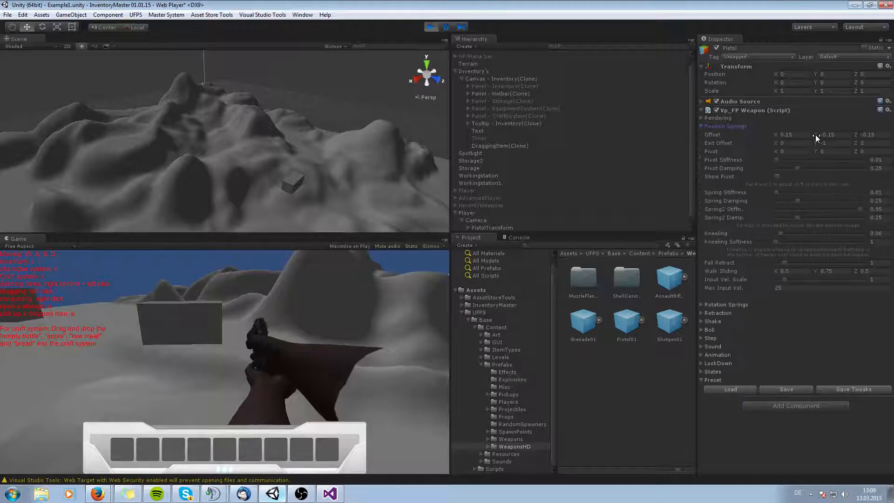
left_click_drag(815, 135, 814, 135)
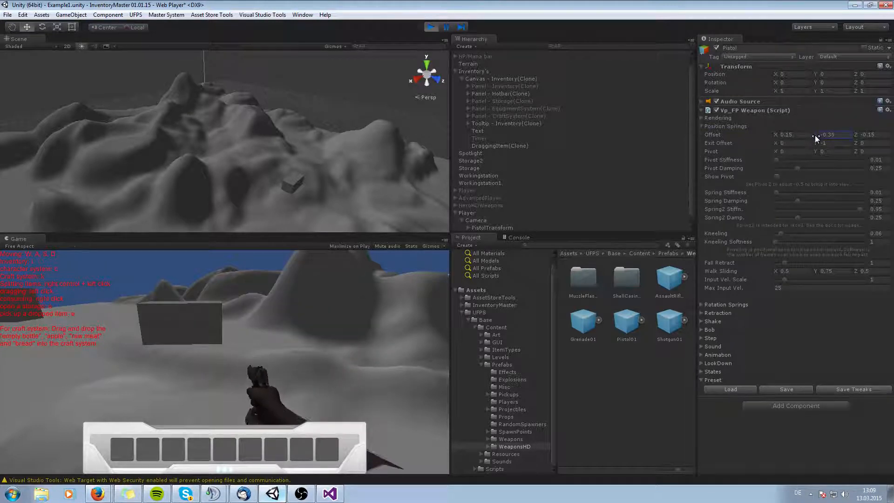
left_click(860, 135)
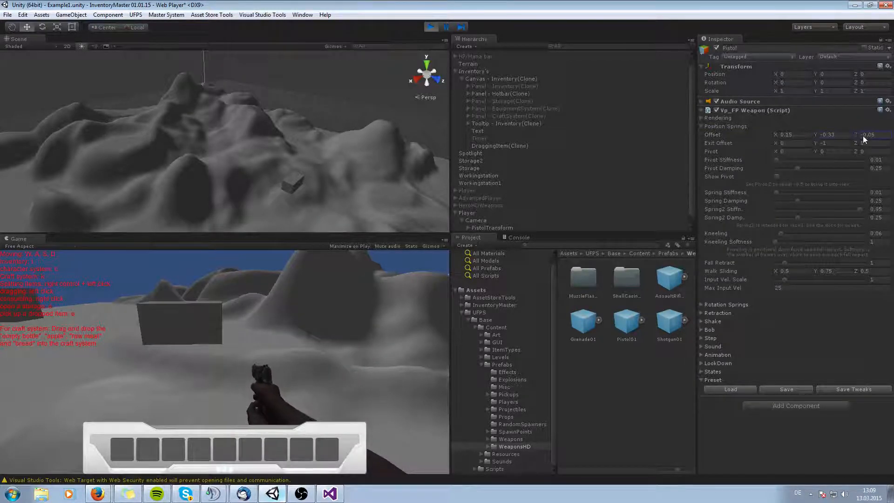
left_click_drag(857, 135, 859, 138)
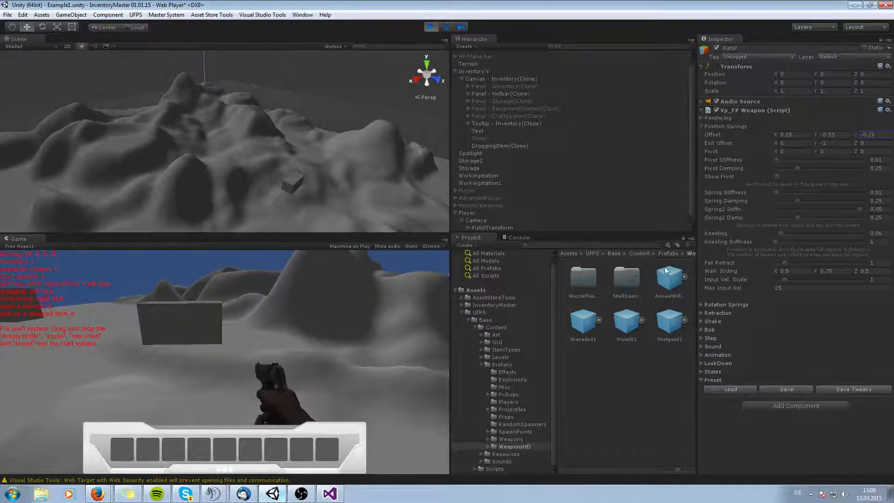
Copy the Vp_FP Weapon component, exit Play mode, and paste the copied values back onto it.
right_click(792, 111)
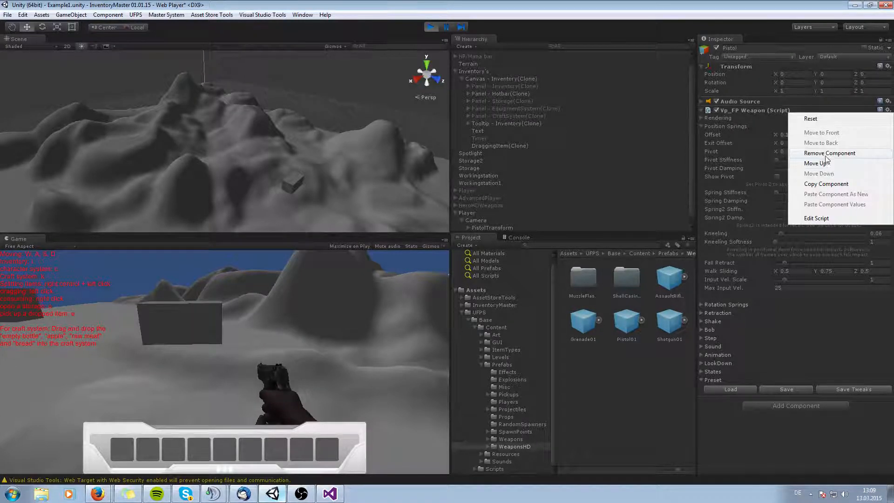
left_click(832, 183)
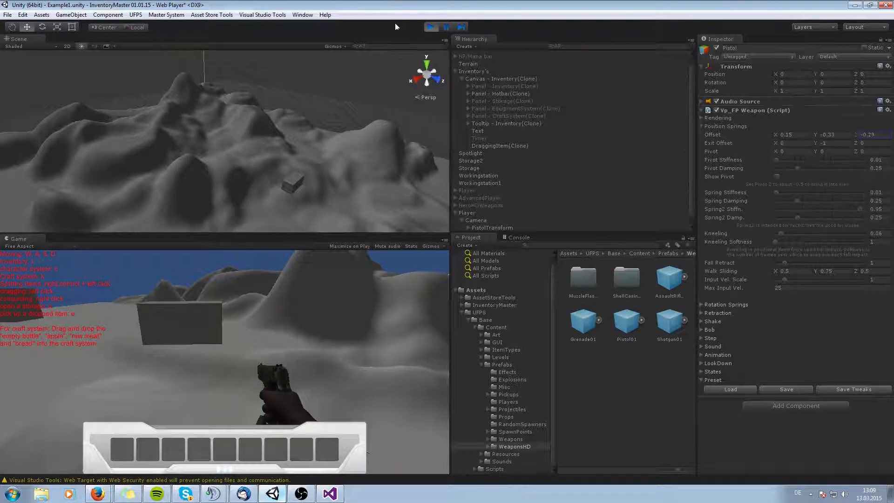
left_click(430, 27)
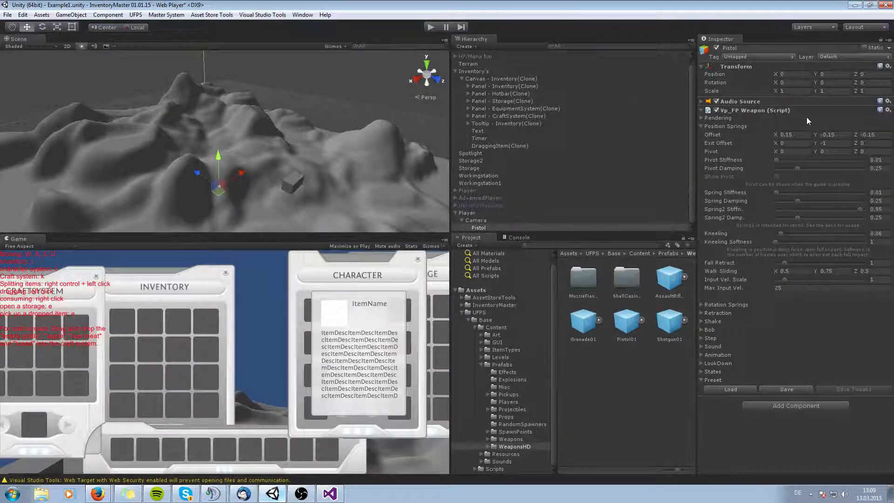
right_click(792, 111)
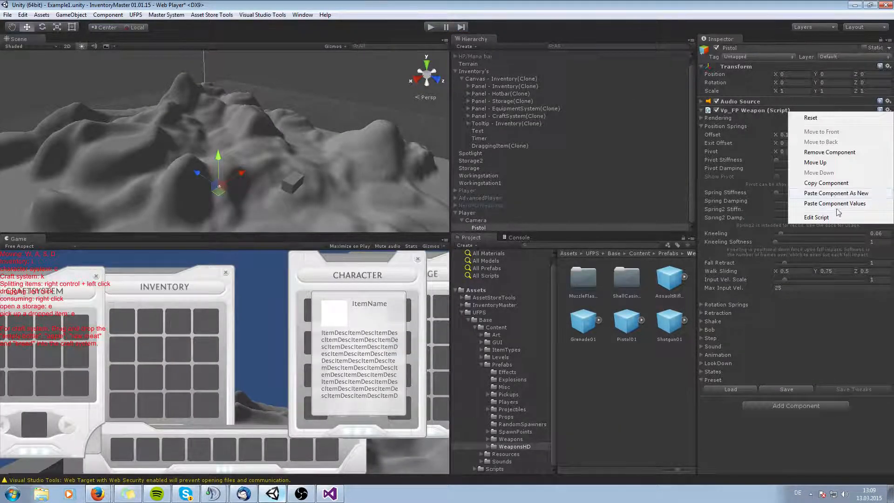
left_click(834, 204)
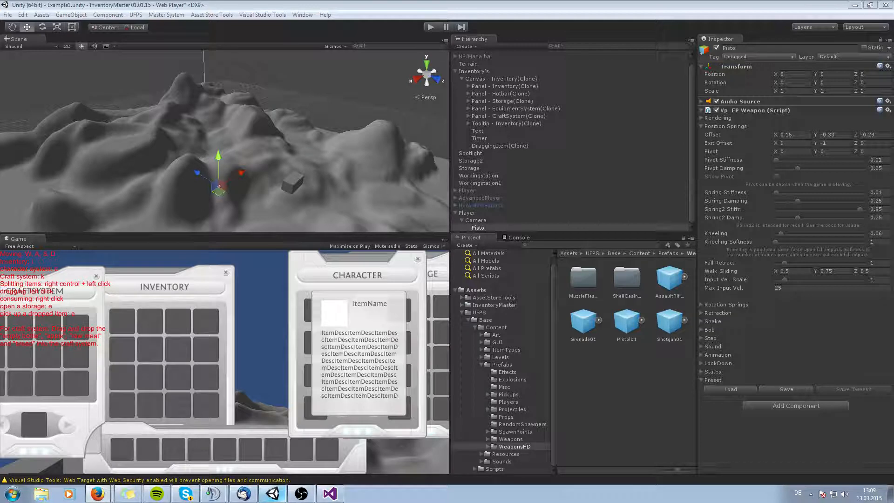
Create an empty object under the Camera and name it WeaponCamera.
right_click(513, 228)
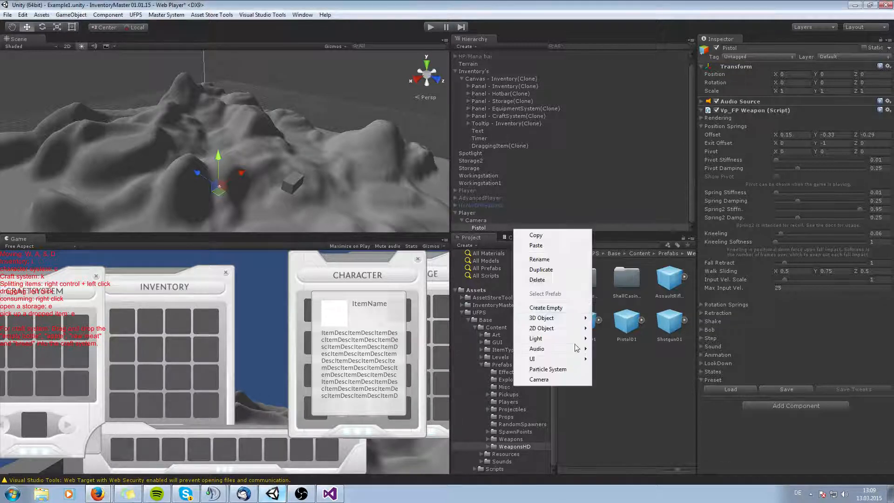
left_click(554, 308)
left_click_drag(493, 227, 481, 224)
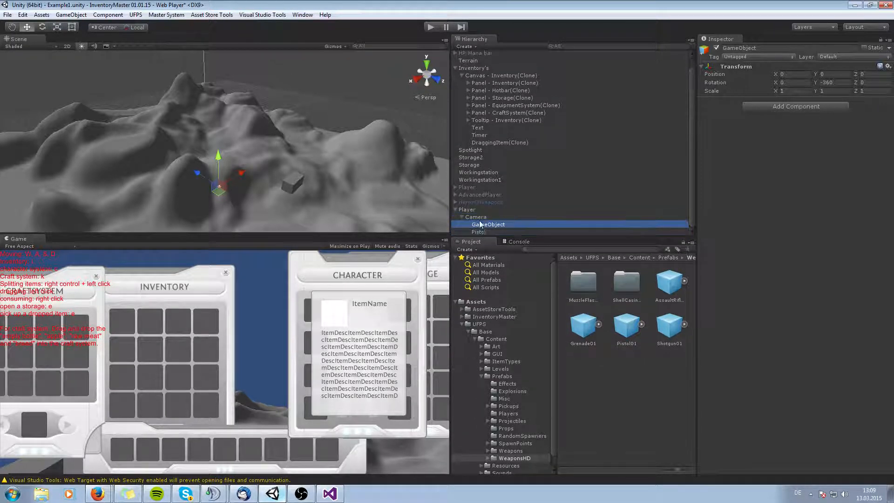
left_click(487, 225)
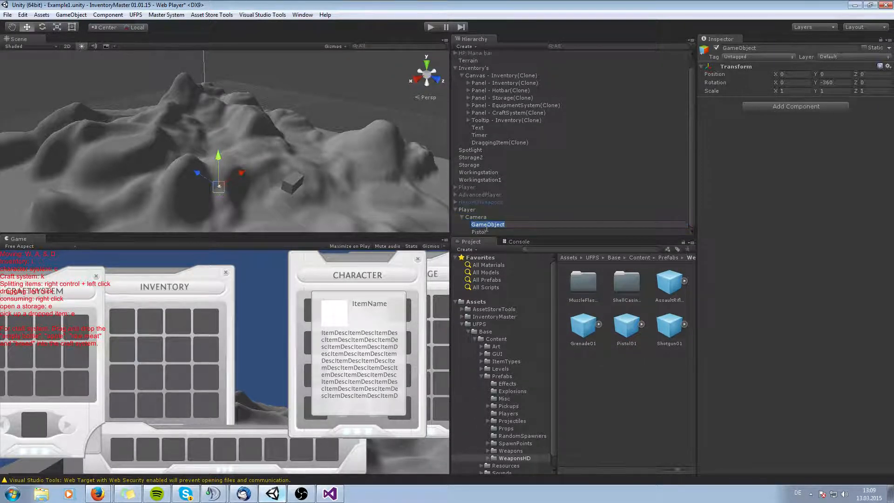
type("WeaponCamera")
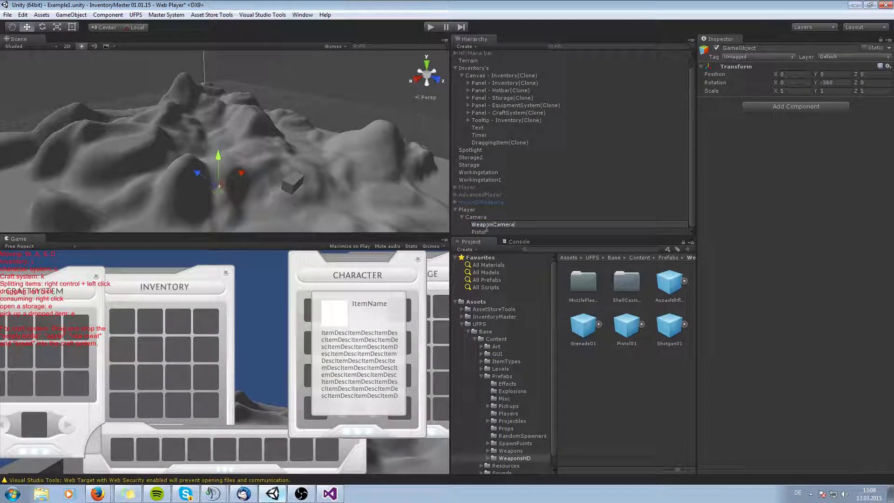
key("Return")
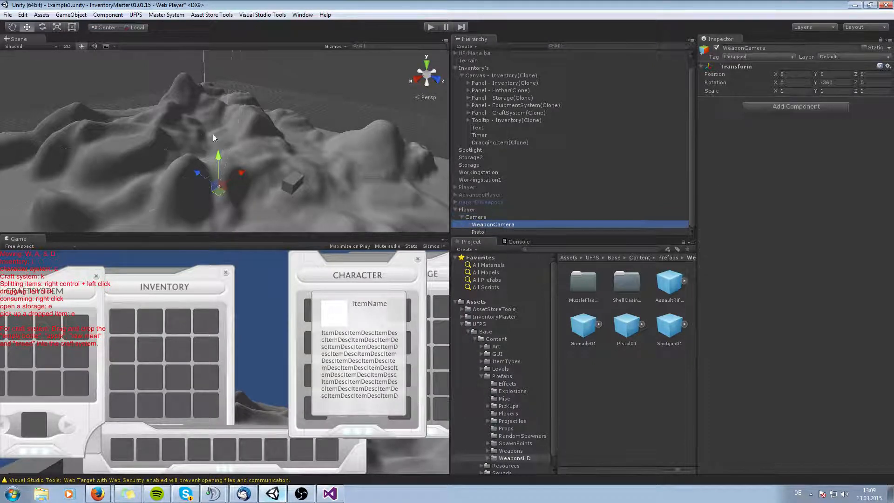
Add a Camera component to the WeaponCamera object.
left_click(112, 17)
mouse_move(155, 98)
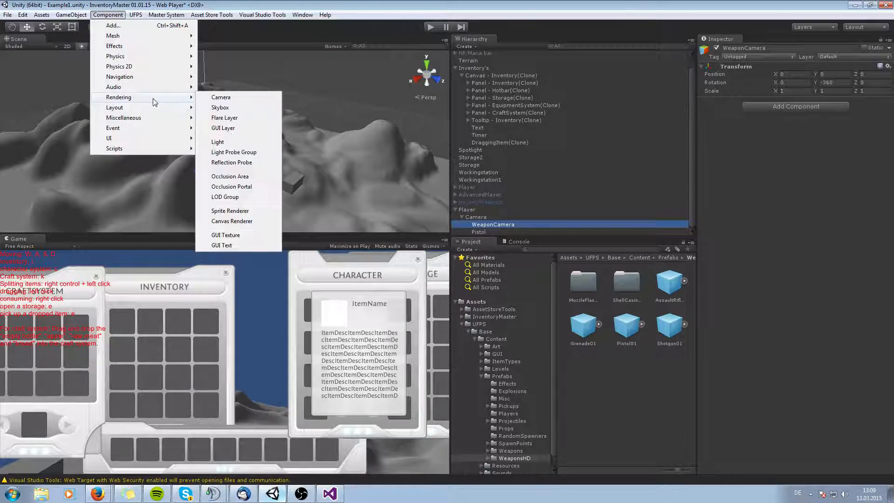
left_click(235, 97)
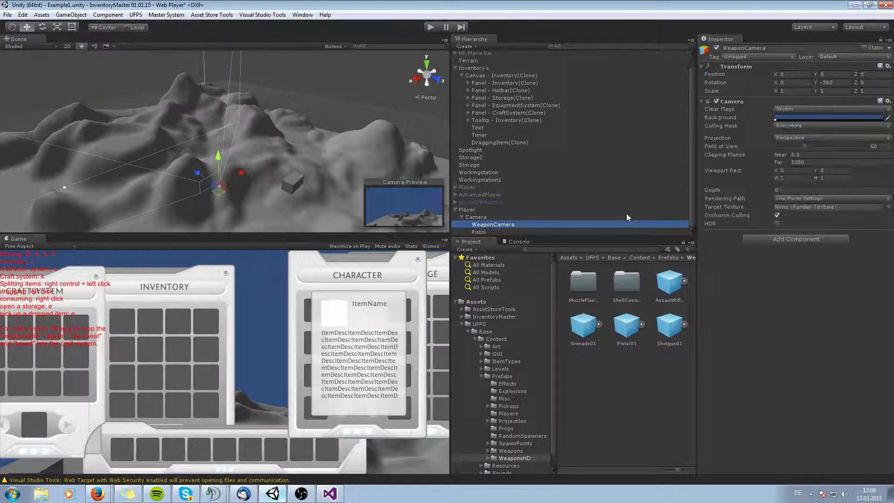
Review the Camera, WeaponCamera and Pistol objects in the inspector.
left_click(498, 217)
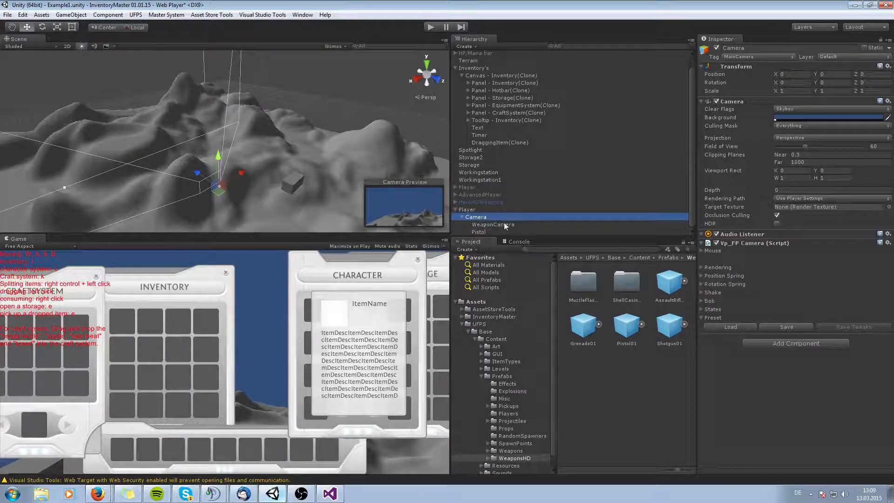
left_click(492, 226)
left_click(485, 230)
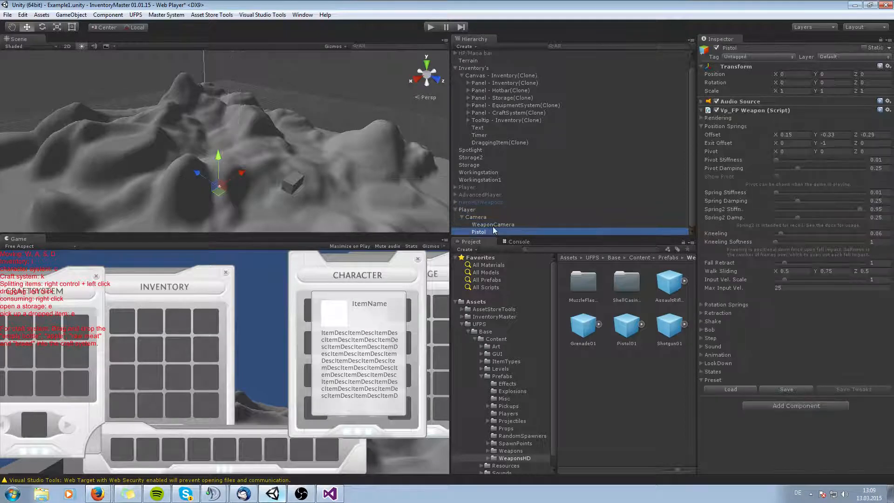
left_click(493, 226)
left_click(491, 230)
Add the Player Inventory component to the Player object.
left_click(466, 209)
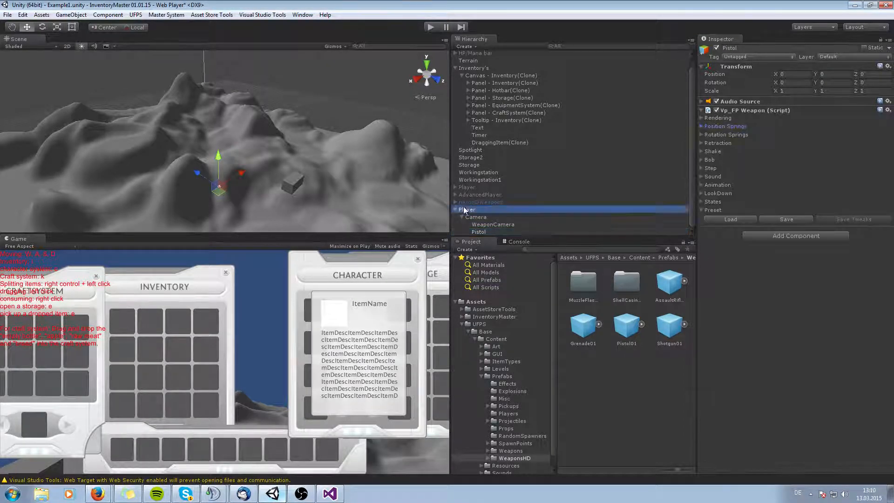
left_click(793, 141)
key("BackSpace")
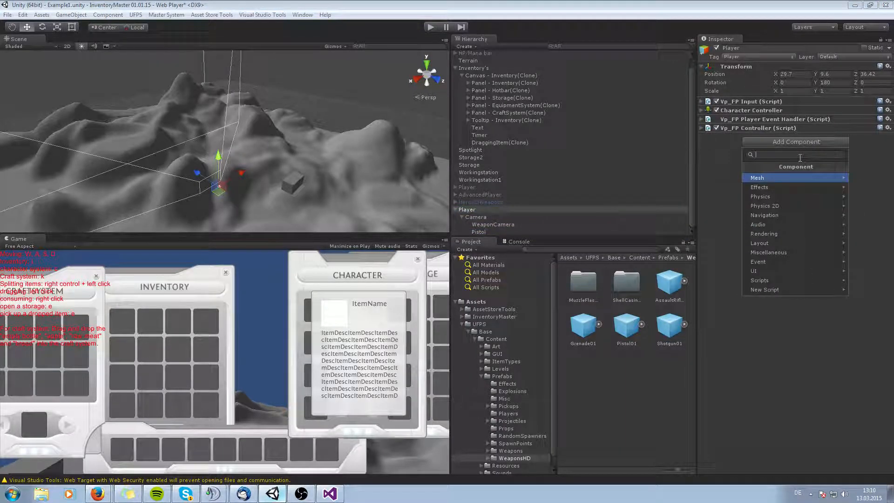
type("Player")
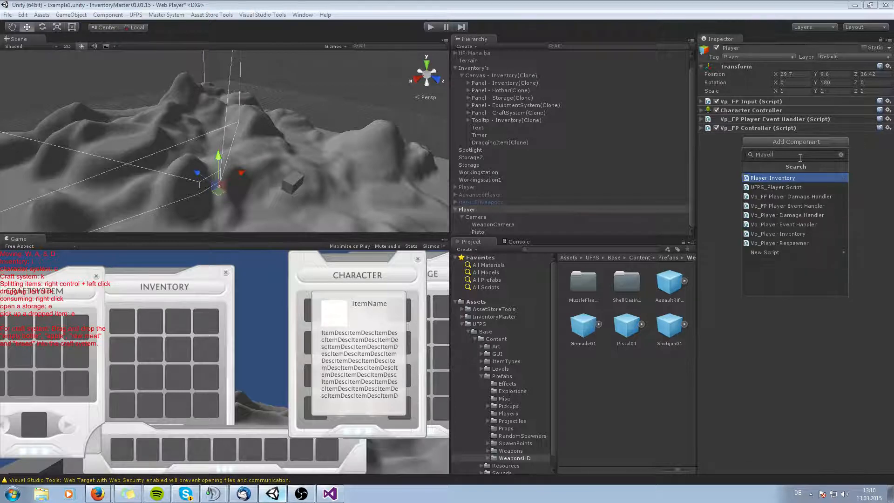
key("Return")
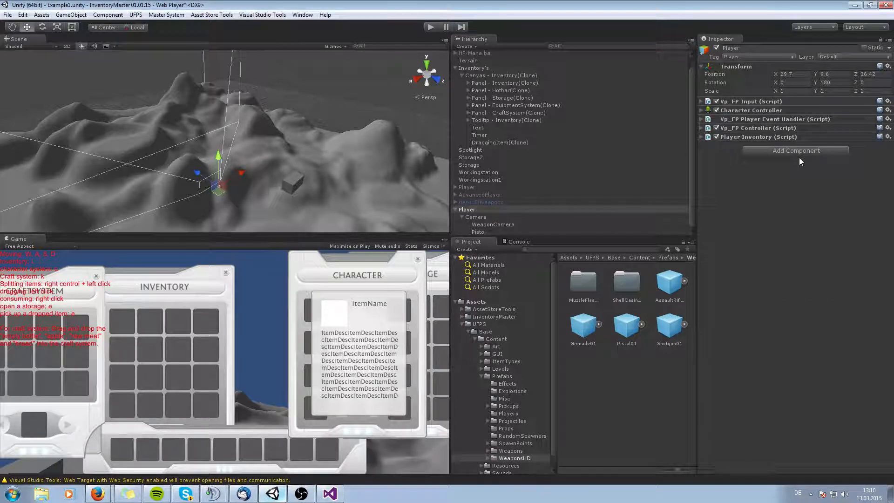
Assign the Inventory, EquipmentSystem and CraftSystem panels to the Player Inventory's Inventory, Character System and Craft System fields.
left_click(702, 137)
mouse_move(491, 83)
left_mouse_down()
mouse_move(816, 140)
mouse_move(814, 152)
left_mouse_up()
mouse_move(499, 103)
left_mouse_down()
mouse_move(853, 158)
mouse_move(828, 161)
left_mouse_up()
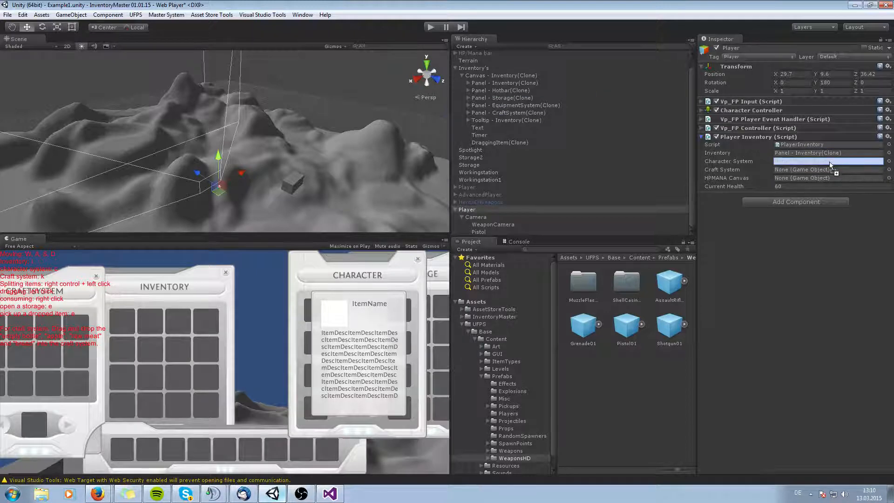
left_click_drag(509, 111, 787, 171)
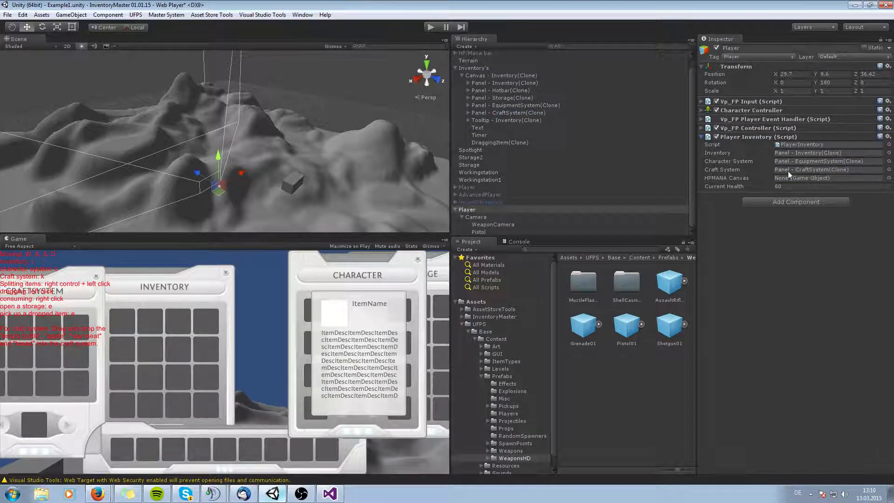
Enter Play mode to test toggling the inventory, character and craft panels, then stop playing.
left_click(430, 27)
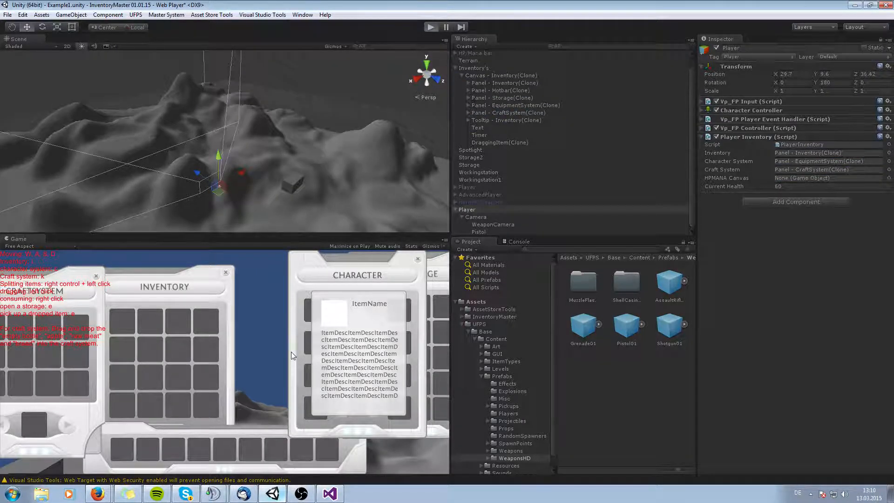
key("i")
key("c")
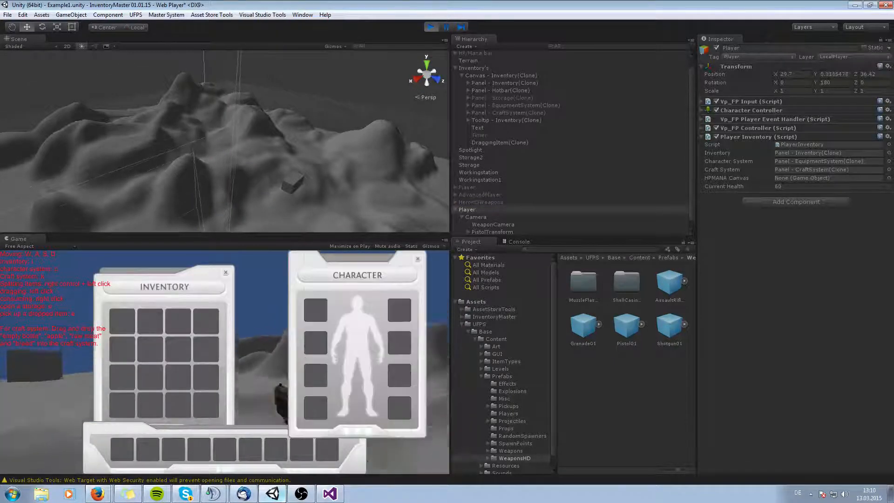
key("k")
key("k")
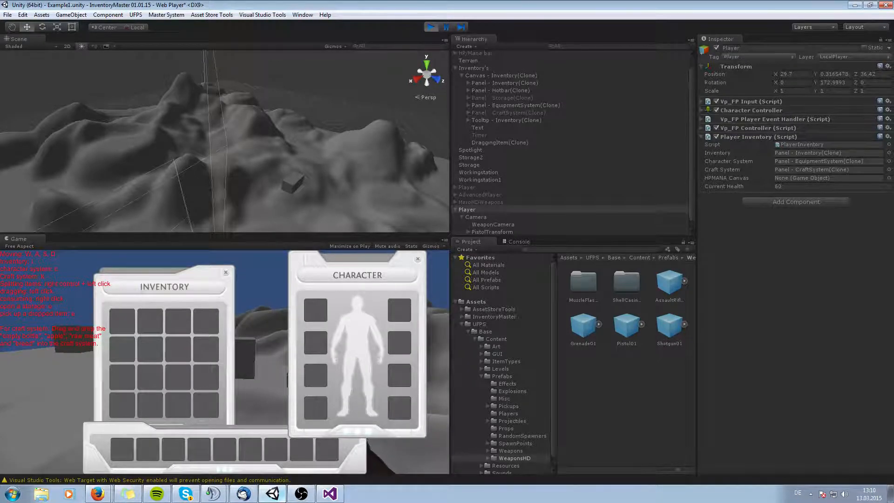
key("k")
key("c")
key("i")
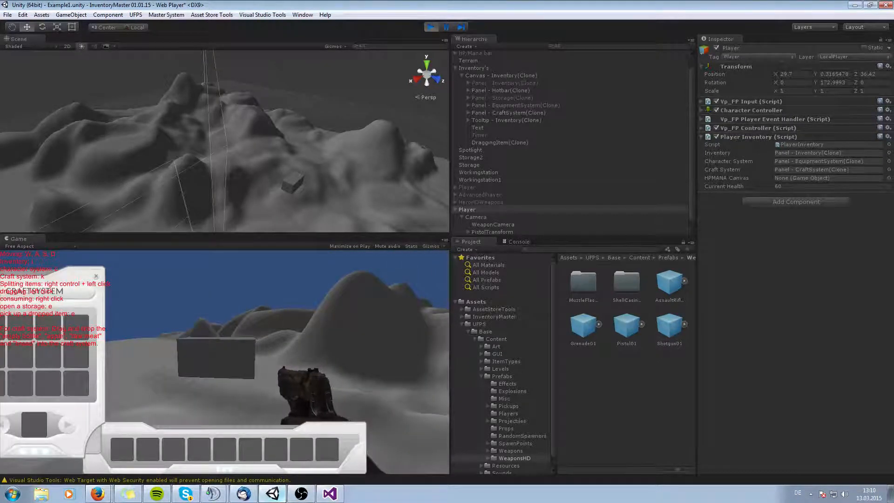
key("c")
left_click(430, 27)
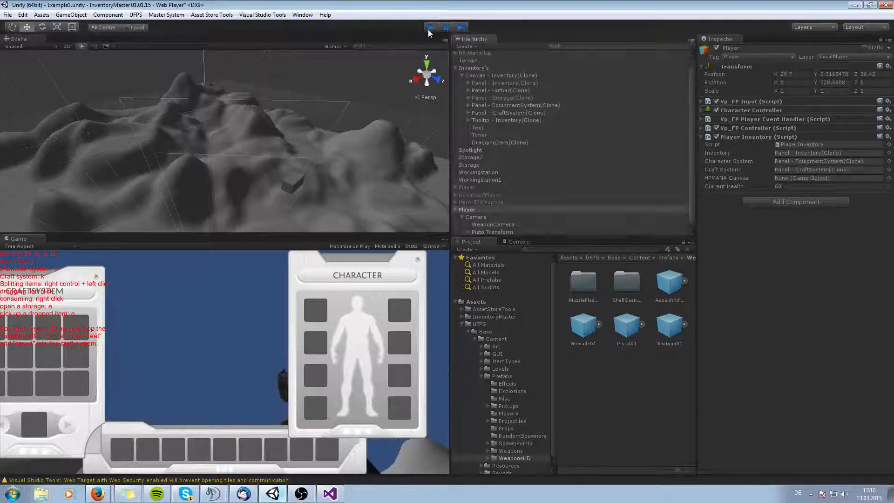
Add the UFPS_Player Script component to the Player.
left_click(795, 202)
type("ufps")
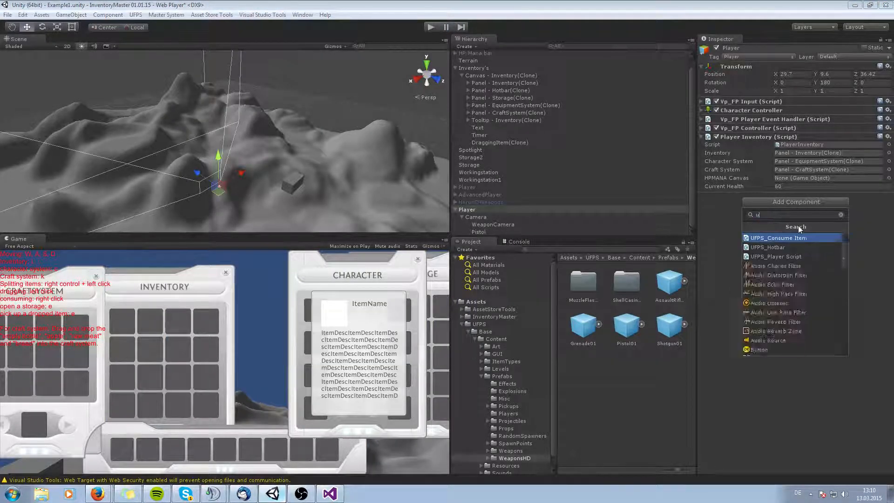
left_click(764, 258)
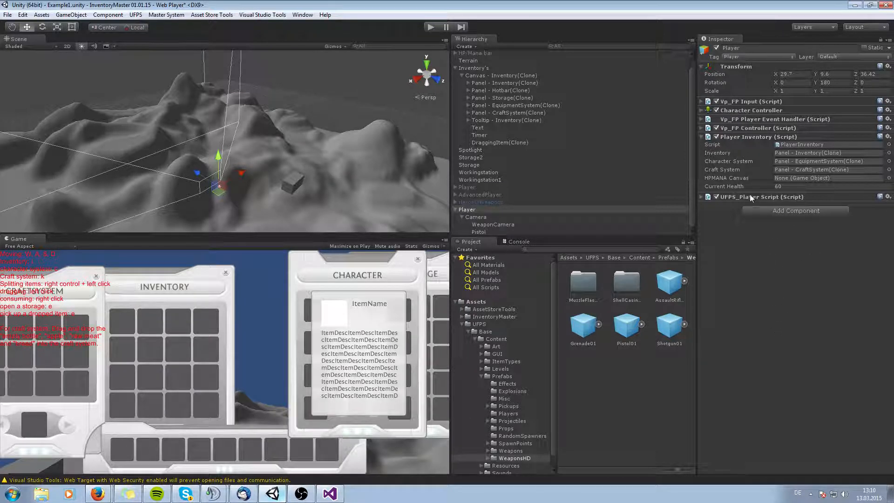
Add the vp_Player Inventory component to the Player.
left_click(788, 211)
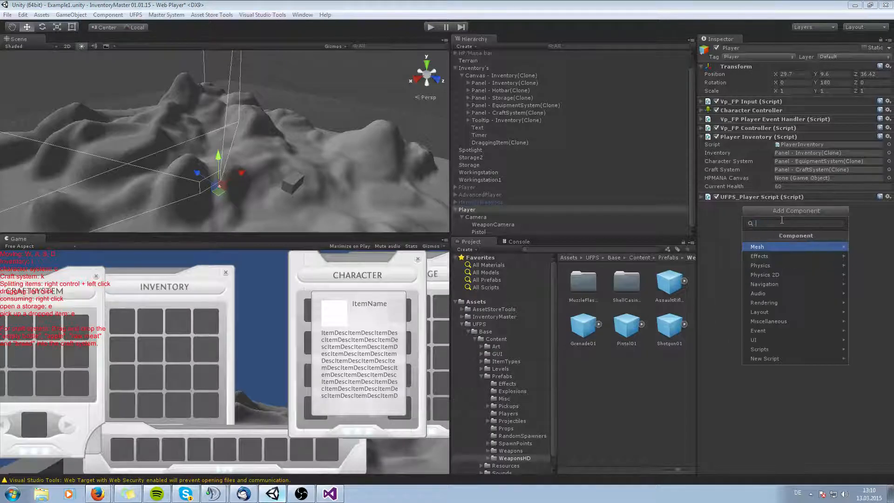
type("play")
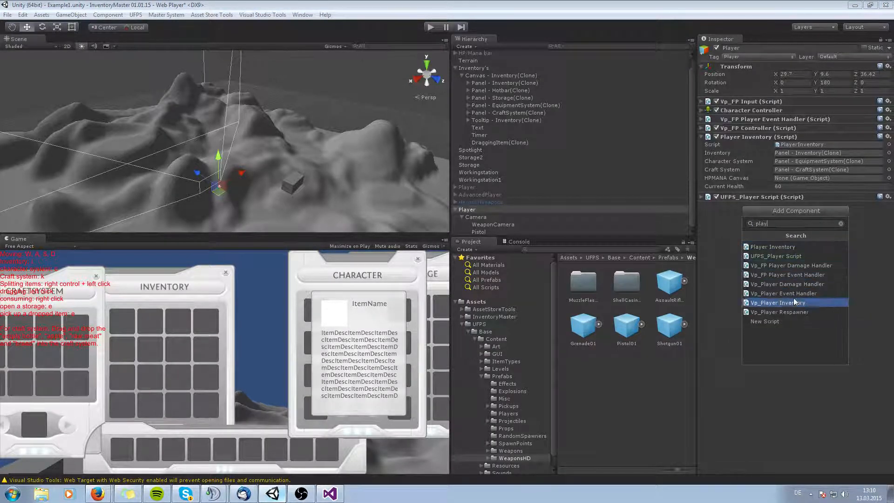
left_click(796, 303)
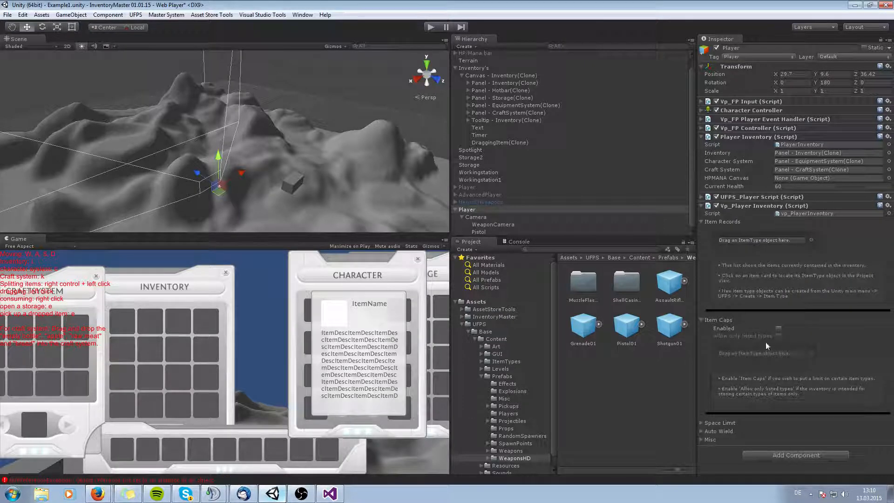
Add a vp_FP Weapon Handler component to the Player.
left_click(783, 452)
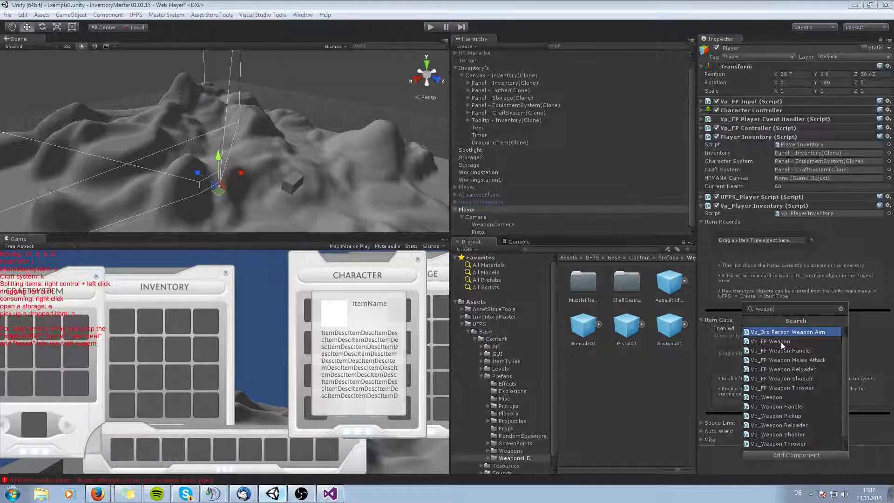
key("BackSpace")
type("vp_FPW")
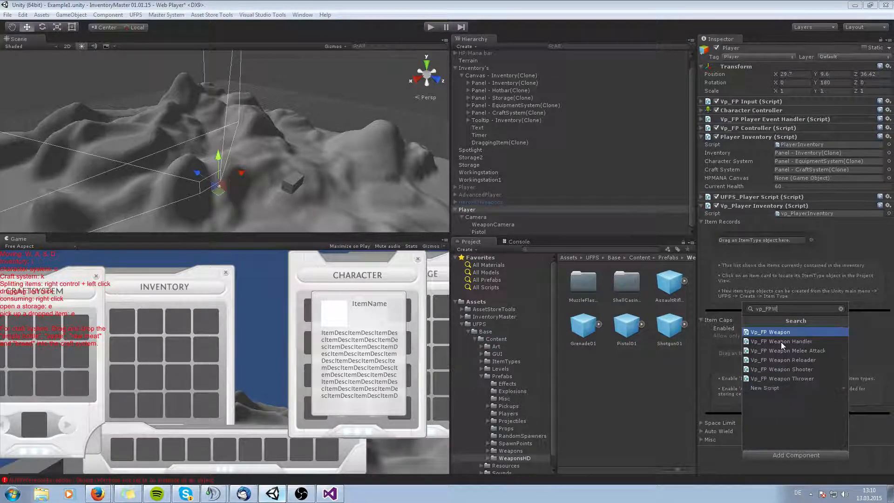
left_click(780, 342)
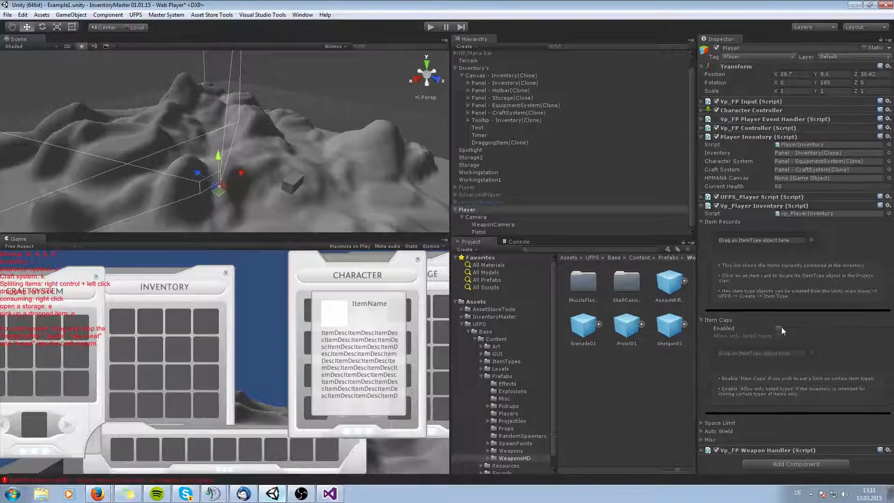
Enable Item Caps in the Player Inventory and add every item type from AssaultRifle01 to ShotgunShell to the caps list.
left_click(780, 328)
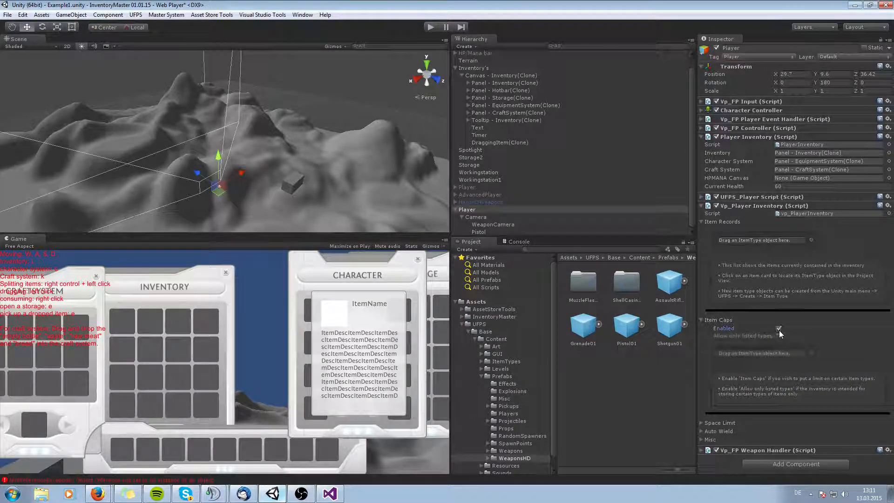
left_click(810, 353)
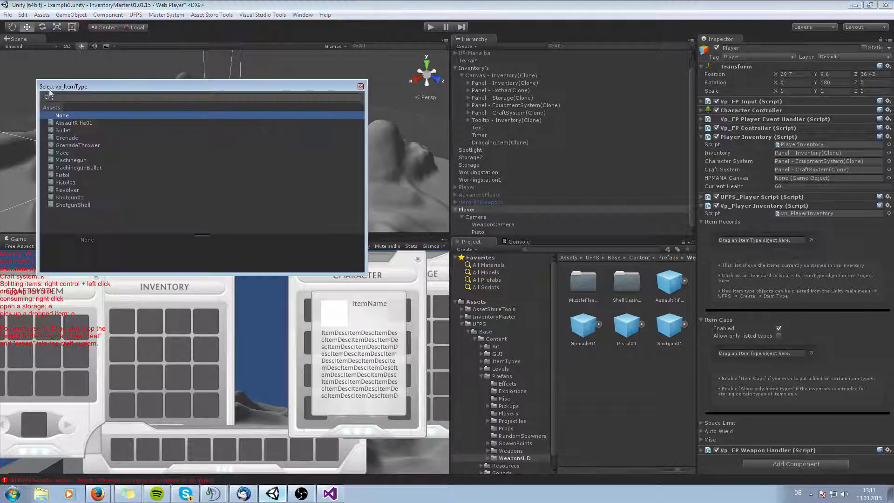
left_click(83, 123)
left_click(72, 130)
left_click(69, 138)
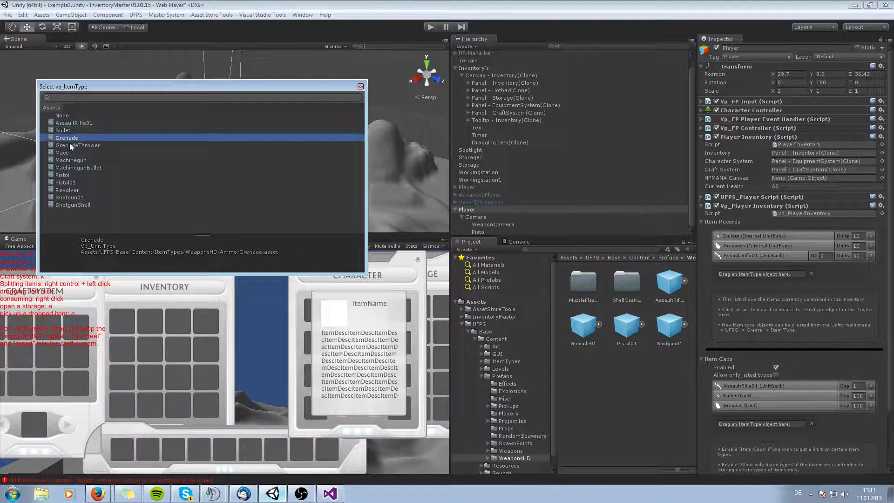
left_click(69, 145)
left_click(68, 153)
left_click(69, 160)
left_click(70, 168)
left_click(71, 175)
left_click(72, 183)
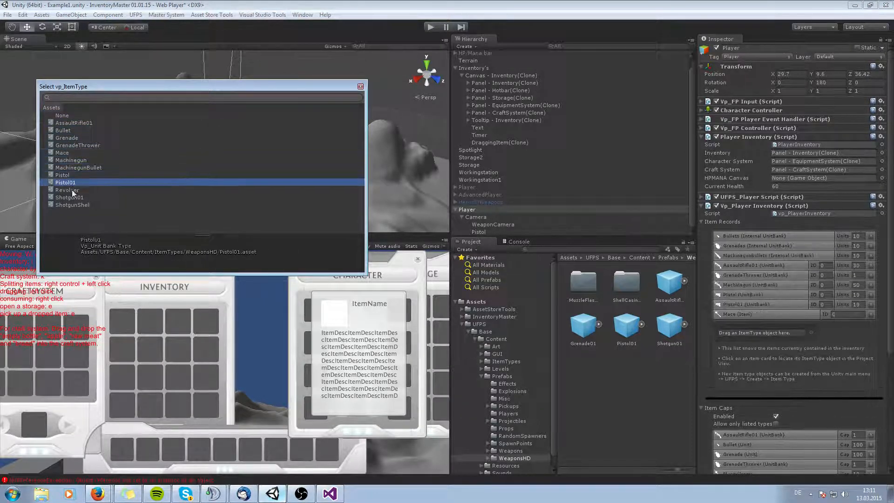
left_click(72, 190)
left_click(73, 198)
left_click(75, 205)
left_click(360, 86)
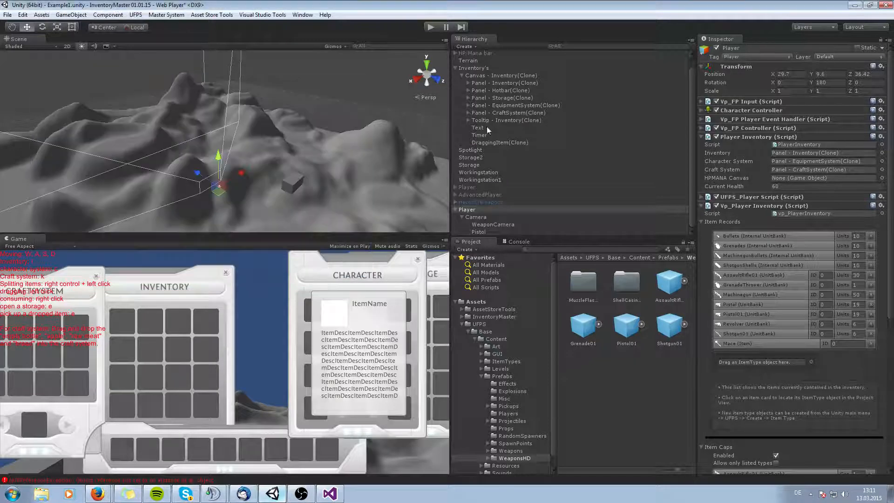
Remove all entries from the Player Inventory's Item Records list and collapse the Item Records section.
left_click(870, 236)
left_click(870, 236)
left_click(871, 236)
left_click(871, 235)
left_click(870, 236)
left_click(871, 236)
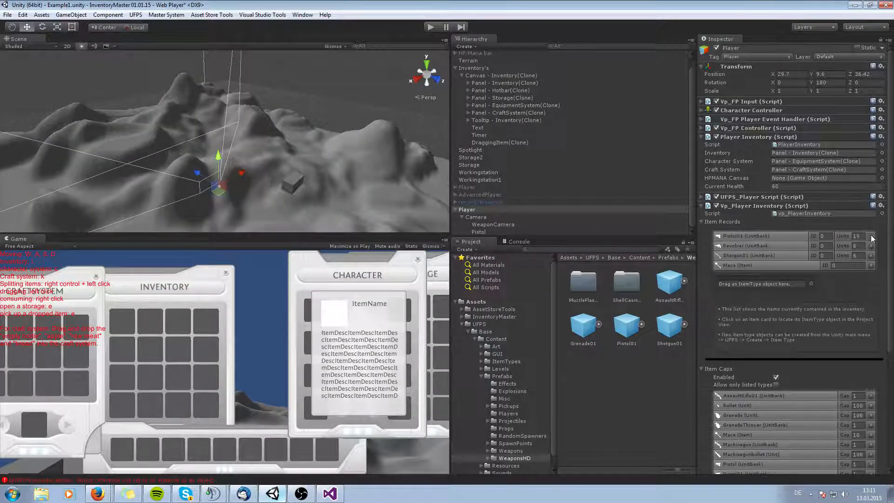
left_click(871, 236)
left_click(870, 236)
left_click(871, 237)
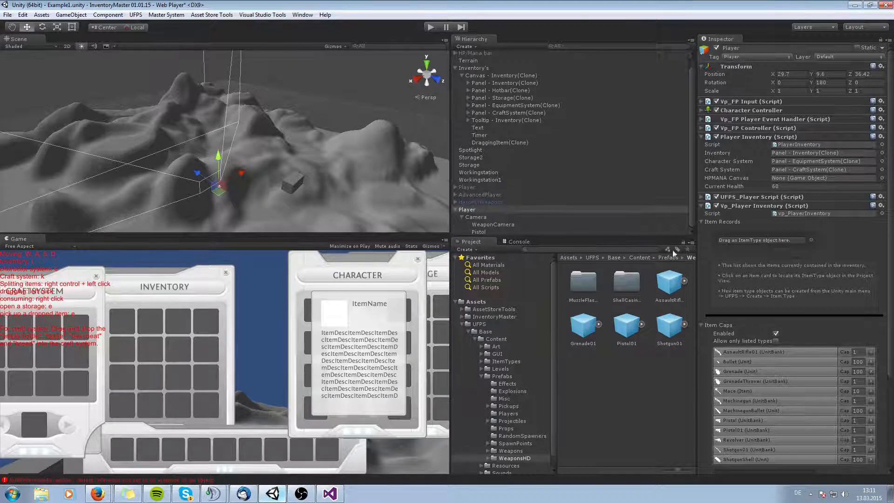
scroll(829, 358, "down", 5)
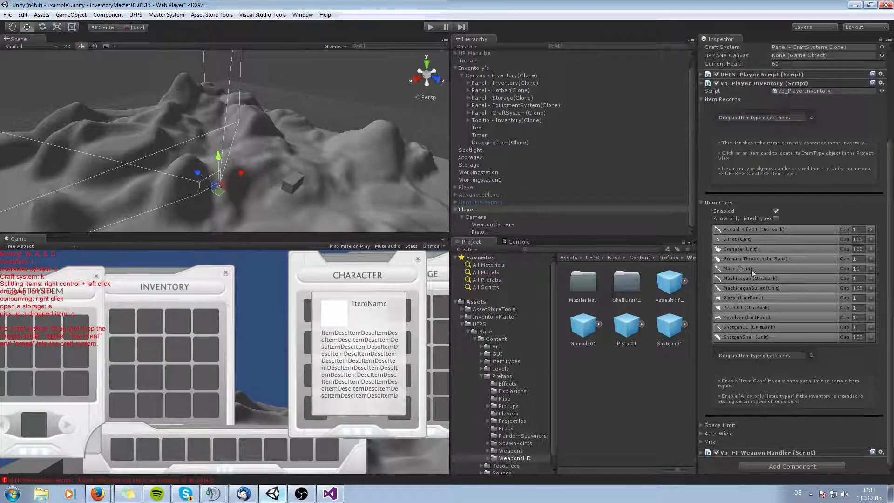
scroll(747, 188, "up", 3)
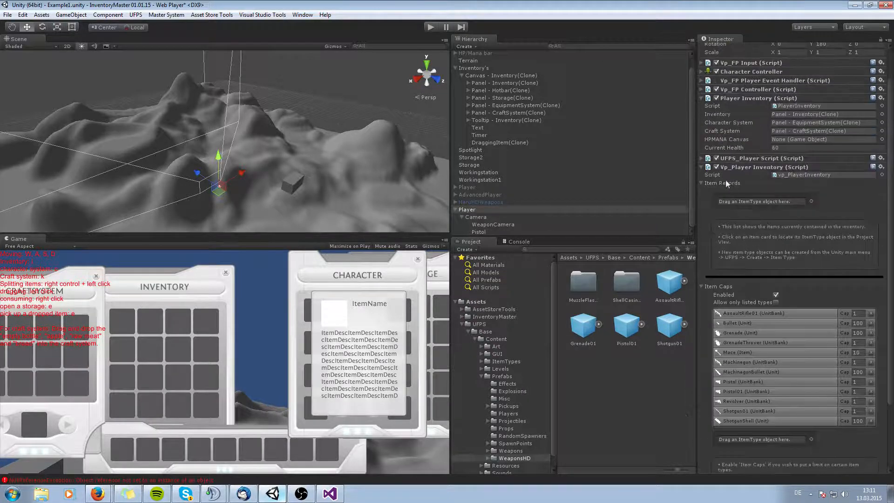
left_click(701, 182)
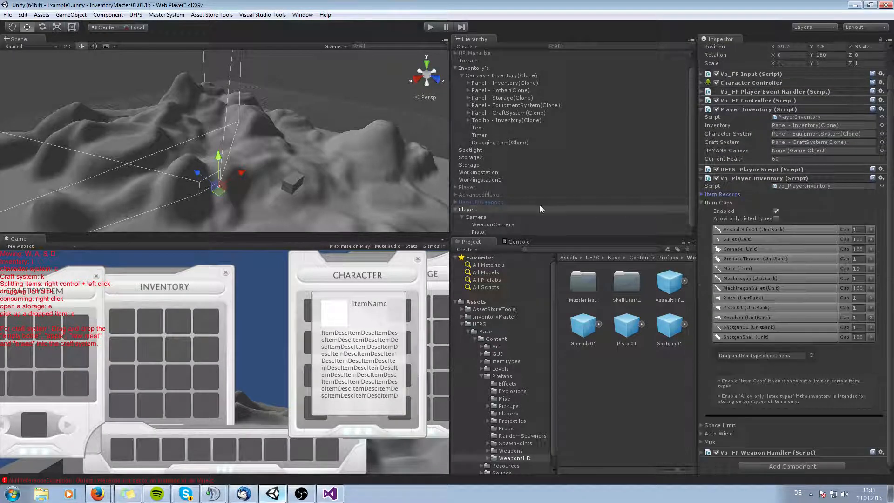
Select the Pistol, add a vp_Weapon Reloader component, then remove it again.
left_click(478, 231)
left_click(777, 236)
type("vp_FPw")
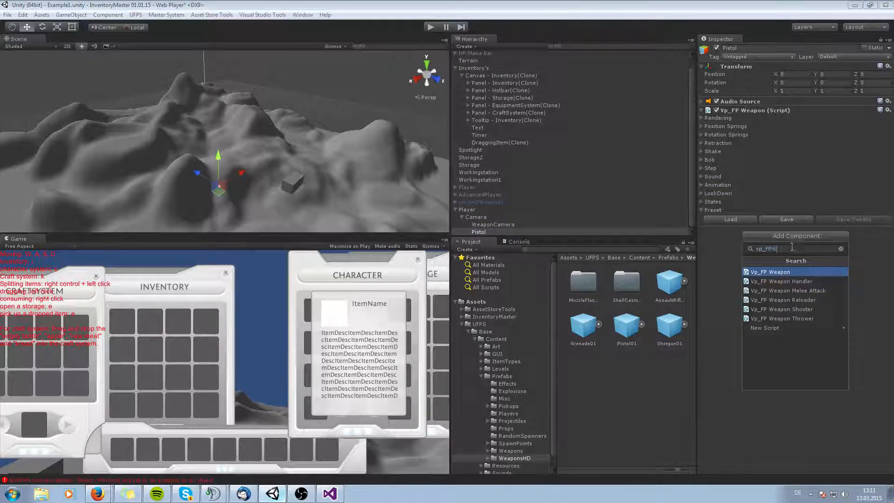
key("BackSpace")
key("BackSpace")
key("BackSpace")
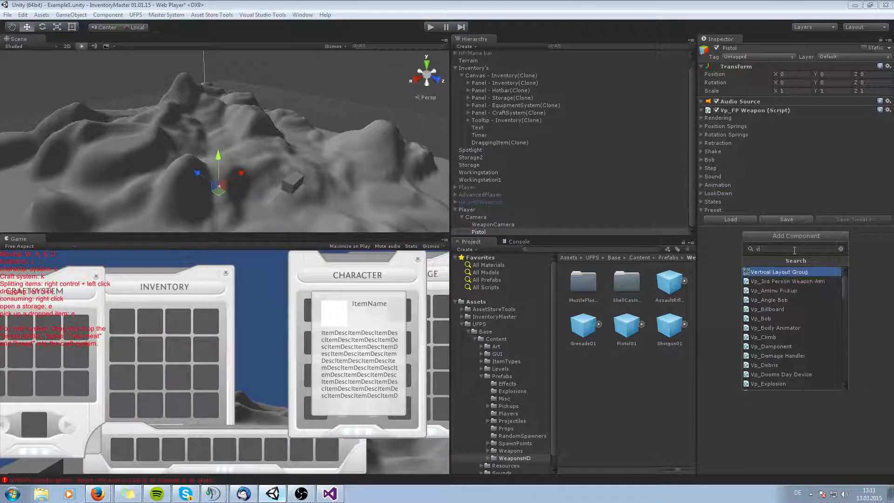
type("relo")
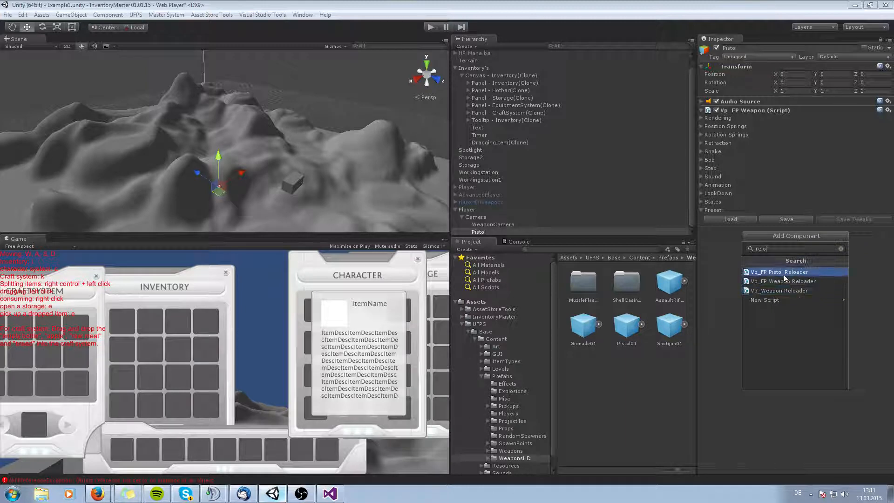
left_click(803, 291)
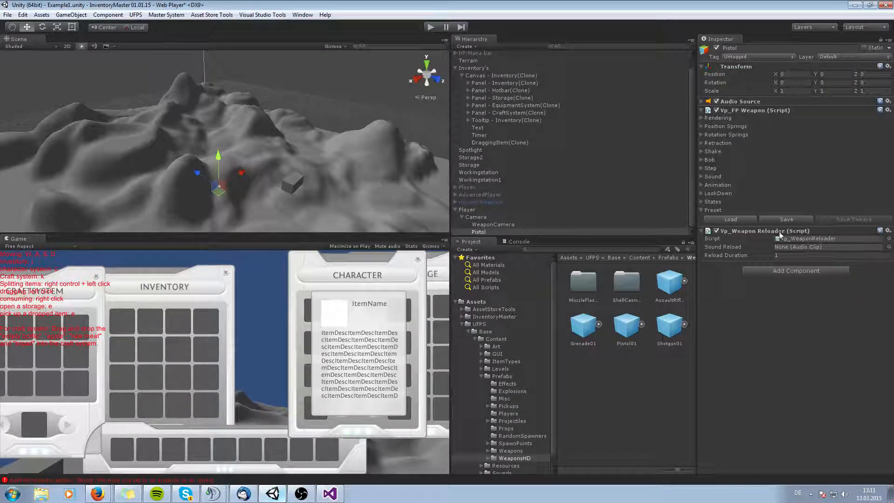
right_click(771, 230)
left_click(798, 271)
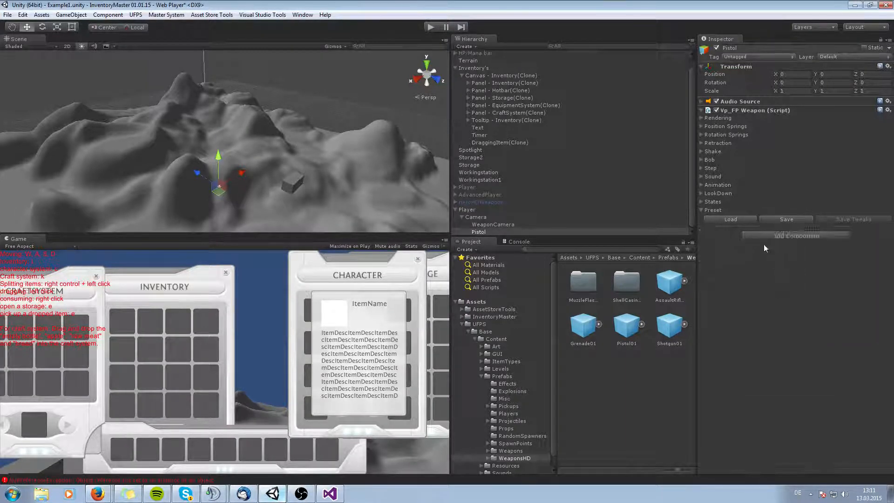
Add a vp_FP Weapon Reloader component to the Pistol and set its Sound Reload to PistolReload.
left_click(765, 237)
left_click(783, 281)
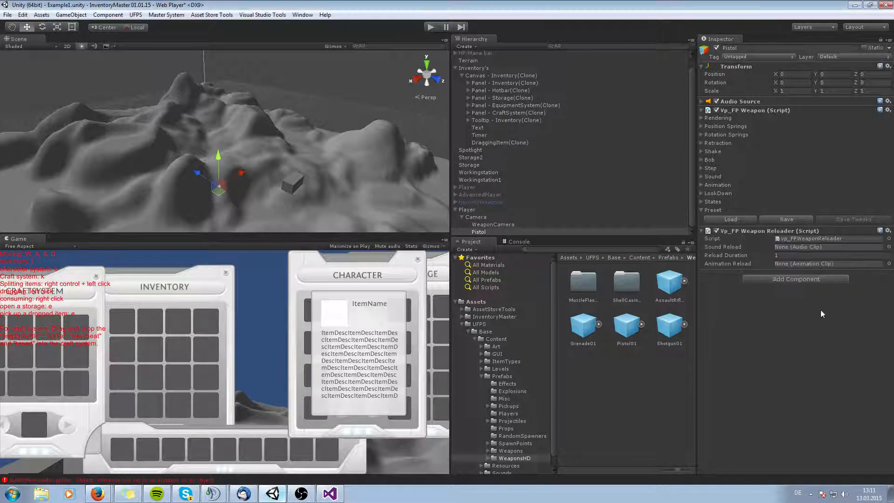
left_click(888, 248)
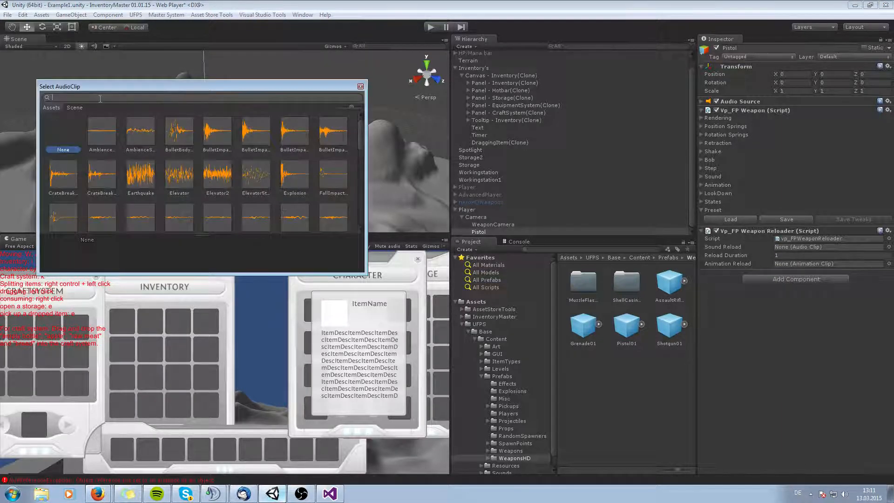
type("reload")
double_click(168, 132)
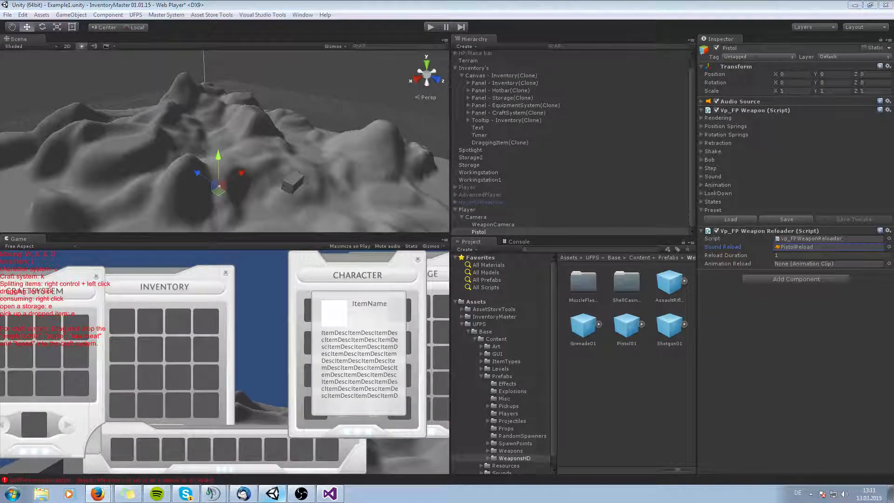
Add a vp_FP Weapon Shooter component to the Pistol and set its projectile Prefab to PistolBullet.
left_click(769, 279)
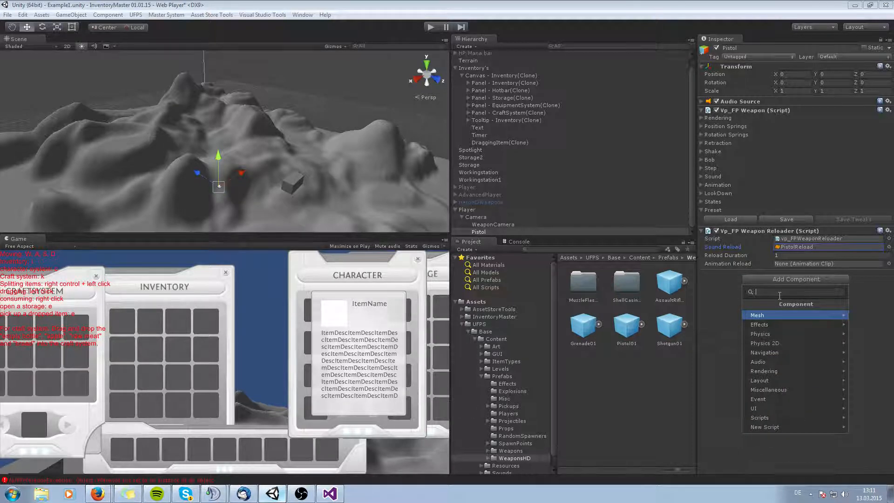
type("FPWea")
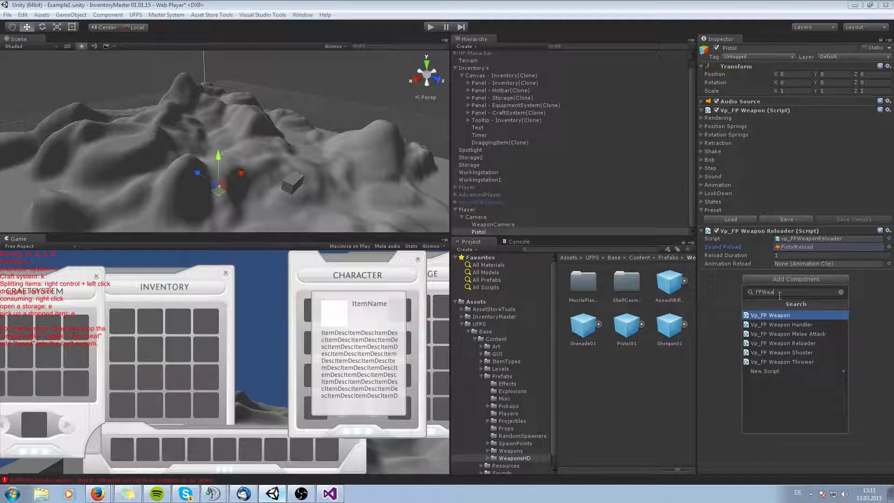
left_click(786, 352)
left_click(702, 275)
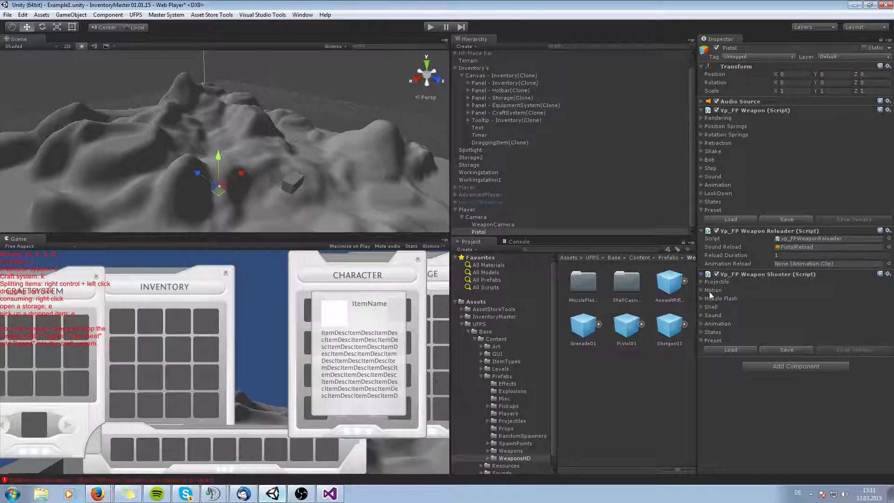
left_click(701, 282)
left_click(880, 319)
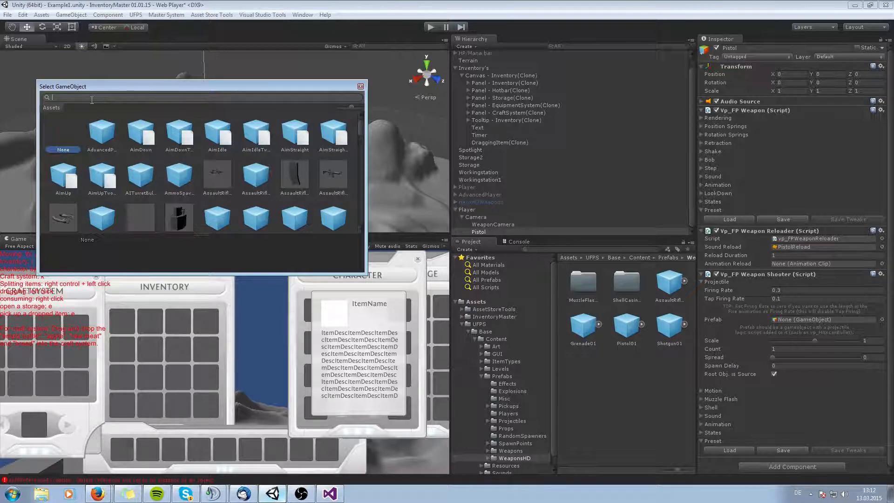
type("pistolbull")
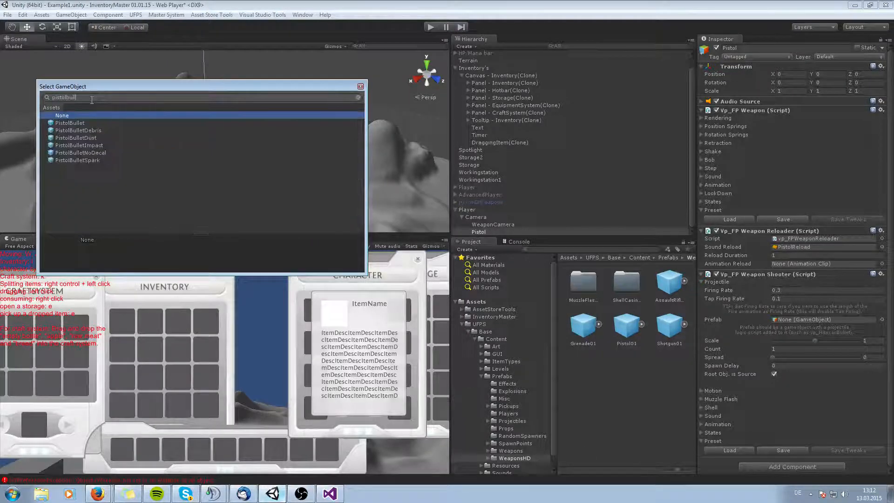
double_click(74, 124)
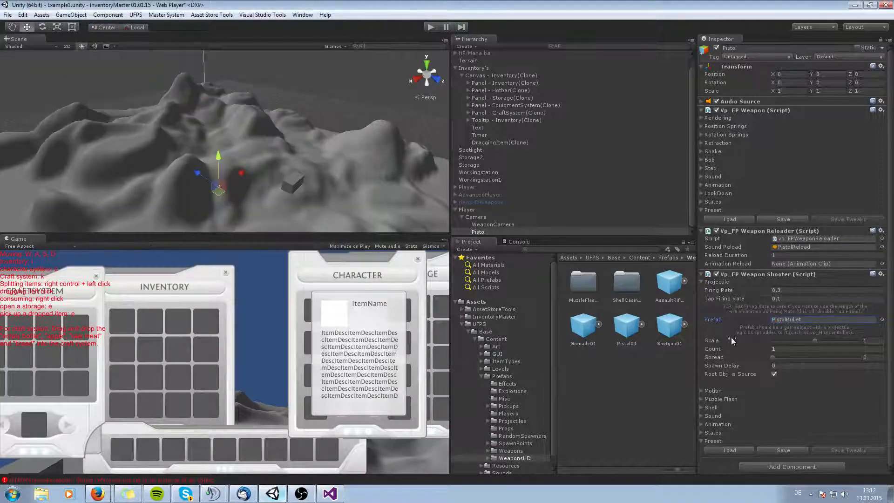
Set the shooter's Fire sound to PistolFire and collapse the Projectile and Sound sections.
left_click(701, 415)
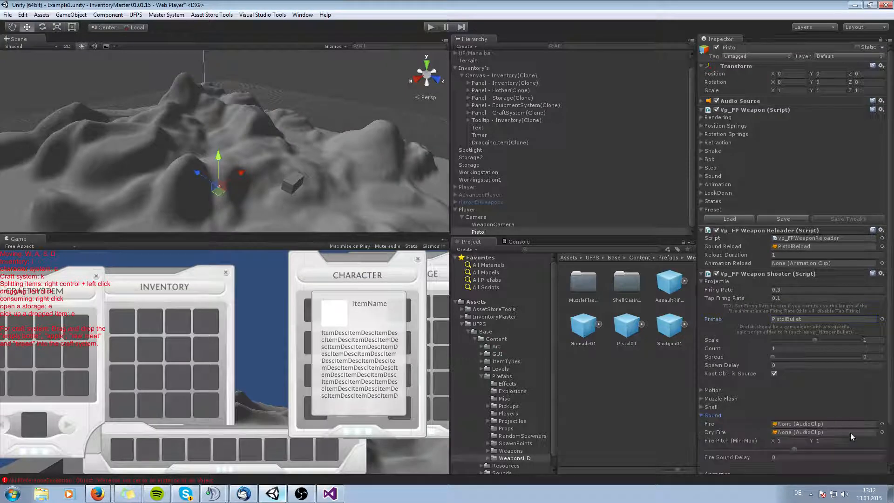
left_click(881, 424)
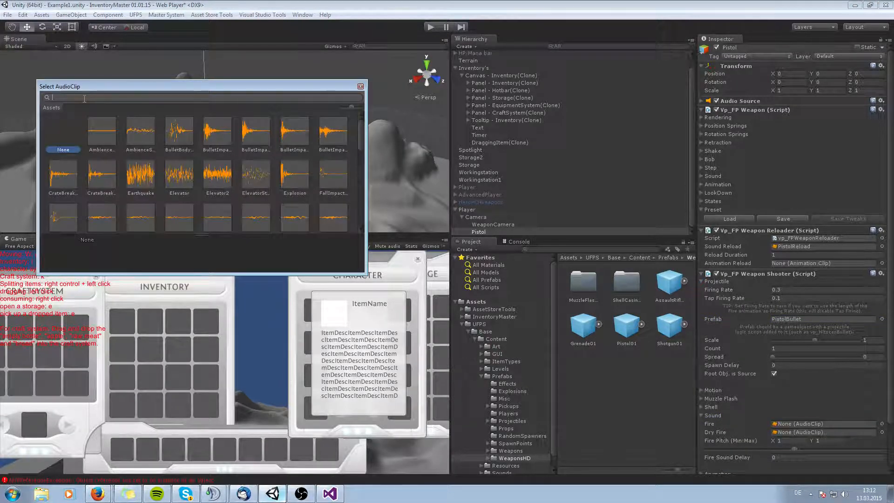
type("pistolfi")
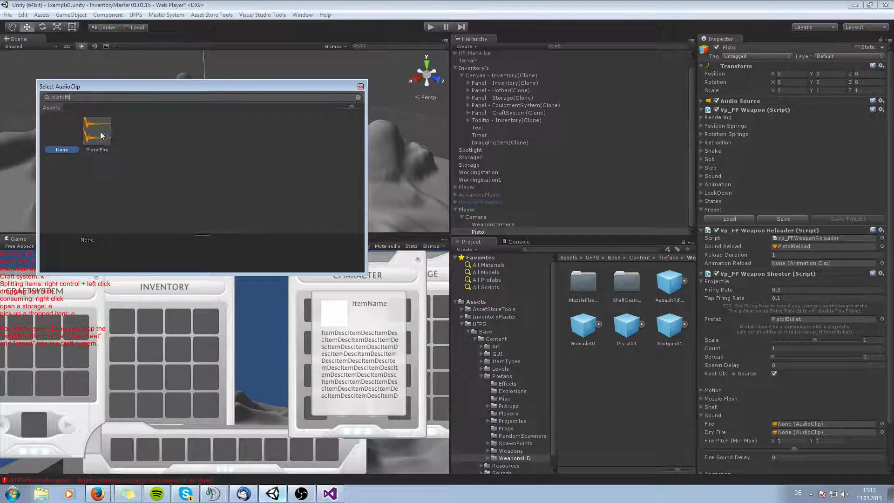
double_click(98, 131)
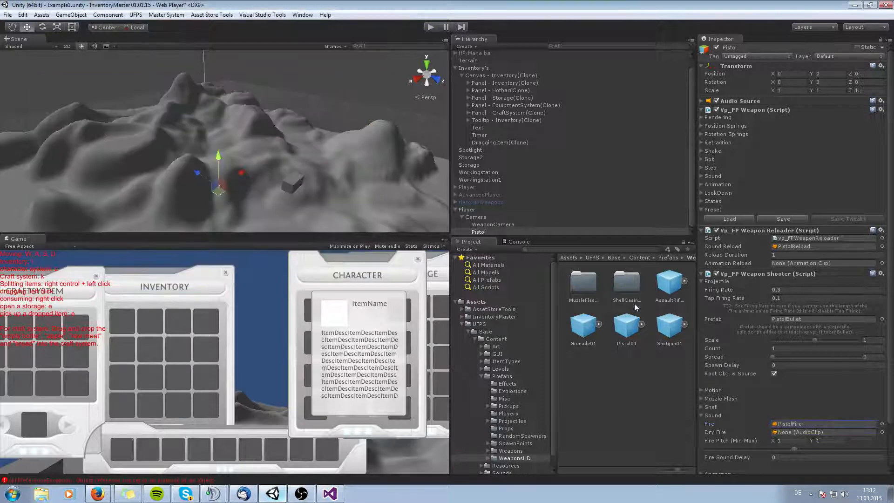
left_click(701, 281)
left_click(700, 316)
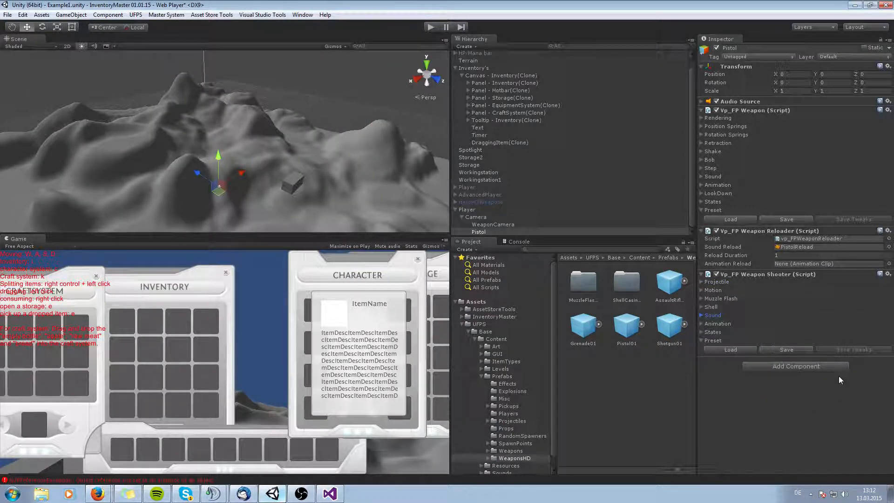
Add a vp_Item Identifier component to the Pistol and set its item type to Pistol01.
left_click(796, 366)
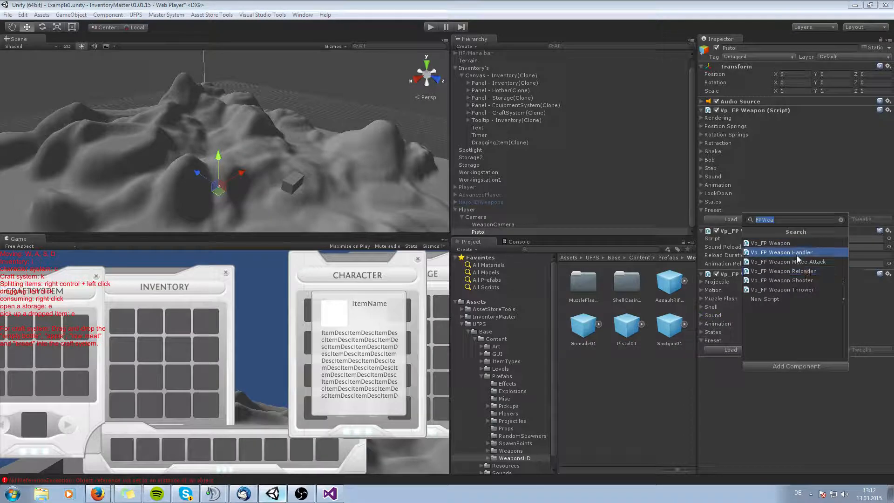
type("itemid")
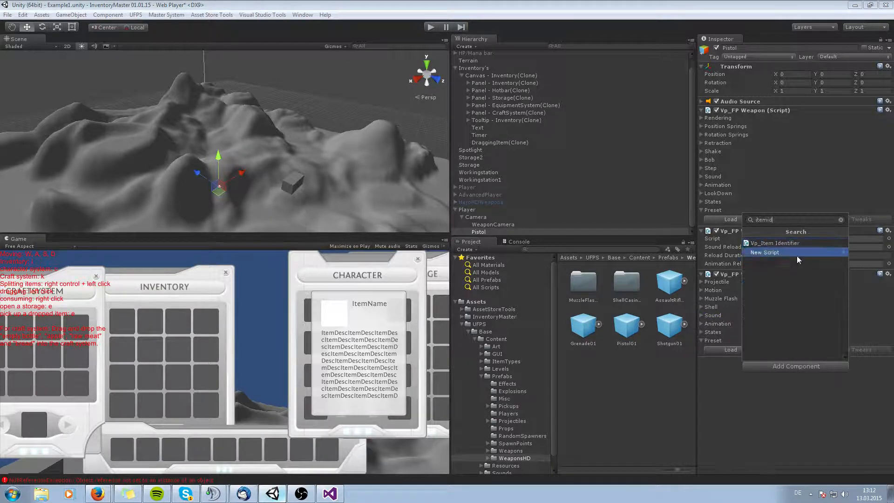
left_click(775, 244)
scroll(833, 364, "down", 3)
left_click(872, 345)
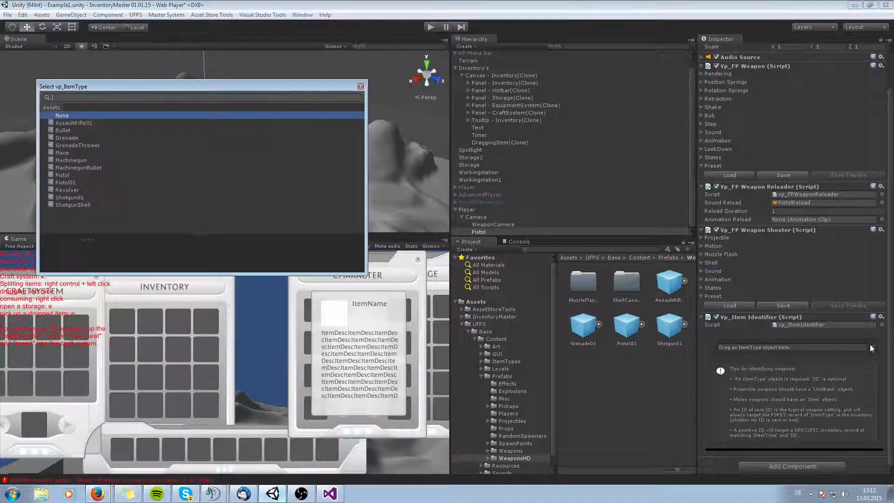
double_click(71, 183)
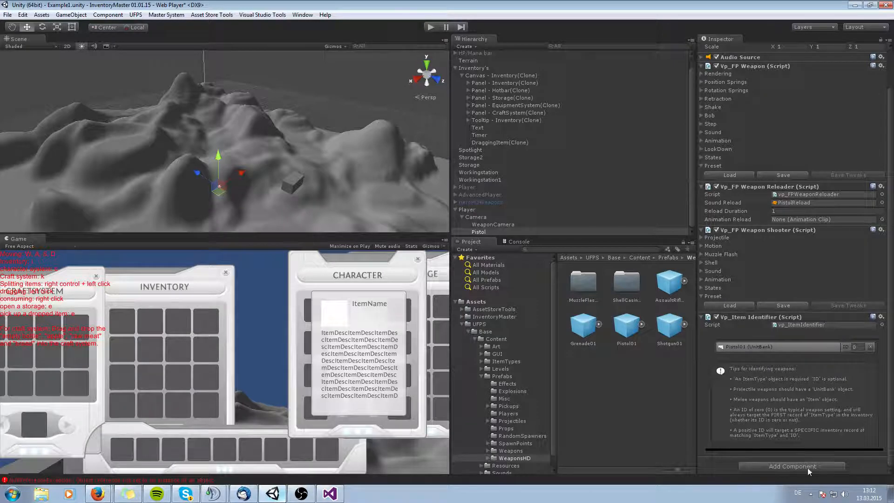
Open the Inventory Master manager and browse the existing items in the item database.
left_click(150, 15)
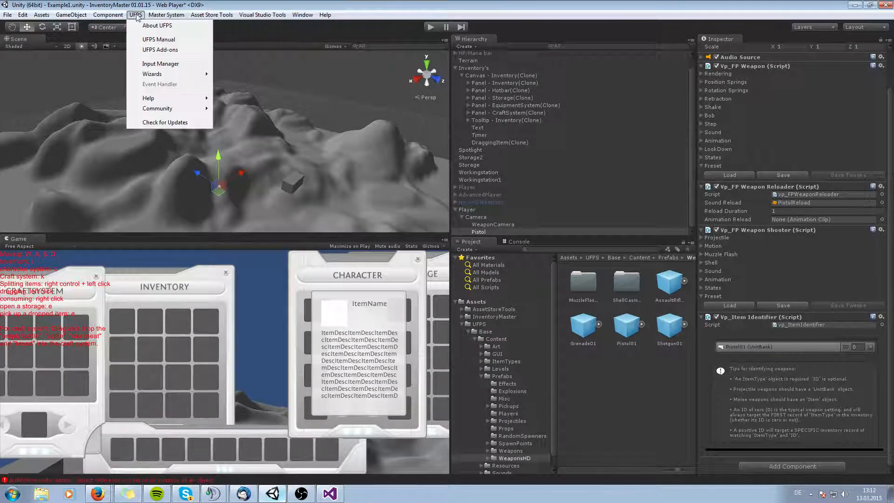
left_click(178, 36)
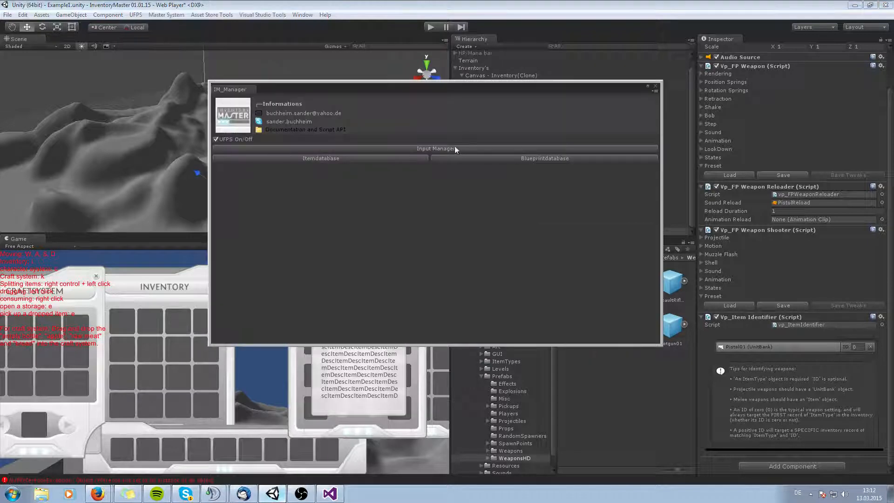
left_click(401, 159)
left_click(477, 170)
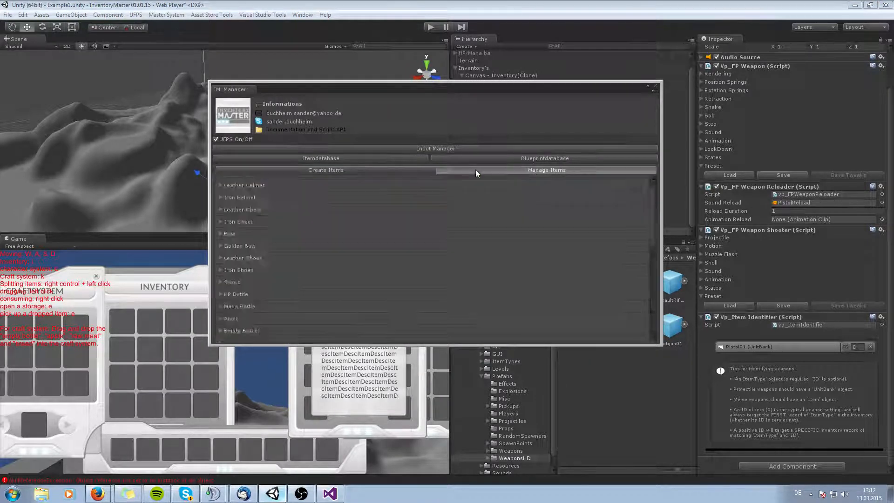
scroll(336, 303, "down", 2)
left_click(221, 334)
scroll(398, 283, "down", 4)
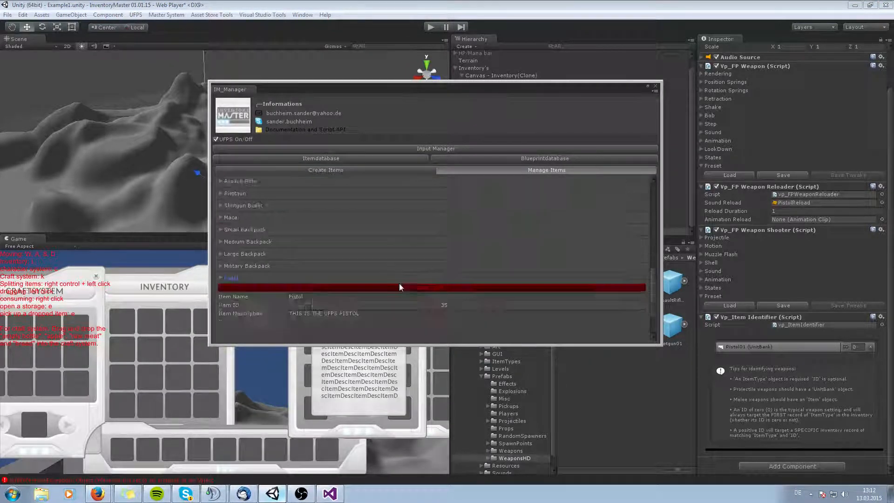
scroll(447, 255, "up", 8)
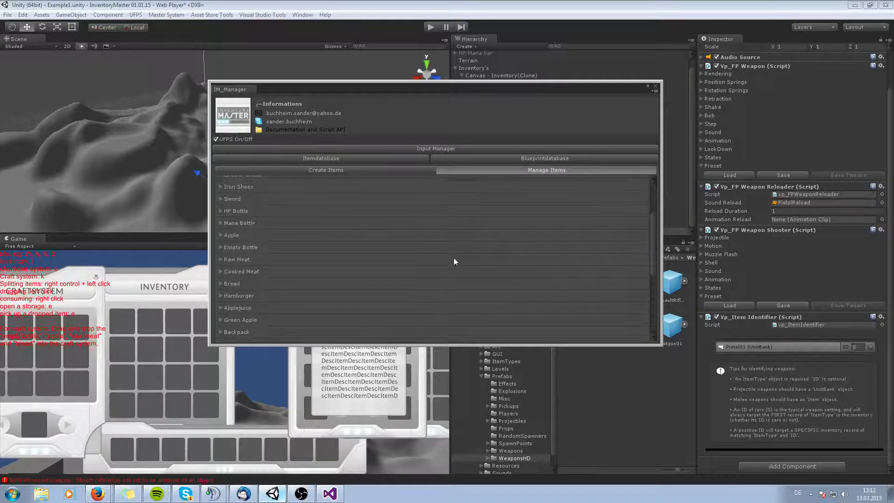
scroll(331, 180, "down", 3)
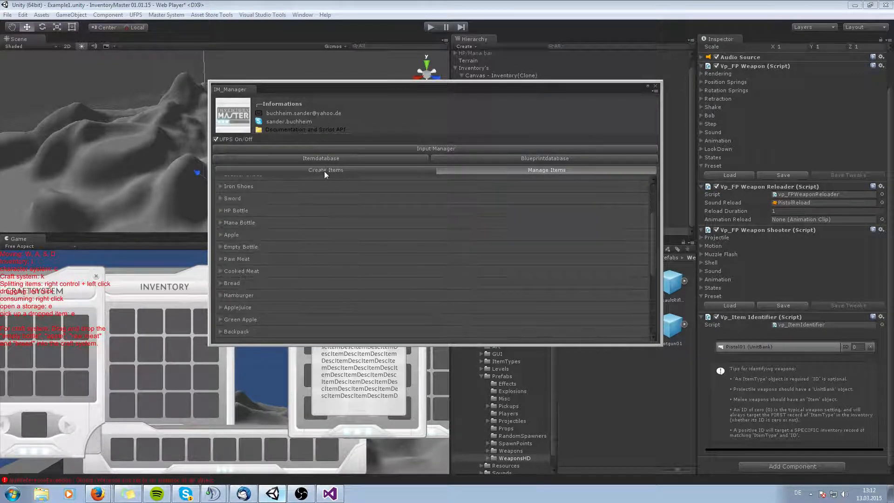
Start creating a new item in the item database and enter Pistol as its name.
left_click(325, 171)
left_click(373, 196)
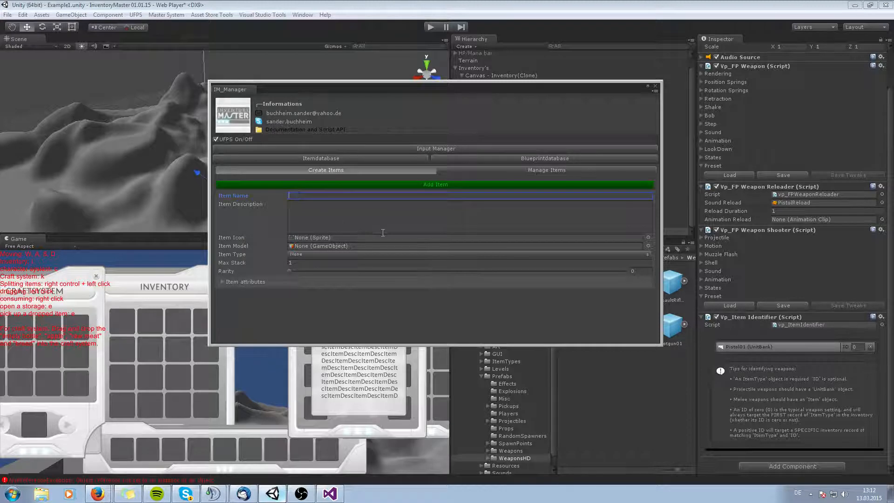
type("Pistol")
left_click(382, 231)
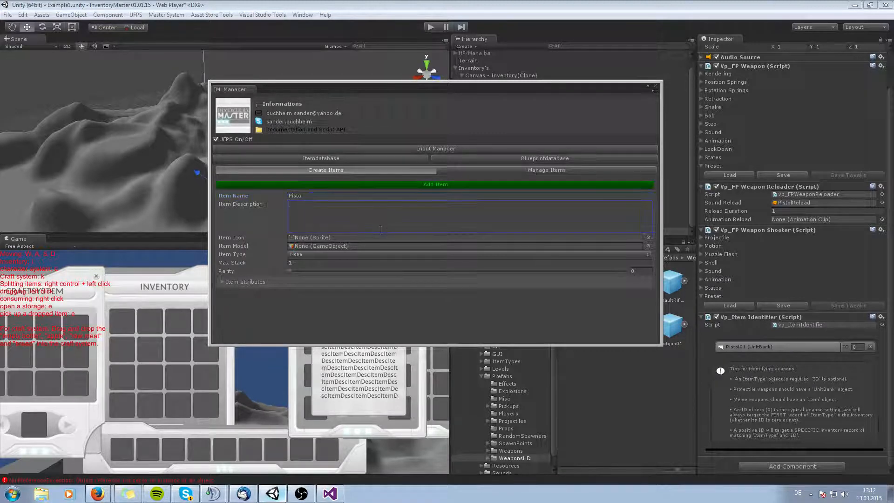
Dock the manager window and locate the Pistol01 item type asset used by the Item Identifier.
left_click_drag(267, 88, 138, 41)
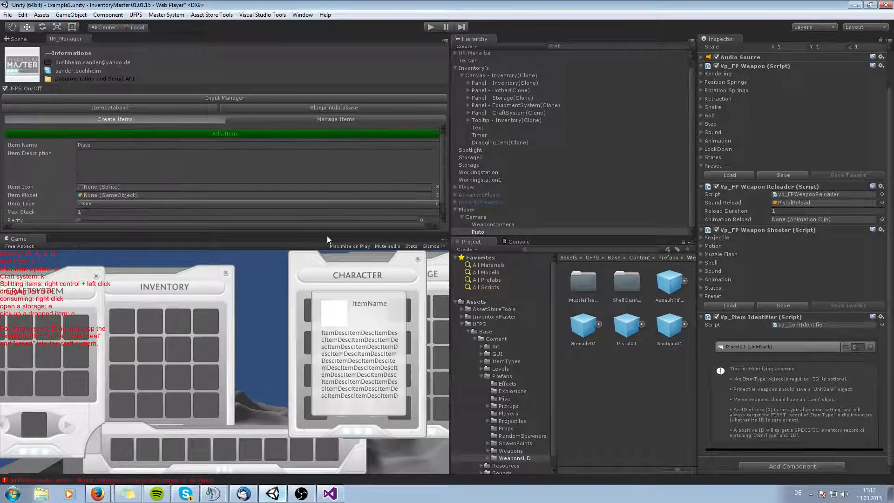
left_click_drag(320, 234, 324, 300)
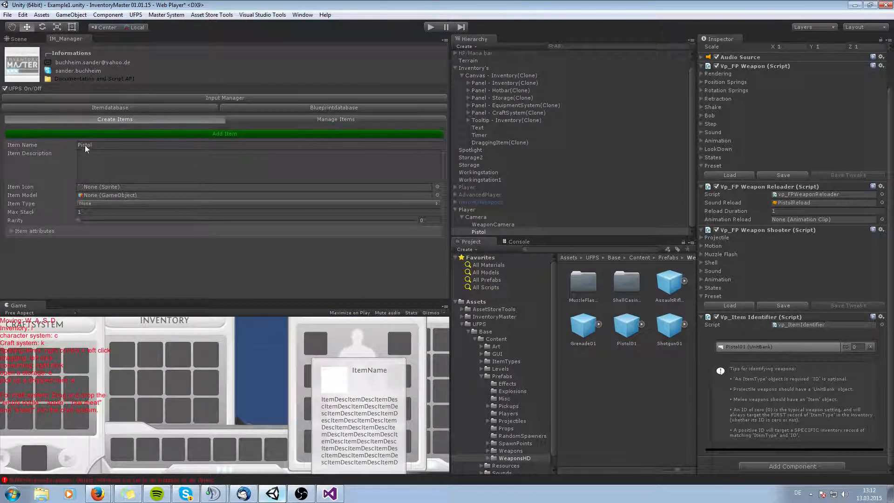
left_click(751, 349)
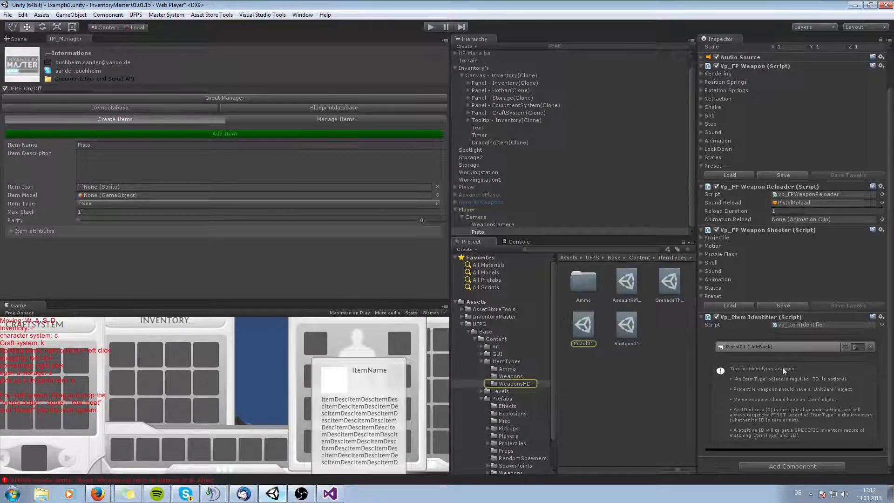
left_click(583, 334)
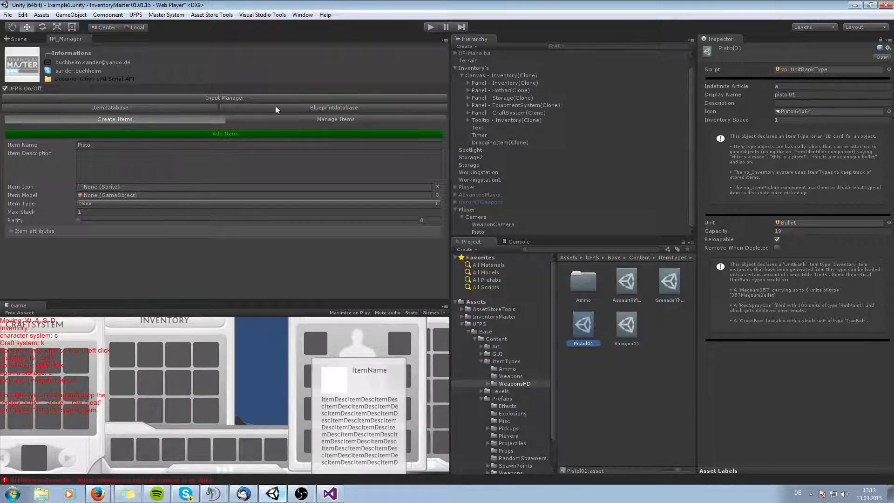
Rename the new item Pistol01 and give it the description THIS IS A UFPS PISTOL.
left_click(99, 146)
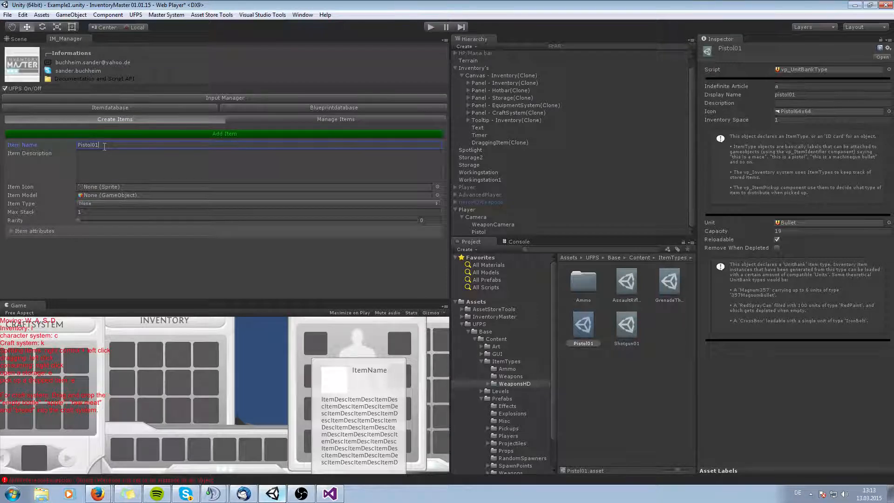
left_click(135, 174)
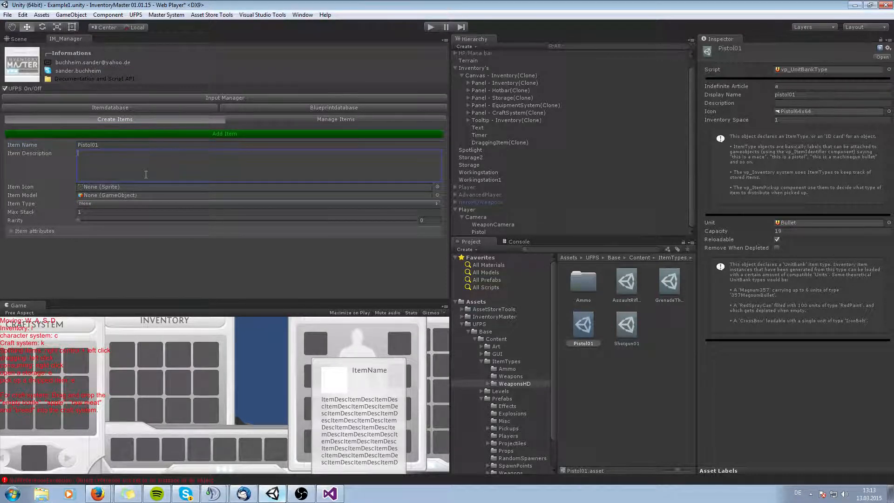
type("THIS IS ")
type("A FI")
type("PS")
type(" PISTOL")
Browse the UFPS GUI HUD folder for a suitable pistol icon sprite.
left_click(437, 186)
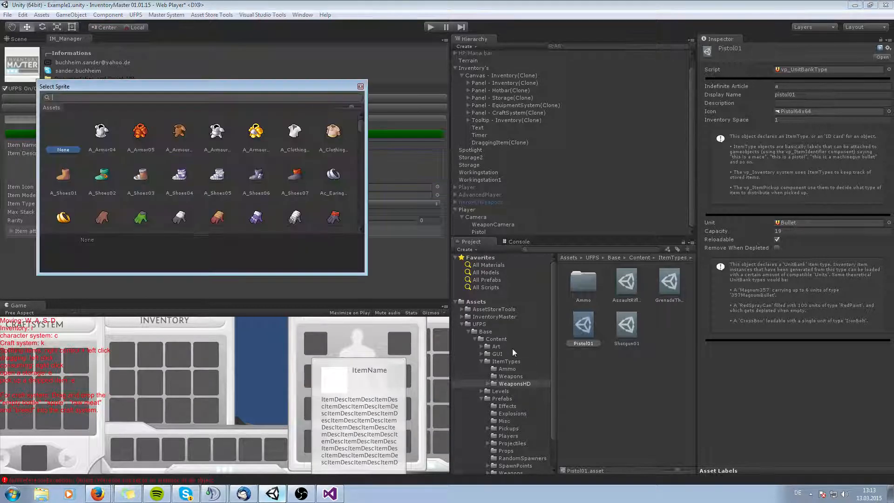
left_click(507, 387)
left_click(480, 361)
scroll(520, 358, "down", 2)
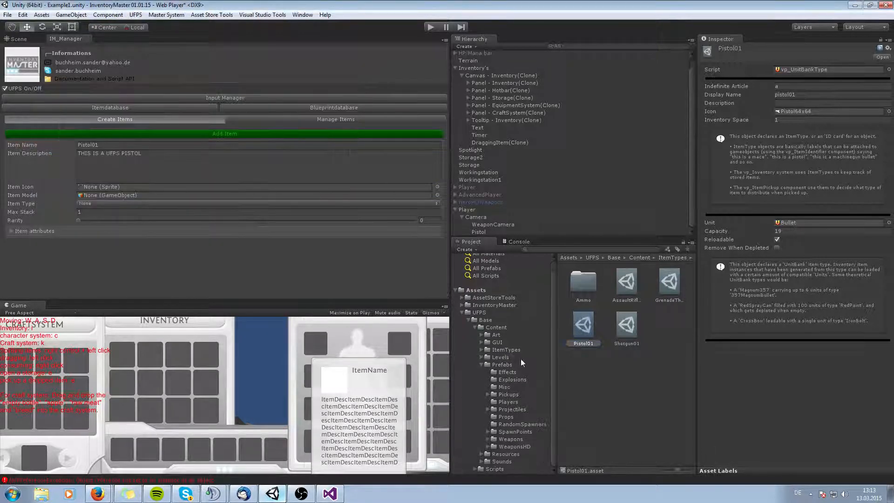
left_click(480, 365)
left_click(481, 354)
left_click(502, 382)
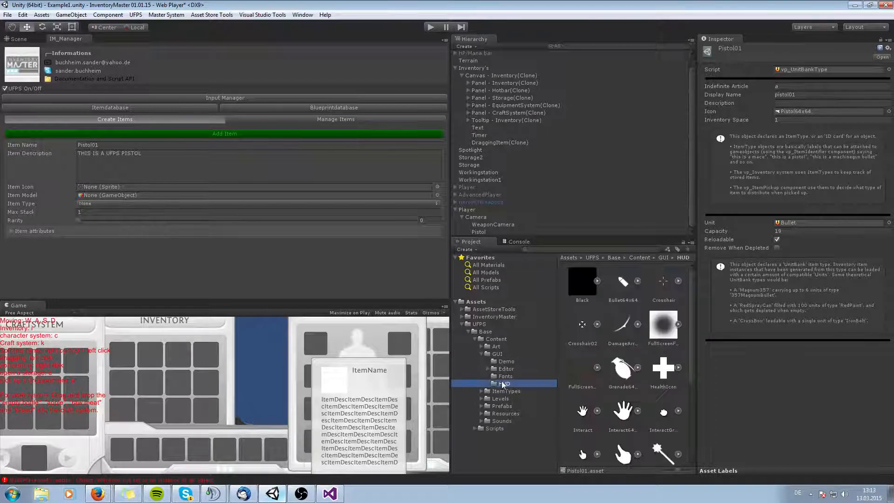
left_click(582, 281)
scroll(582, 326, "down", 3)
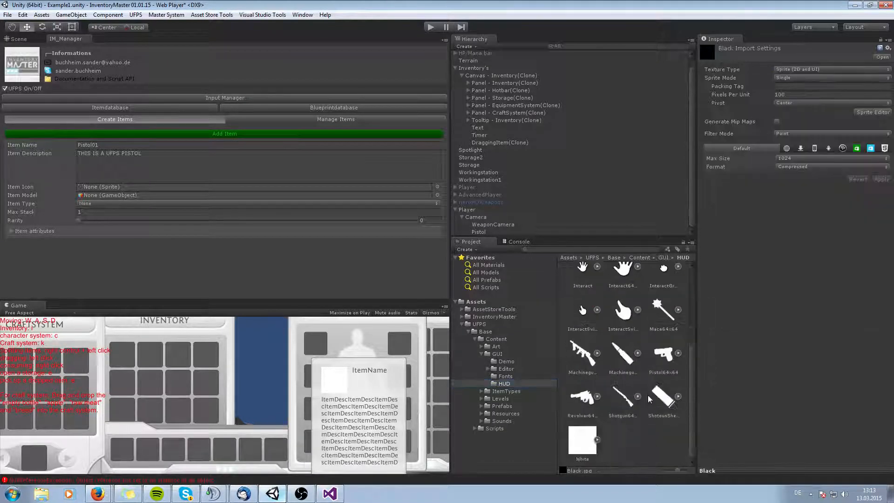
left_click(583, 446, "shift")
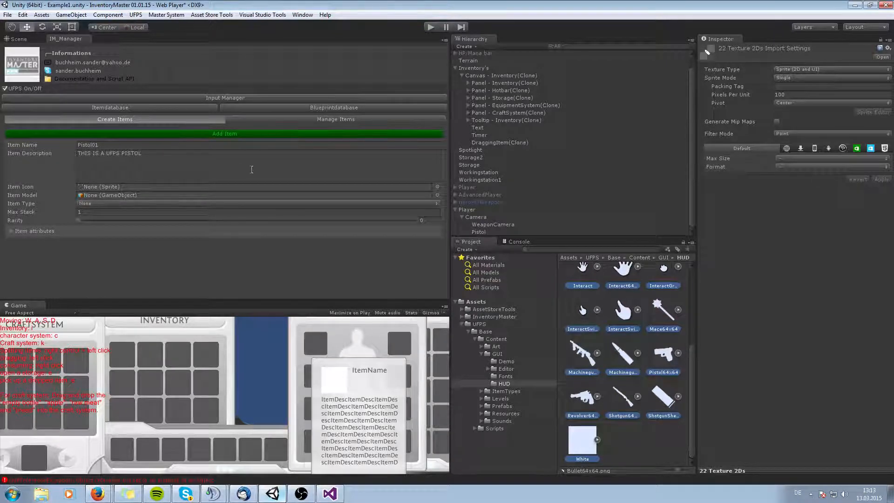
Set the item's icon to the Pistol64x64 sprite.
left_click(437, 187)
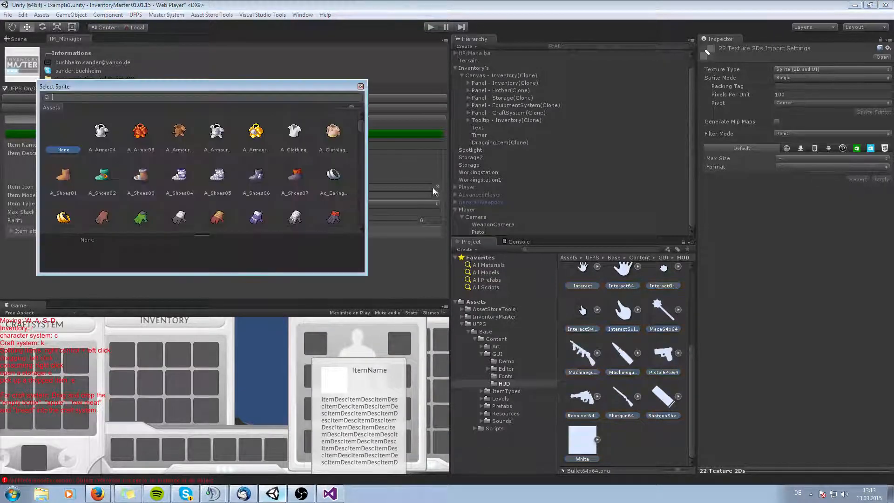
type("pistol")
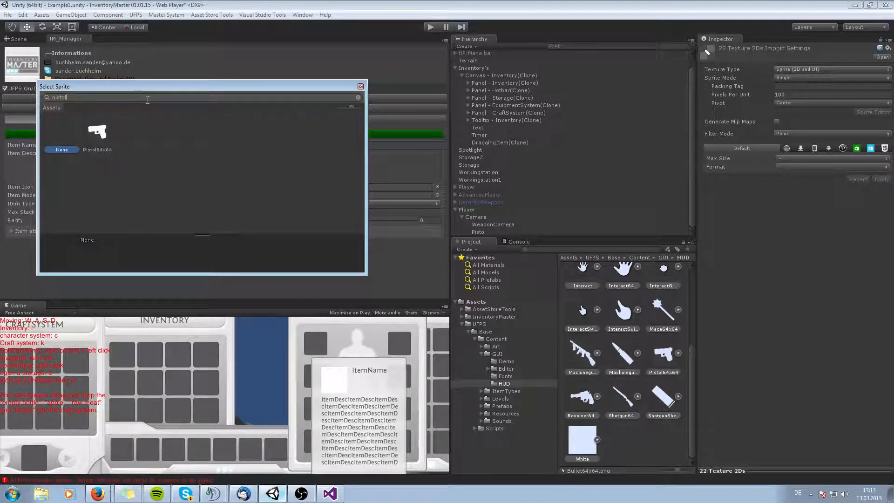
double_click(97, 132)
Set the item's model to the ItemOnTheGround prefab.
left_click(437, 195)
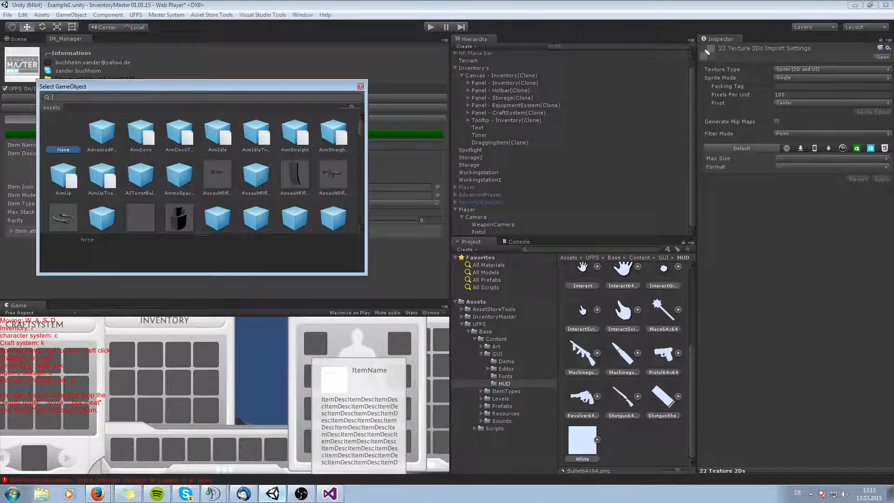
type("item")
double_click(299, 133)
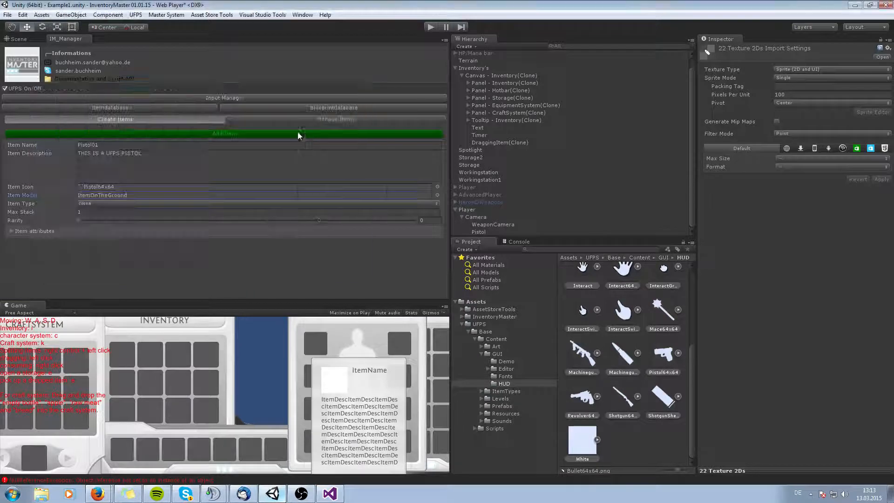
Set the item type to UFPS_Weapon, expand its attributes, and add the item to the database.
left_click(105, 204)
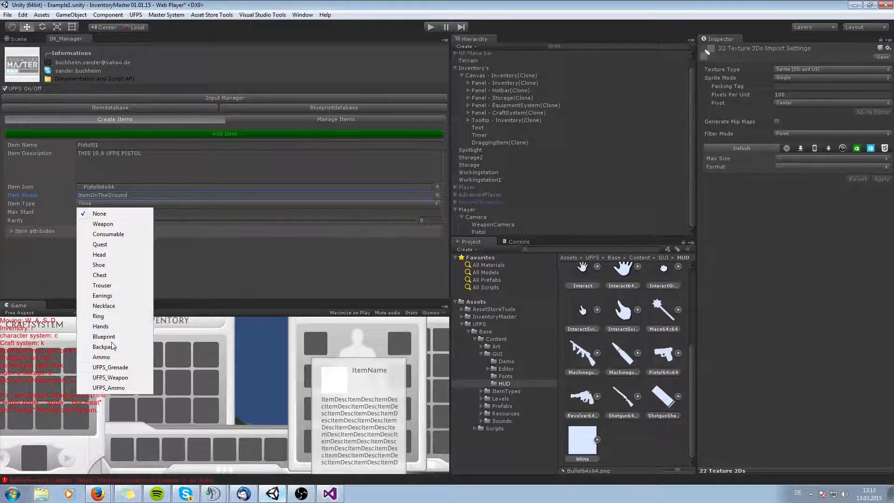
left_click(109, 377)
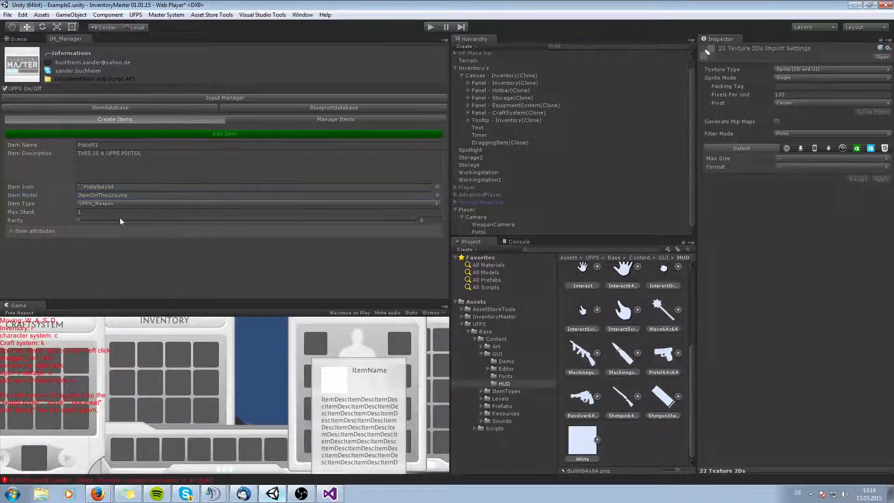
left_click(11, 231)
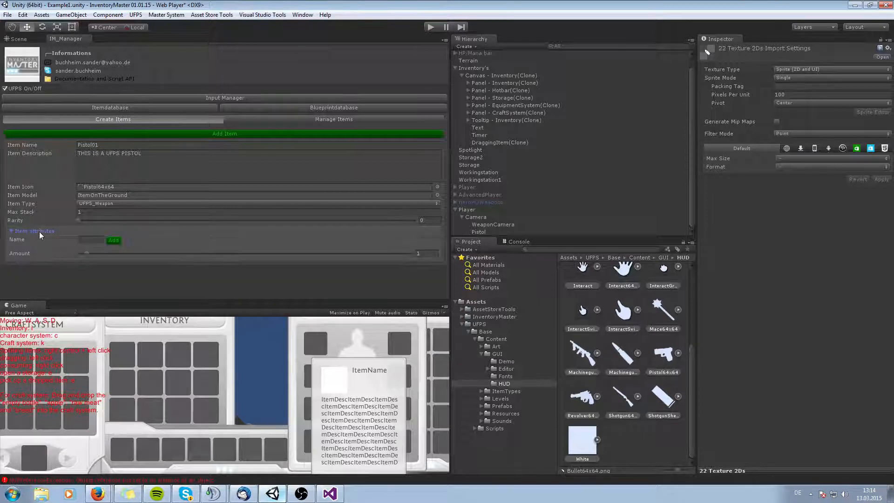
left_click(85, 264)
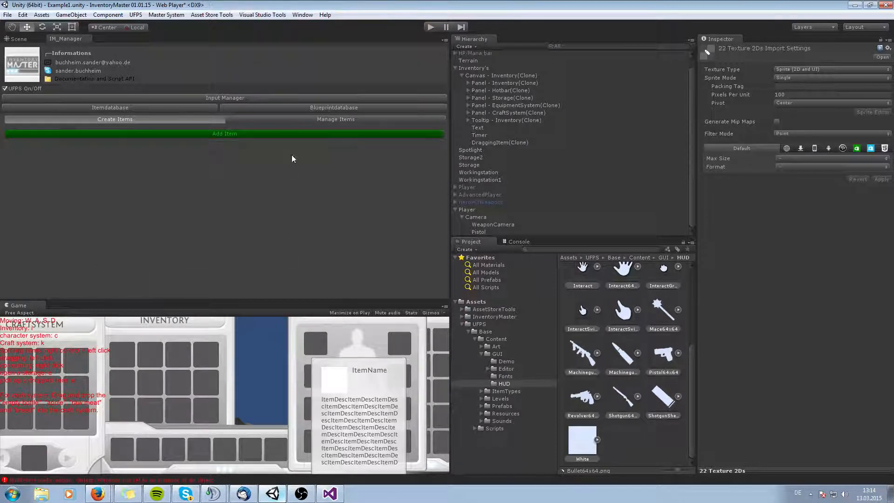
Add a Pistol01 item to the player's inventory panel using the Inventory script's item list.
left_click(17, 39)
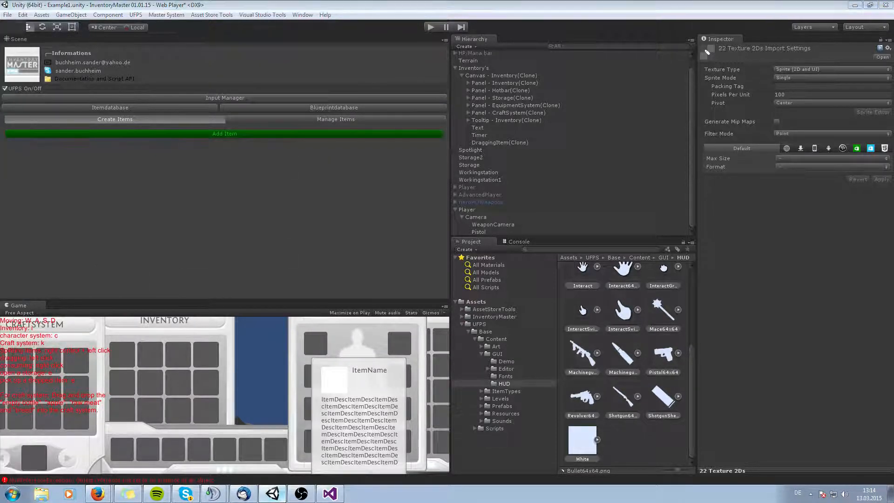
left_click_drag(261, 300, 261, 228)
left_click(483, 210)
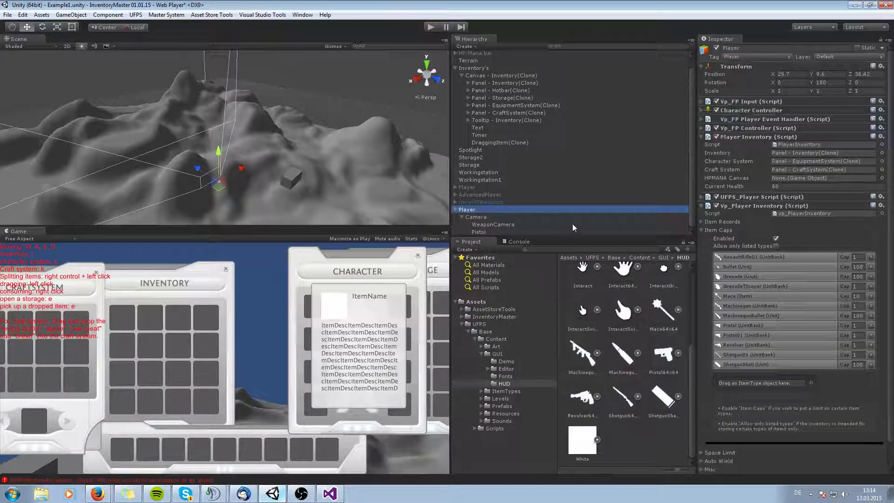
left_click(488, 84)
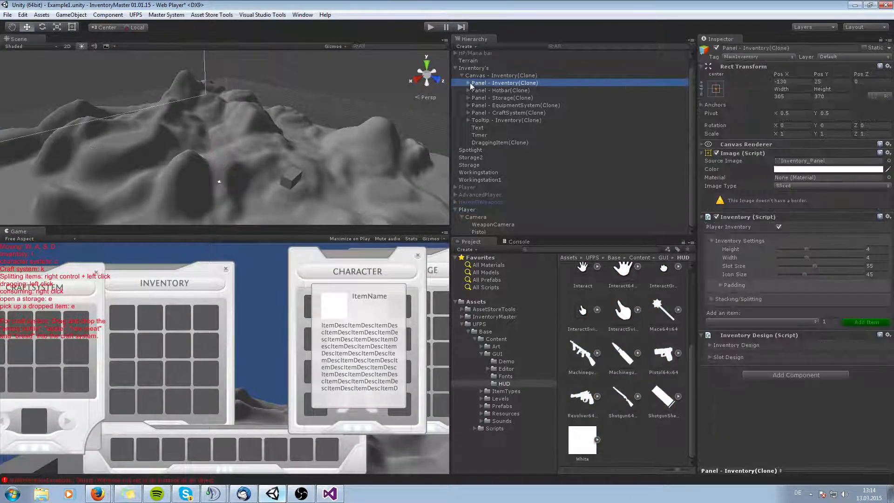
left_click(468, 83)
left_click(736, 322)
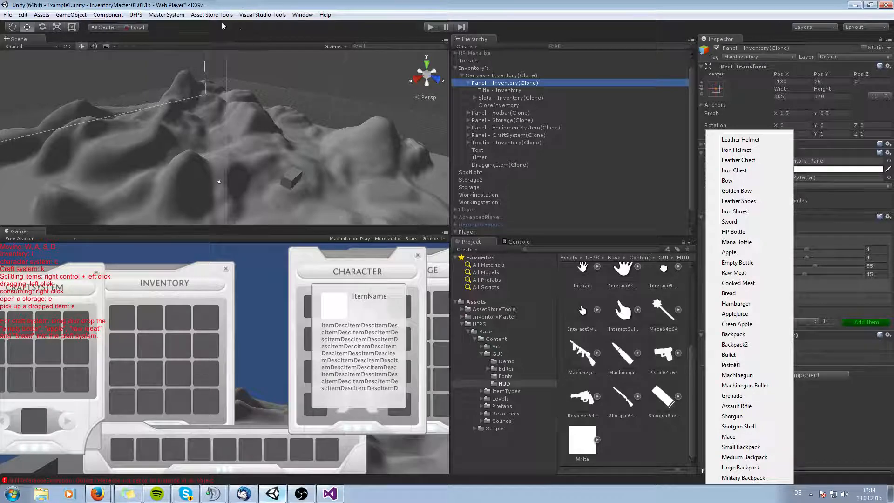
left_click(199, 36)
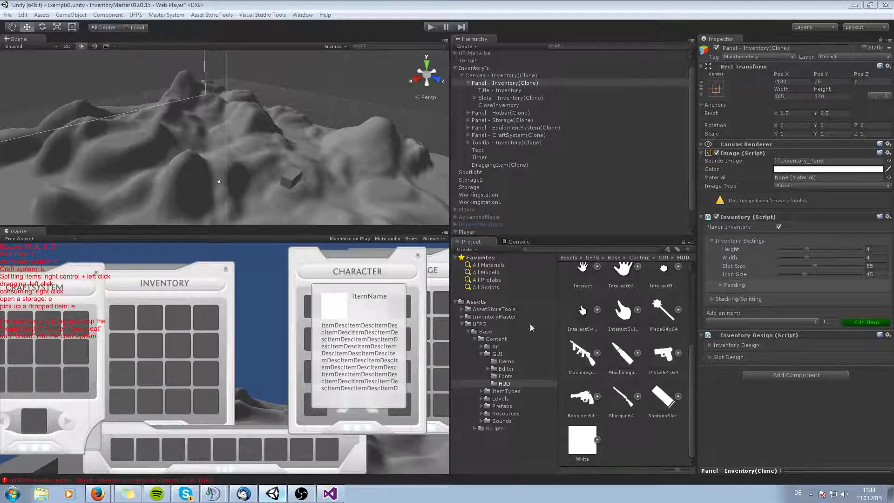
left_click(731, 322)
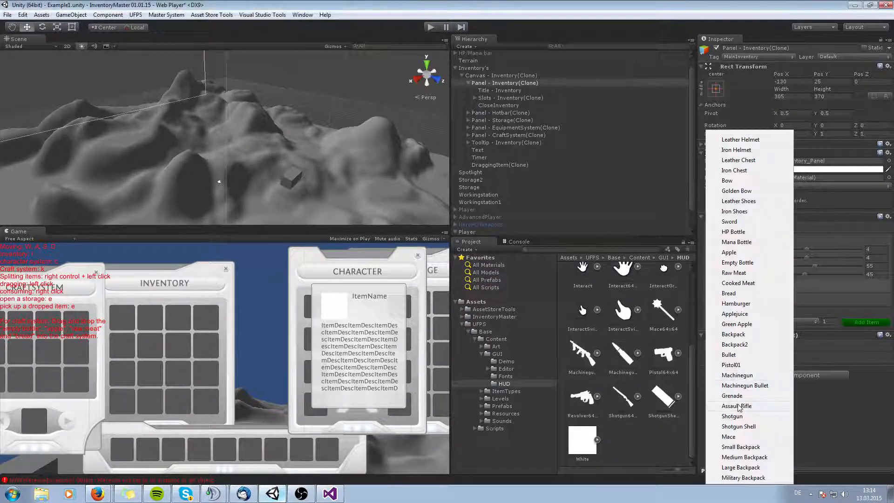
left_click(731, 365)
left_click(865, 322)
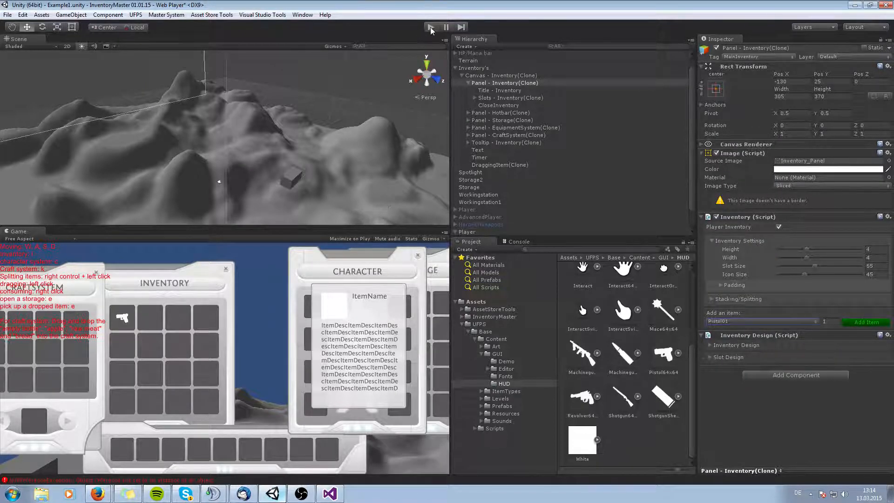
Enter play mode, open the inventory and move the pistol into the neighbouring slot, toggling the character panel.
key("ctrl+p")
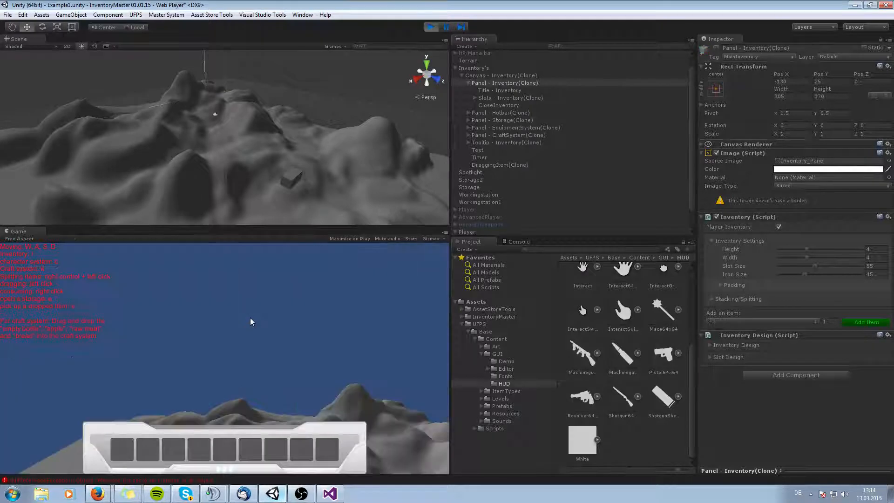
key("i")
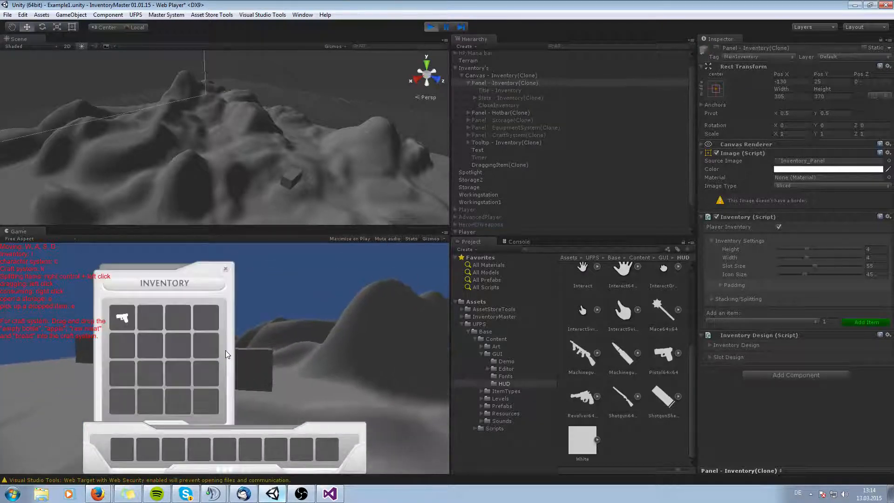
mouse_move(134, 330)
left_click_drag(134, 330, 155, 318)
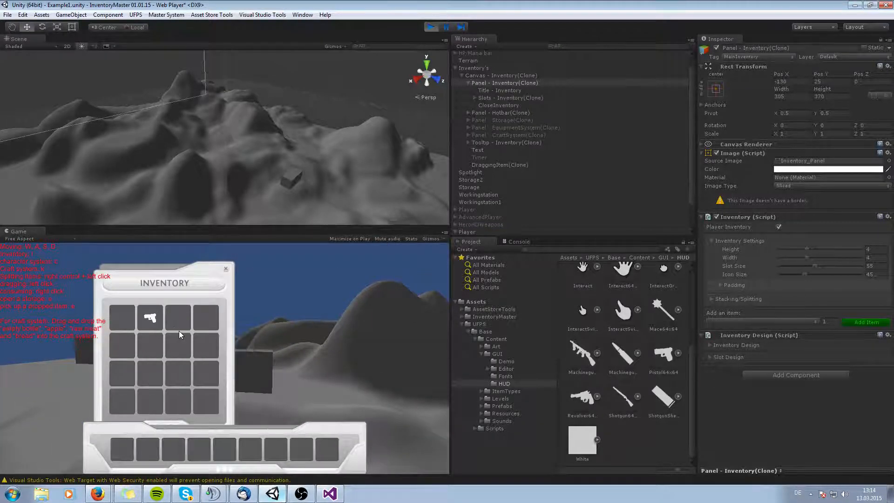
key("c")
key("k")
key("k")
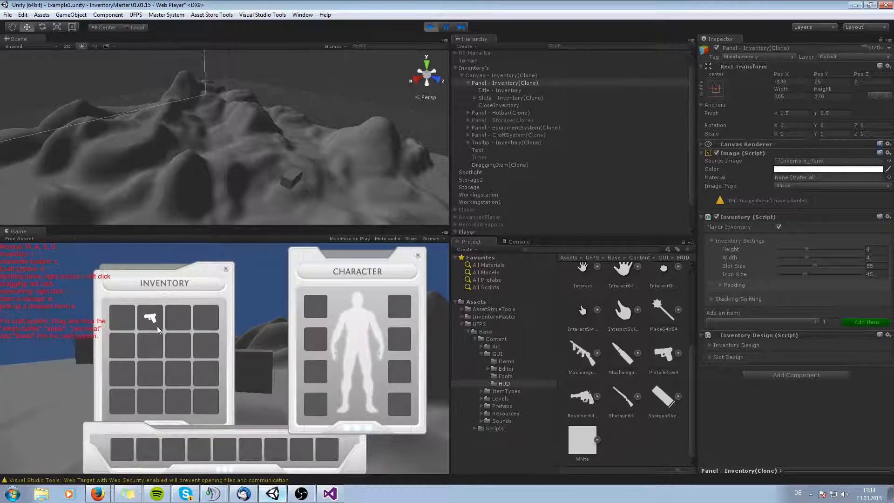
key("c")
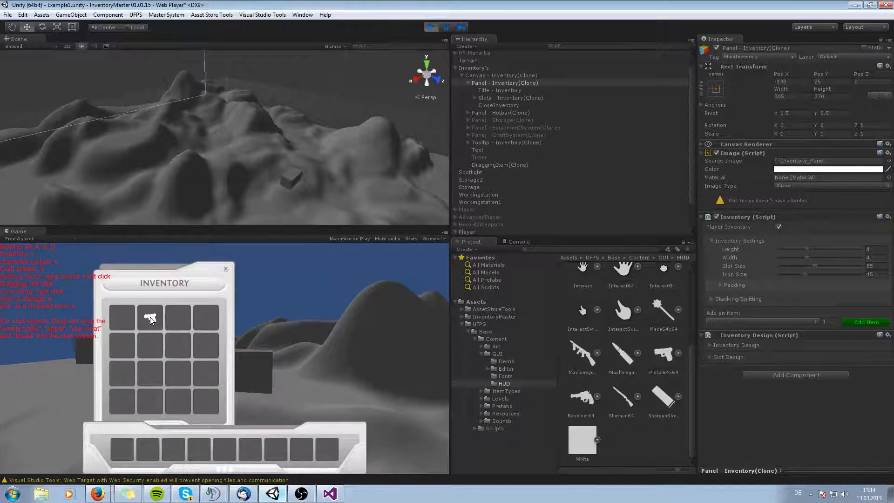
key("i")
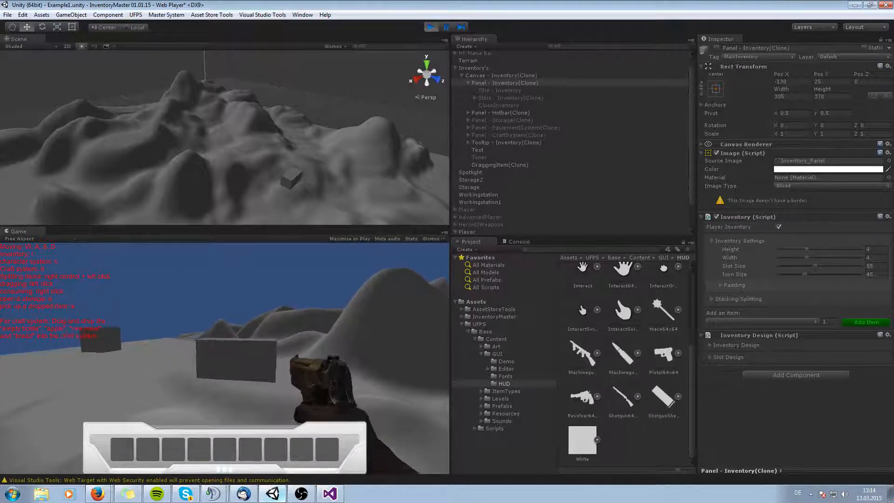
Walk forward and back with the pistol equipped, then exit play mode.
key("w")
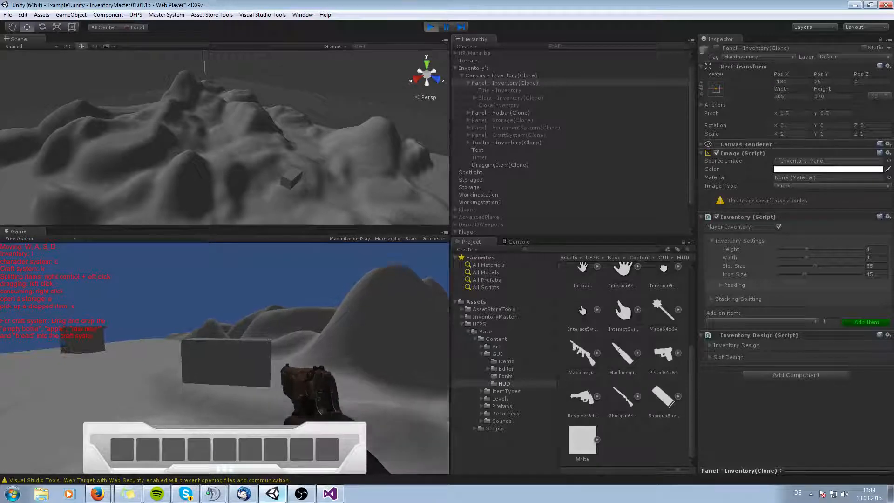
key("w")
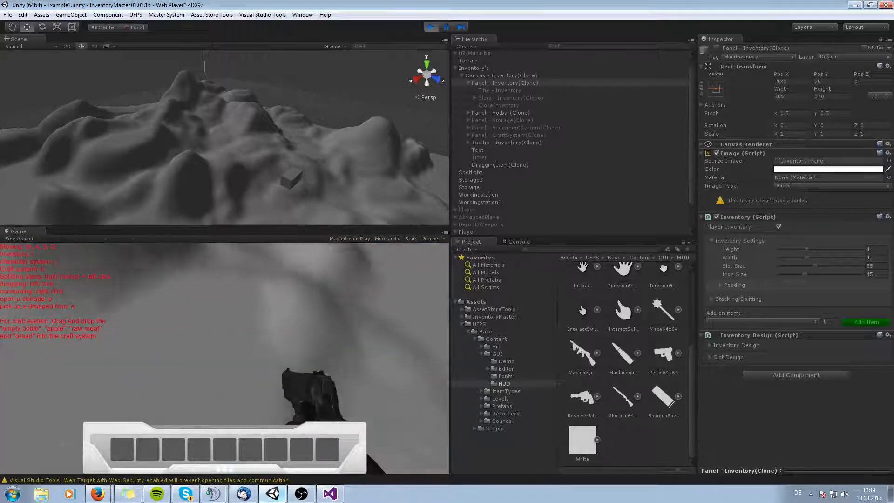
key("w")
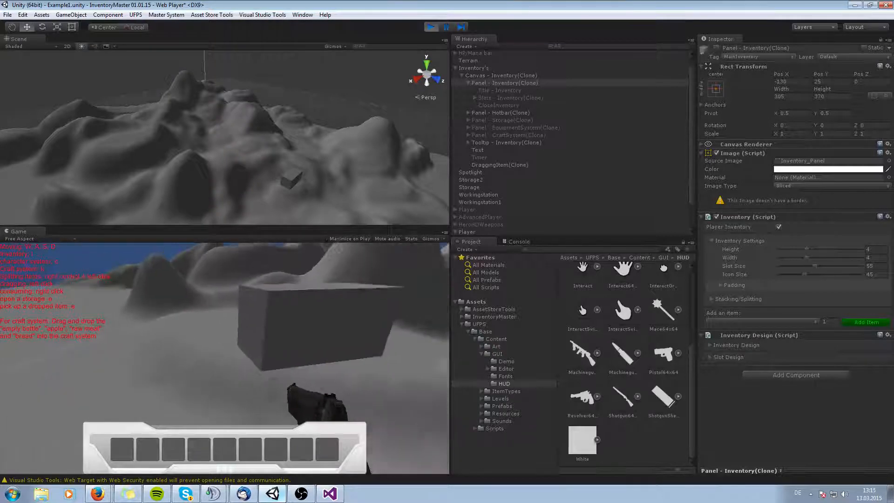
key("s")
key("s")
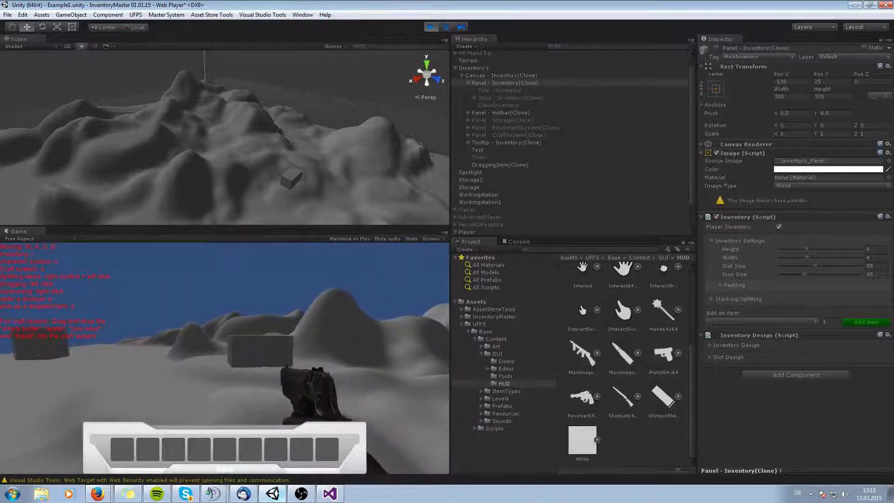
key("ctrl+p")
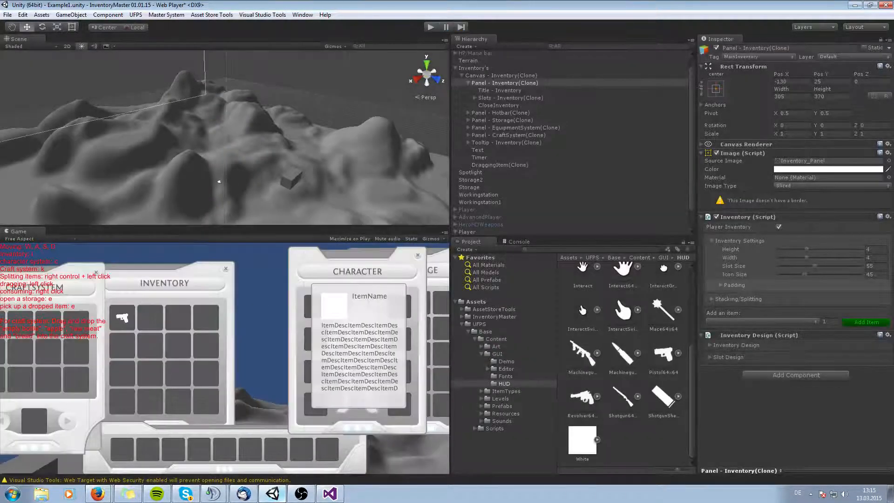
Examine the UFPS ammo item types in the ItemTypes Ammo folder.
left_click_drag(0, 84, 318, 56)
left_click_drag(242, 60, 117, 43)
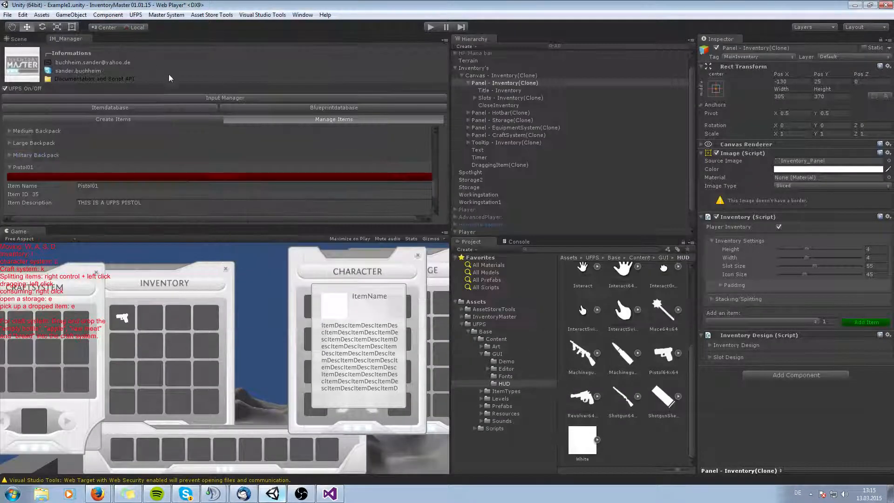
left_click(166, 120)
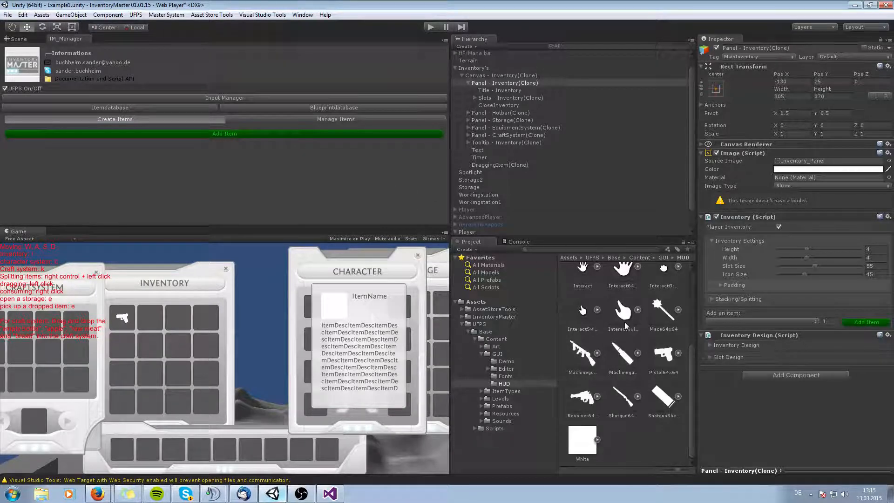
scroll(604, 351, "up", 4)
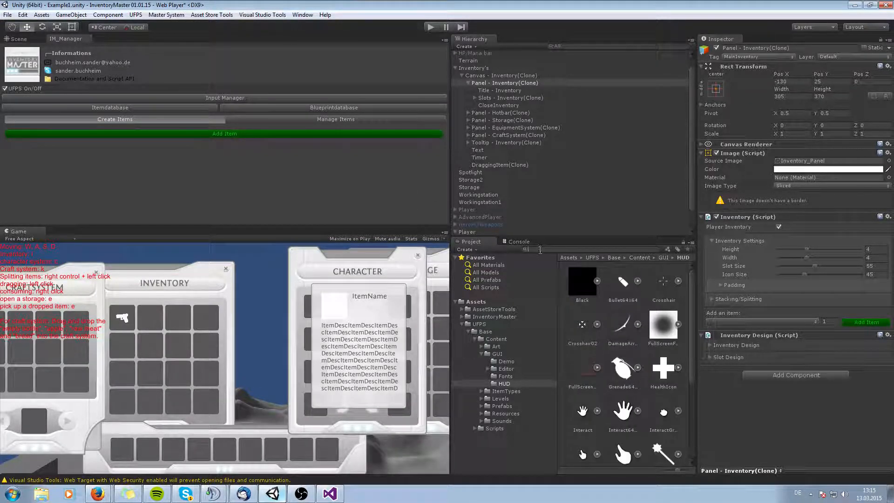
left_click(481, 391)
left_click(506, 399)
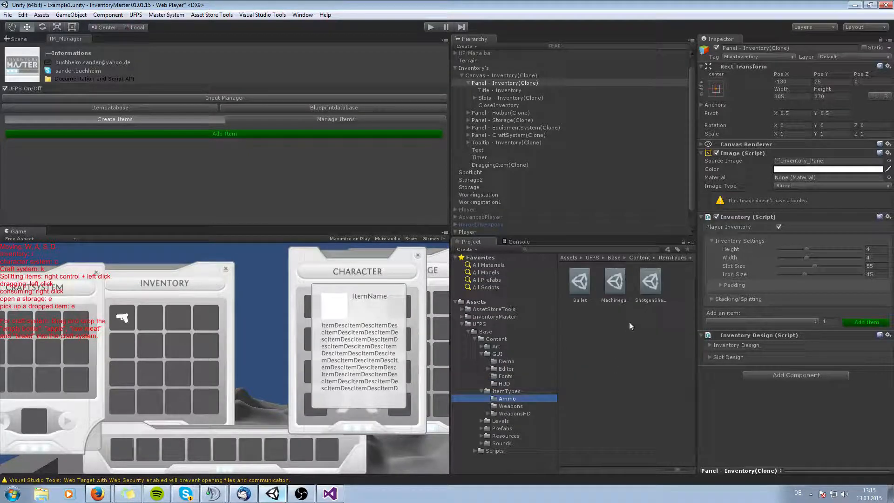
left_click(585, 291)
left_click(616, 290)
left_click(656, 289)
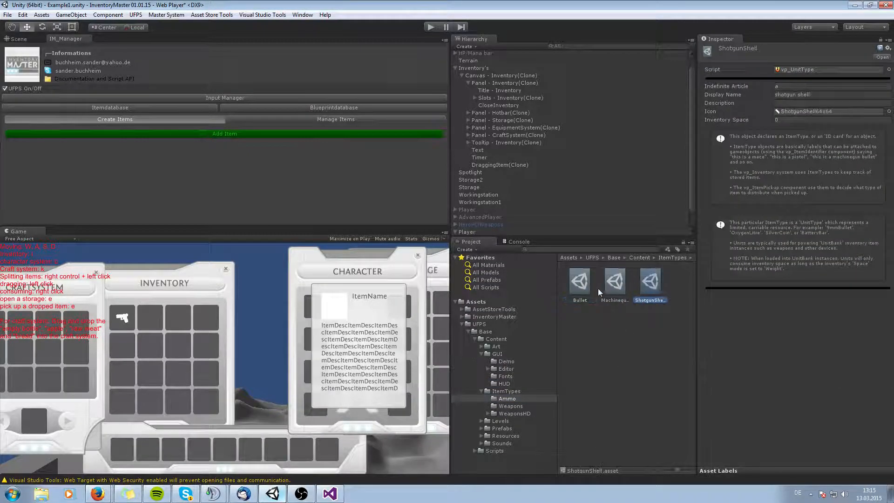
left_click(598, 289)
left_click(588, 292)
left_click(630, 287)
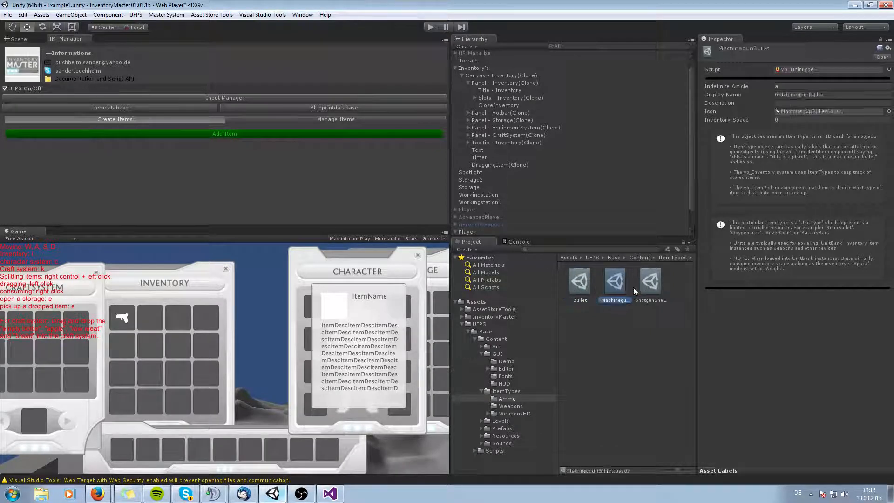
left_click(639, 287)
left_click(593, 290)
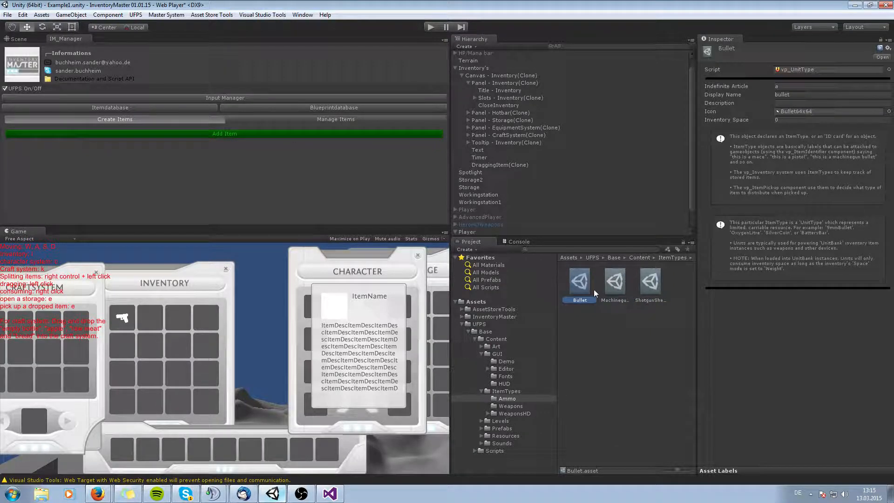
Add a new blank item to the Inventory Master database from Create Items.
left_click(202, 133)
scroll(146, 161, "down", 3)
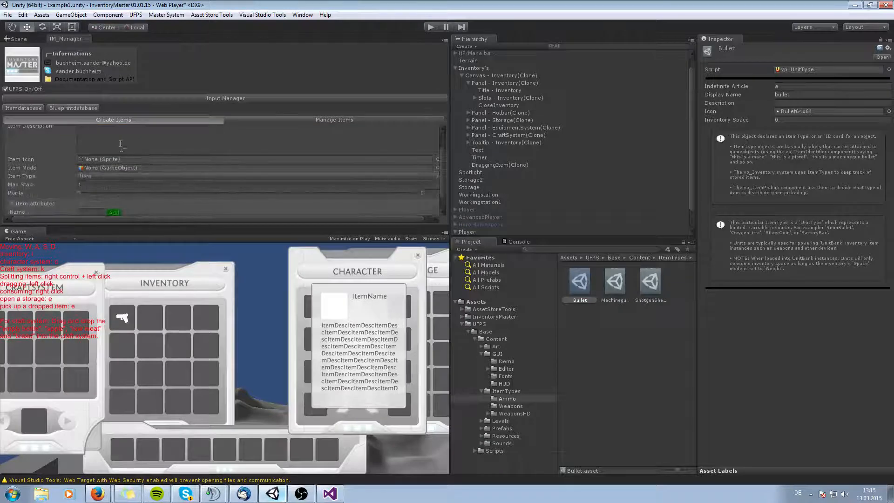
scroll(121, 144, "up", 3)
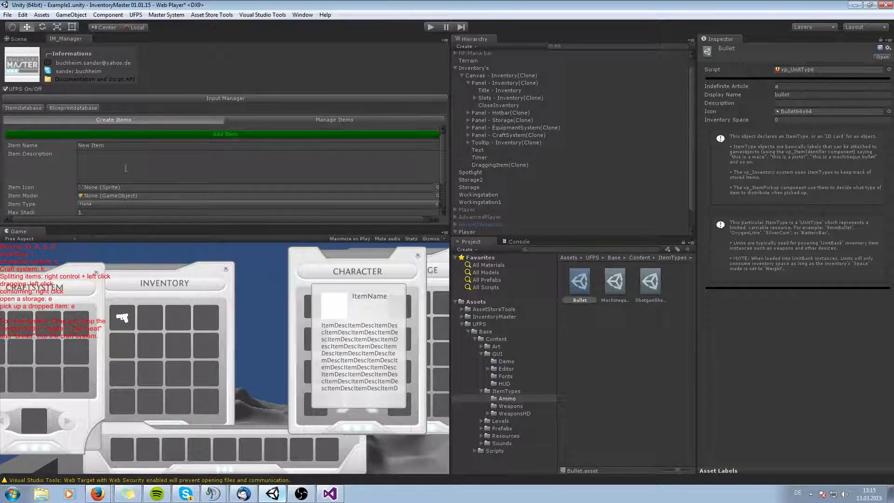
left_click(119, 205)
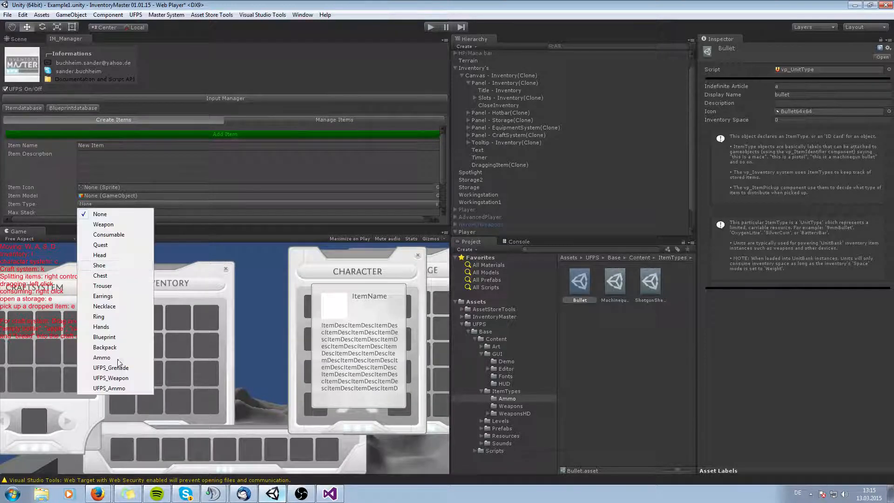
left_click(147, 167)
scroll(155, 183, "down", 3)
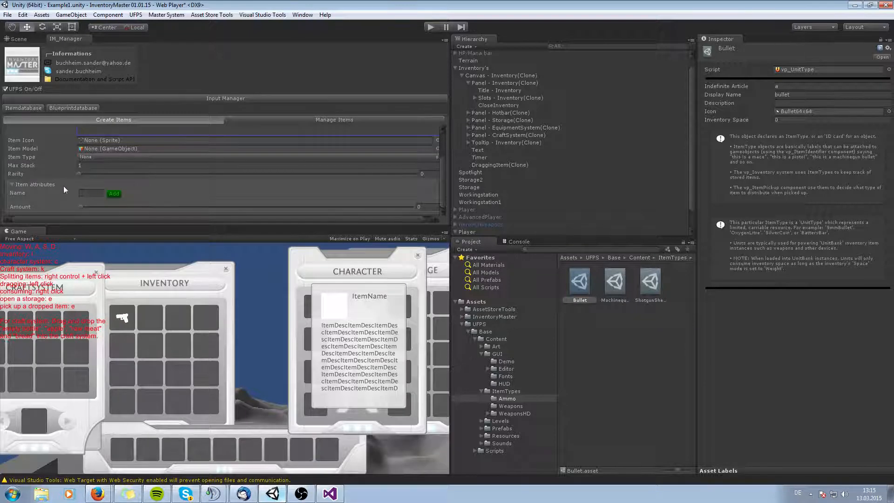
left_click_drag(137, 226, 140, 299)
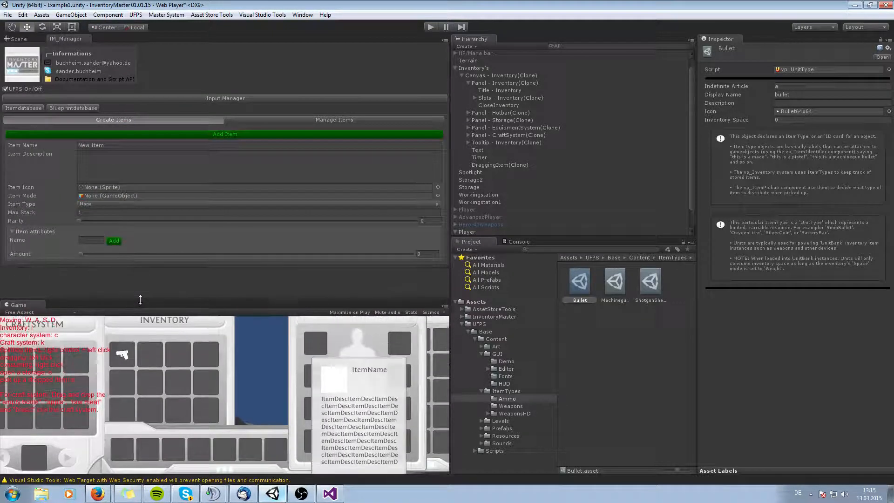
Inspect the existing Bullet item entry in Manage Items.
left_click(244, 120)
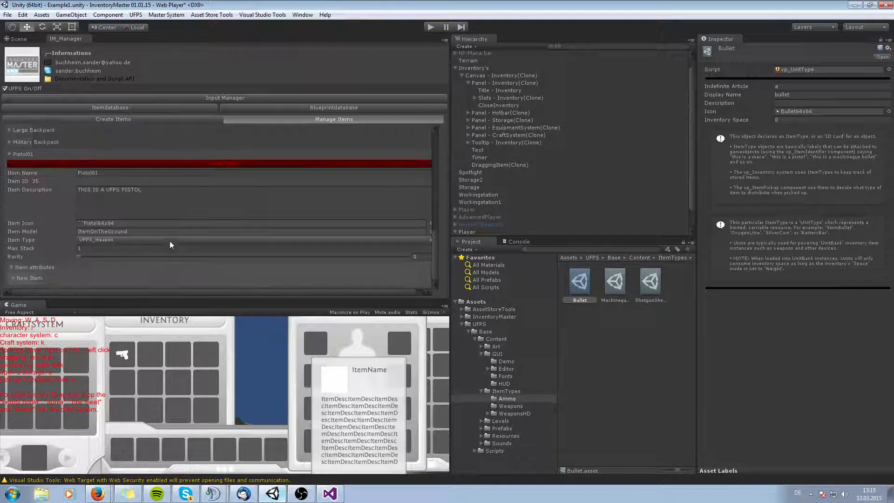
left_click(10, 157)
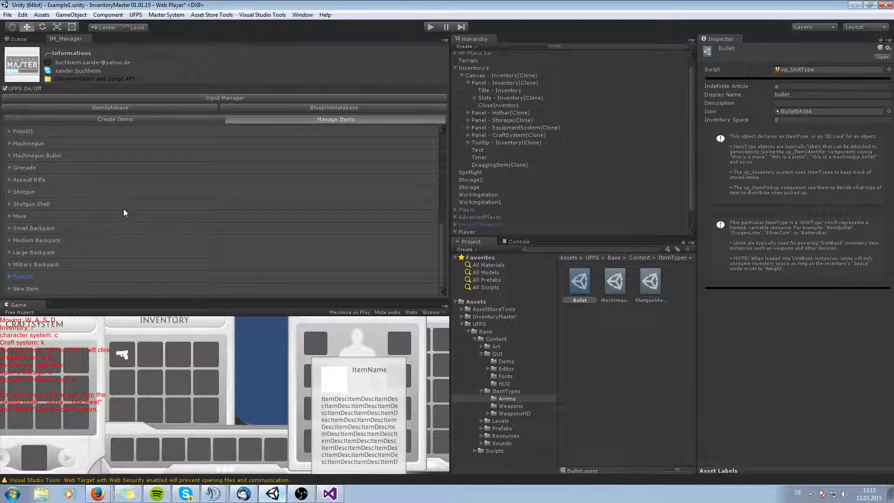
left_click(10, 289)
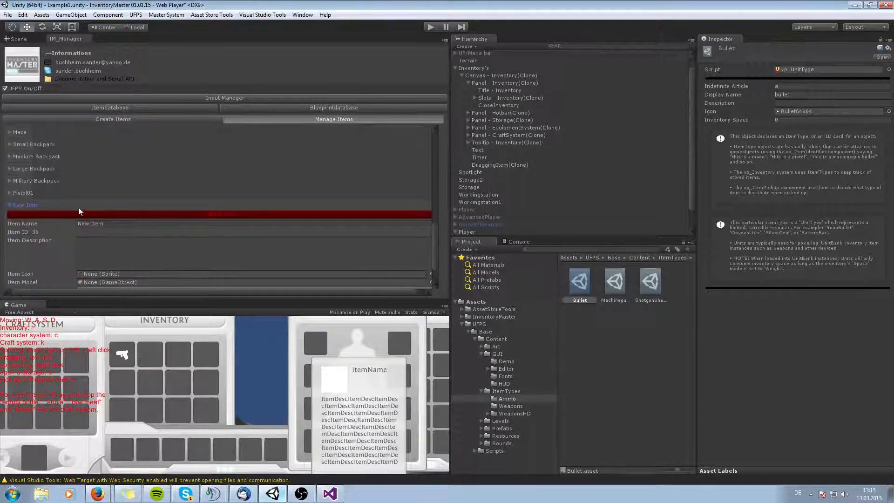
left_click(78, 213)
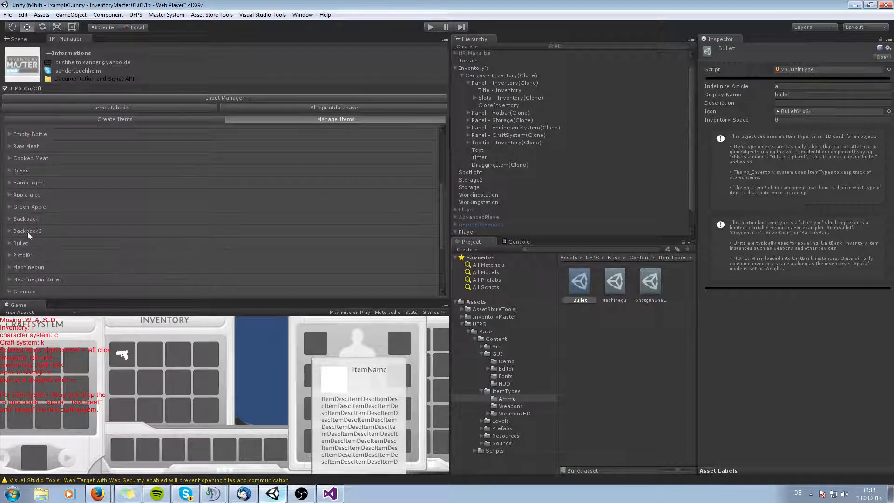
left_click(9, 243)
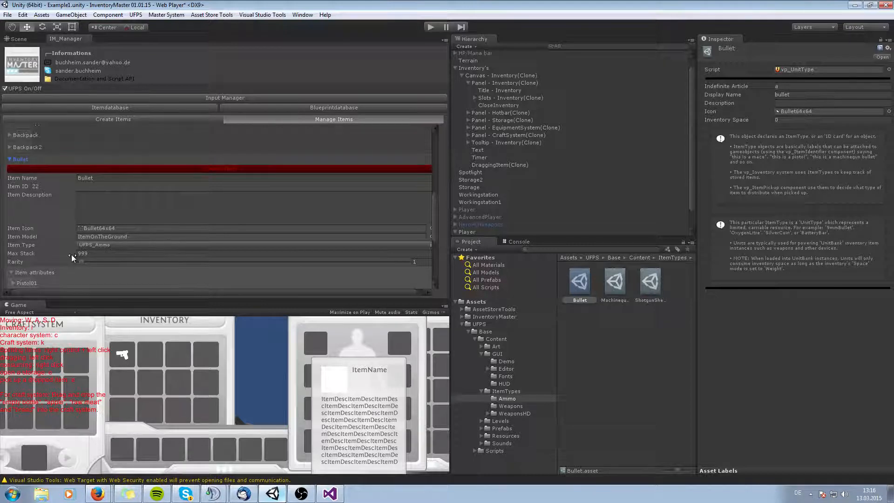
Add 50 Bullet items to the player's inventory panel through its Inventory script.
left_click(10, 159)
left_click_drag(60, 39, 893, 79)
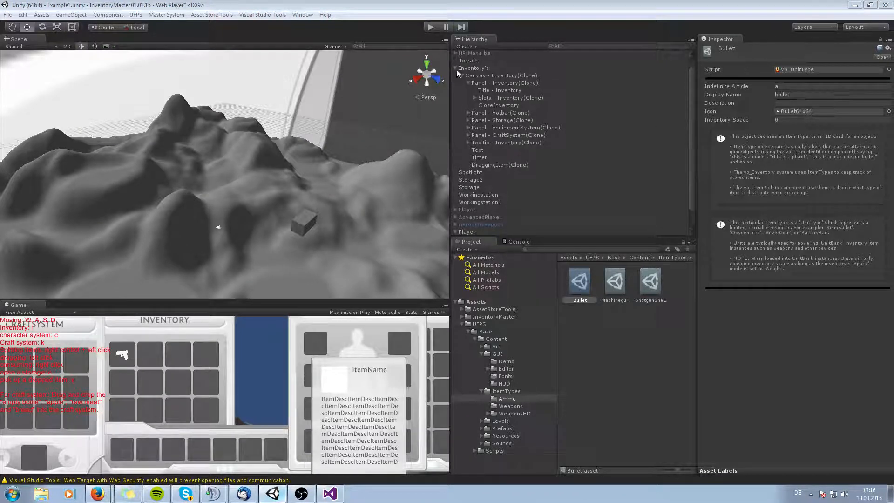
left_click(468, 83)
left_click(486, 84)
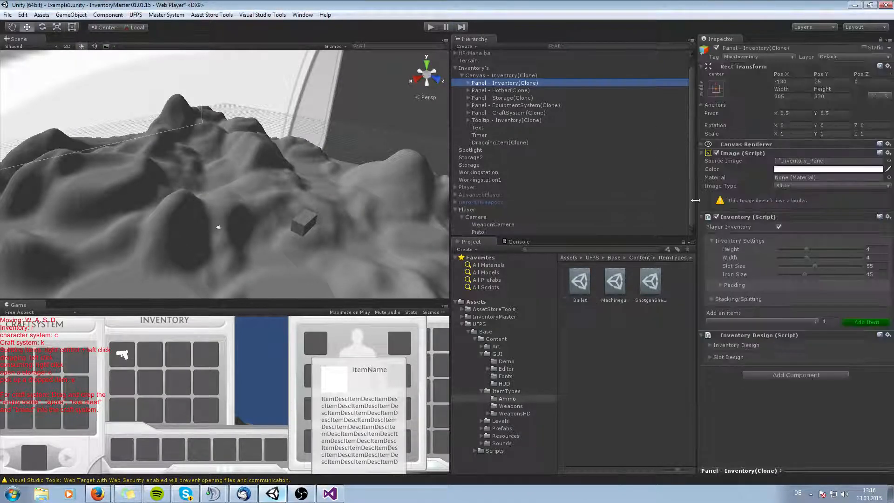
left_click(760, 321)
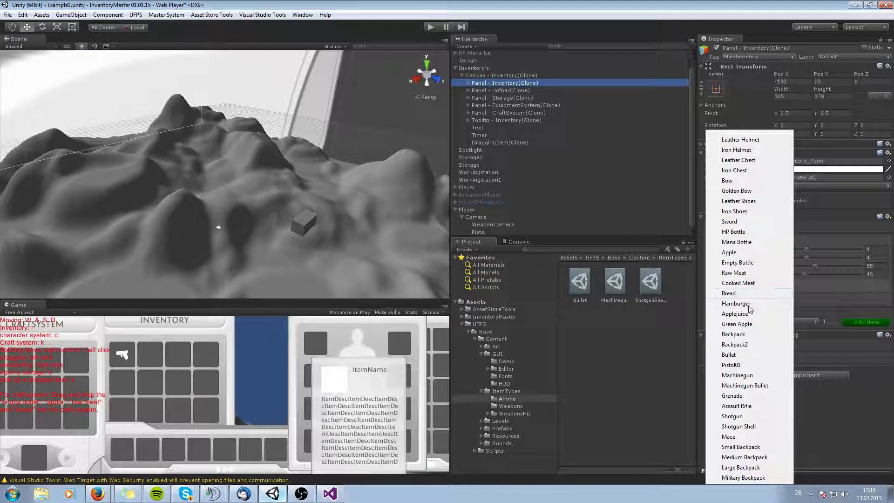
left_click(736, 355)
left_click(829, 321)
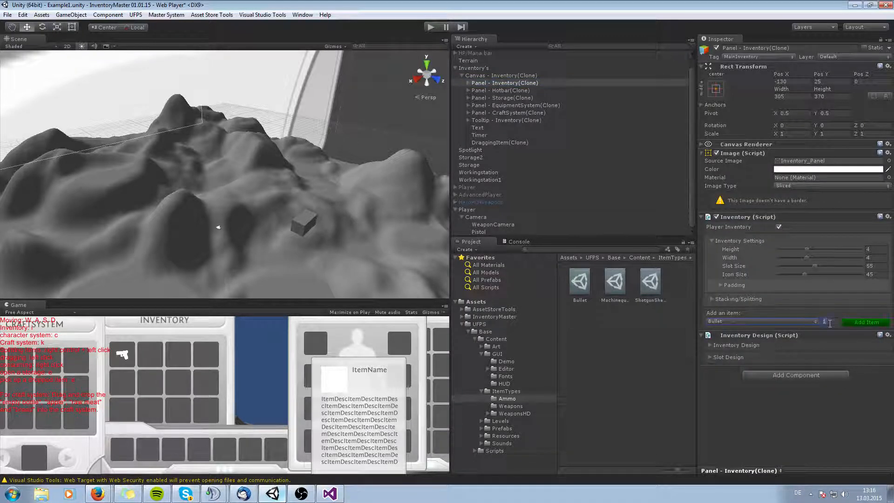
type("50")
left_click_drag(319, 300, 319, 203)
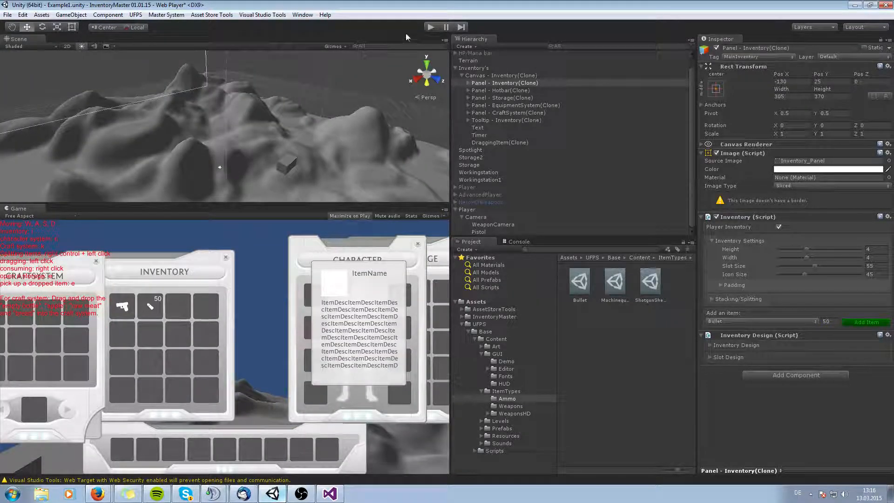
Enable Maximize on Play, start play mode, and open the inventory to check the bullet stack.
left_click(347, 218)
key("ctrl+p")
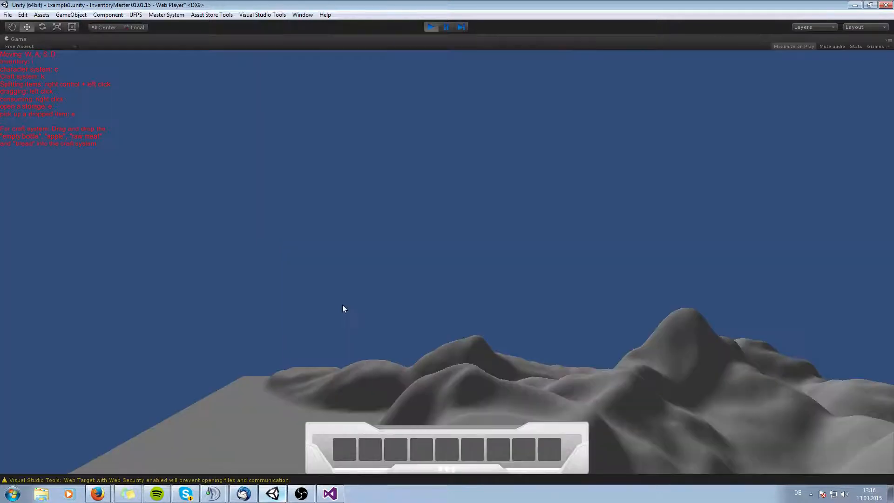
key("i")
right_click(341, 222)
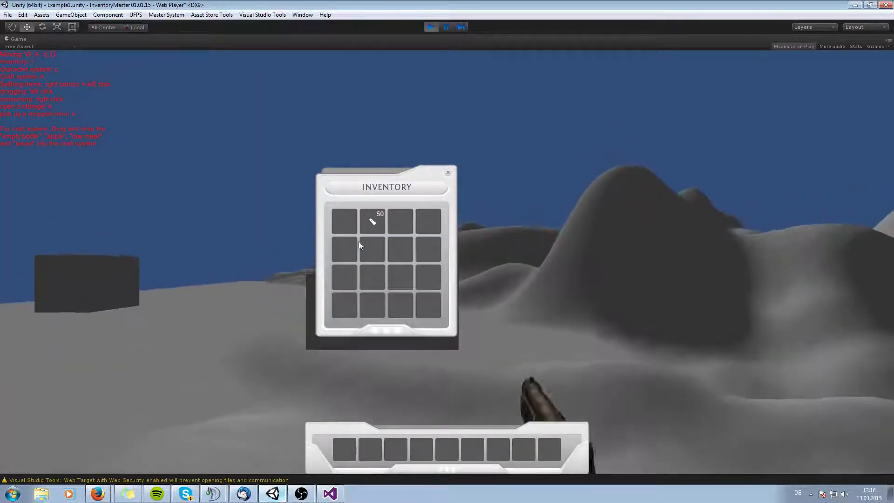
key("i")
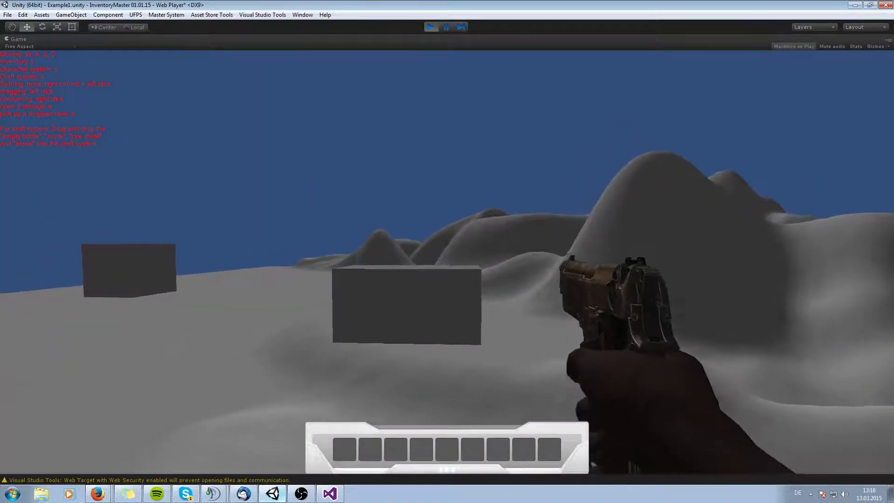
key("i")
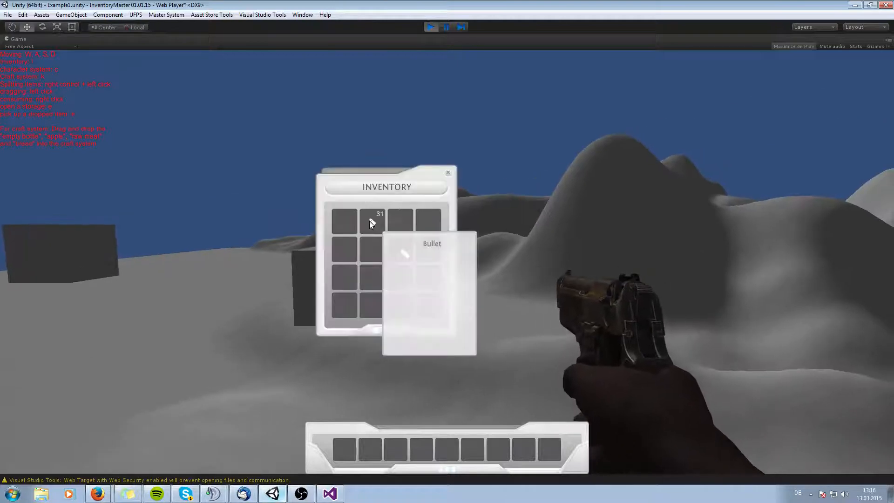
right_click(370, 221)
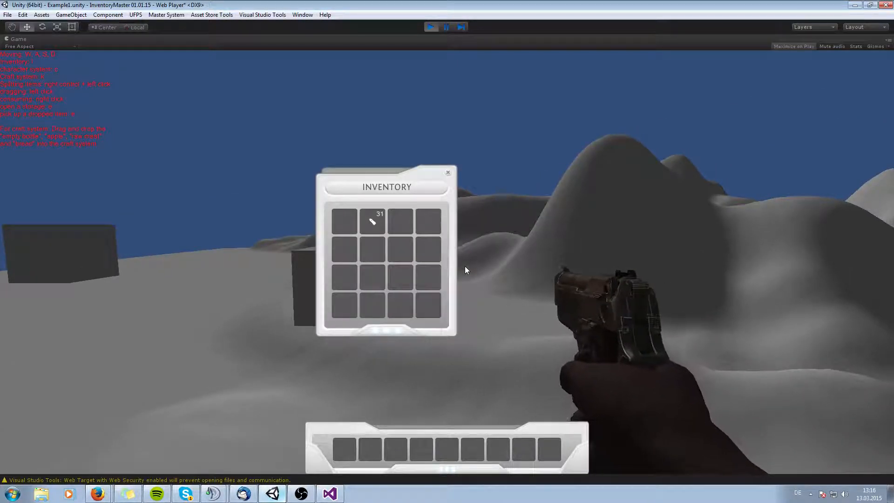
key("i")
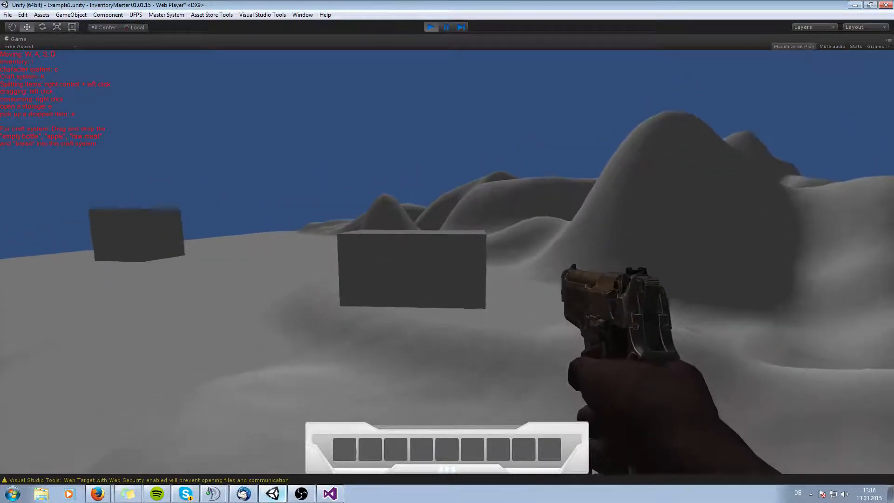
Fire the pistol several times at the box ahead and walk forward.
left_click(447, 261)
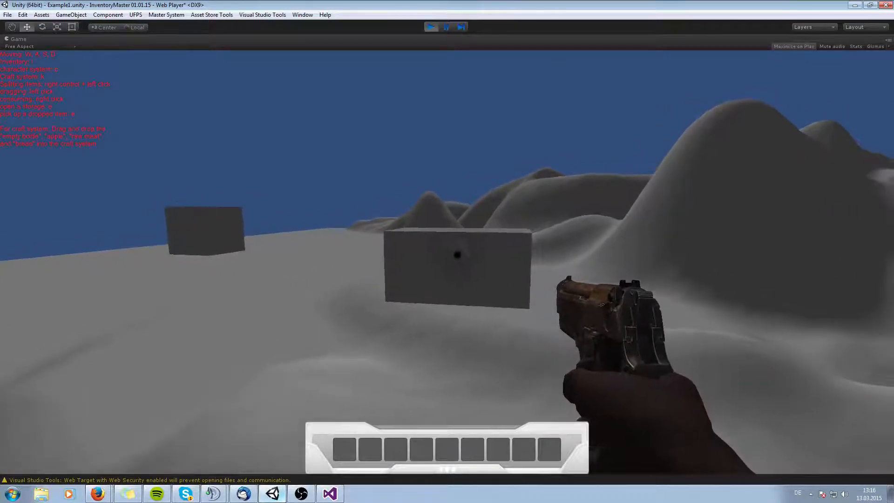
left_click(447, 262)
left_click(447, 261)
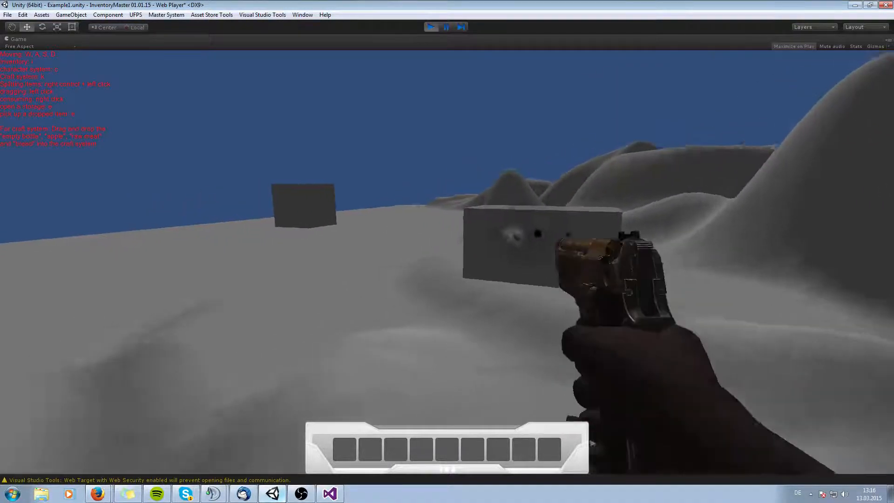
left_click(447, 262)
left_click(447, 262)
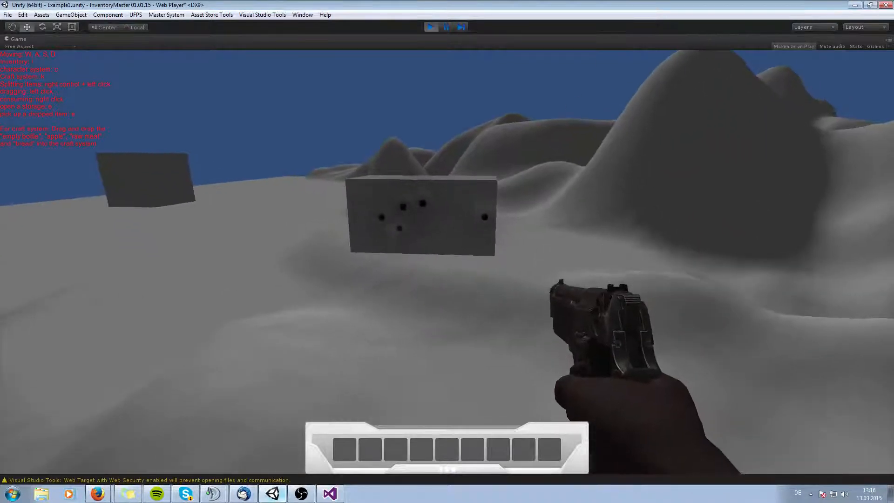
key("w")
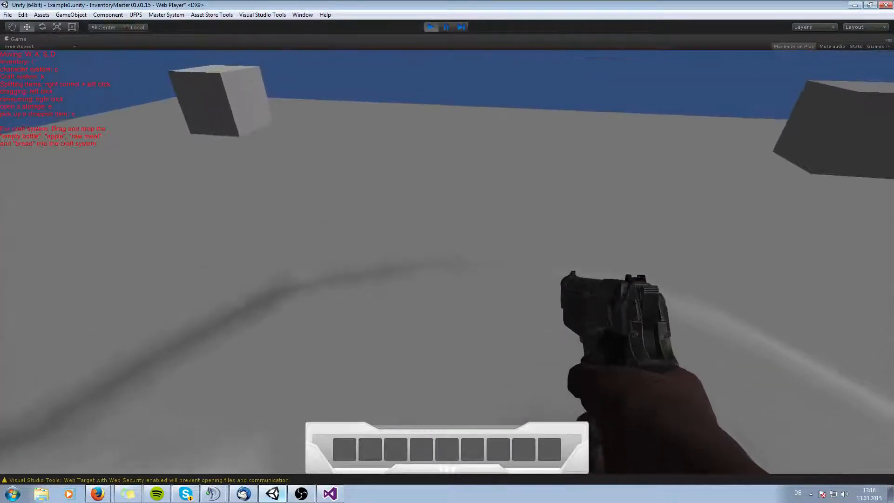
Open the inventory, pause the game, and inspect the Player's vp_Player Inventory item records.
key("i")
mouse_move(372, 228)
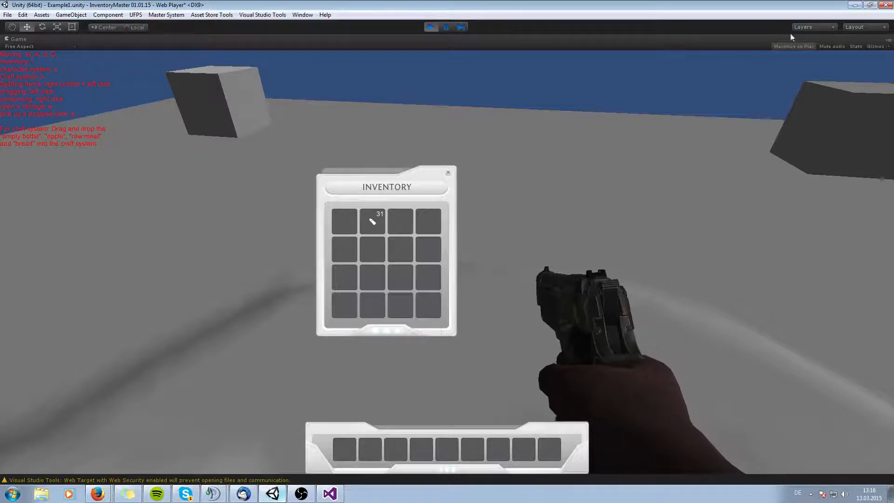
left_click(445, 27)
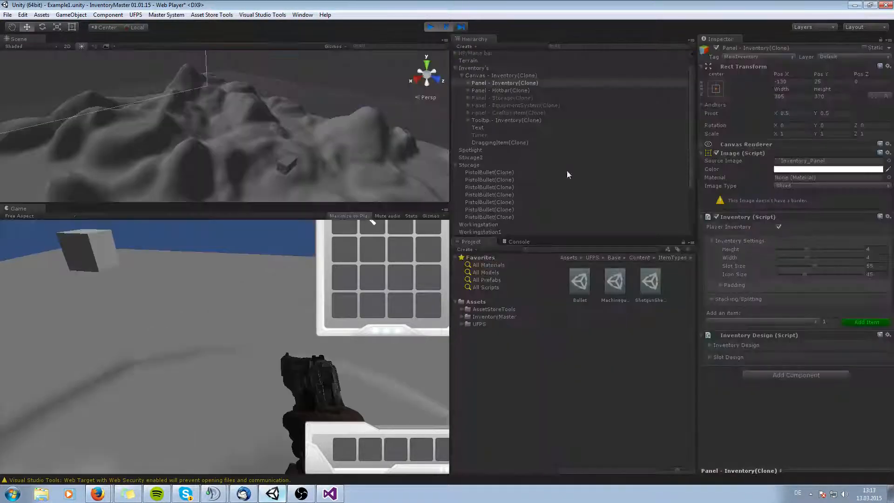
scroll(528, 191, "down", 3)
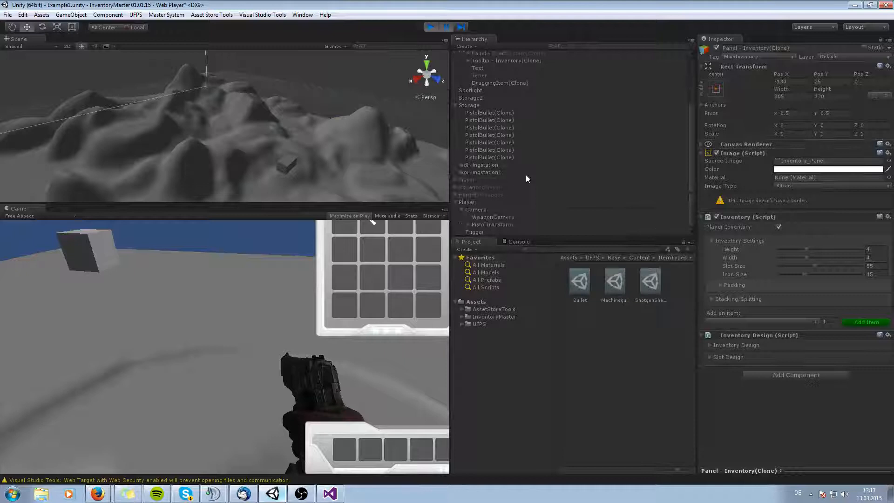
left_click(474, 203)
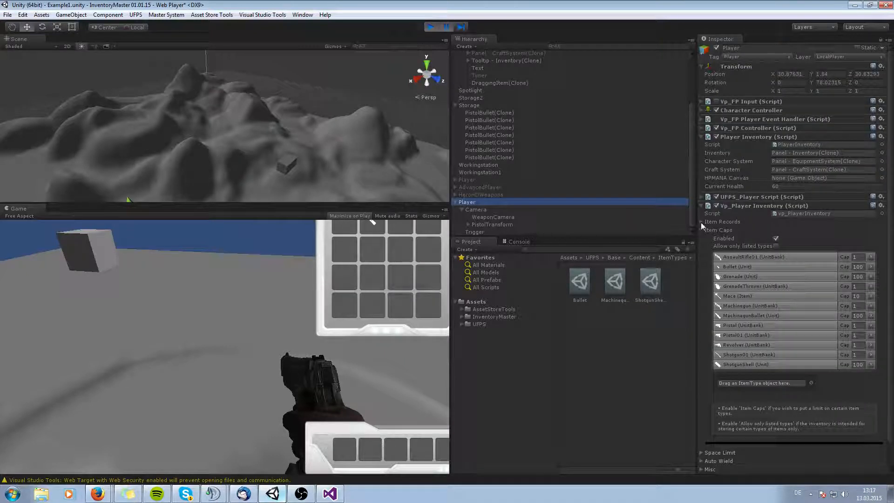
left_click(701, 222)
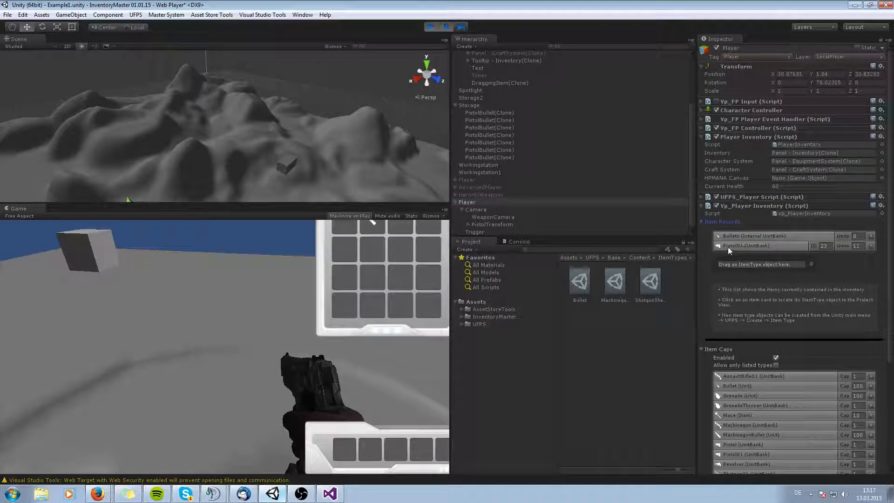
Resume the game and move the bullet stack into the first hotbar slot.
left_click(83, 342)
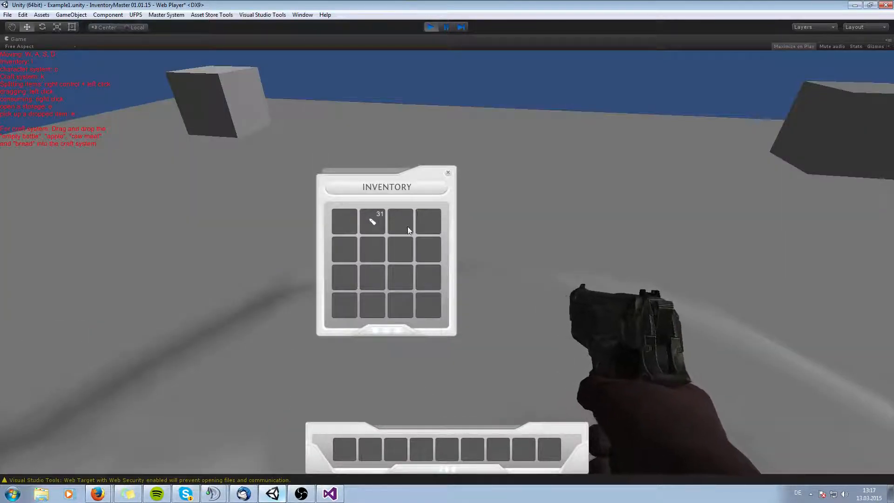
left_click_drag(373, 221, 343, 451)
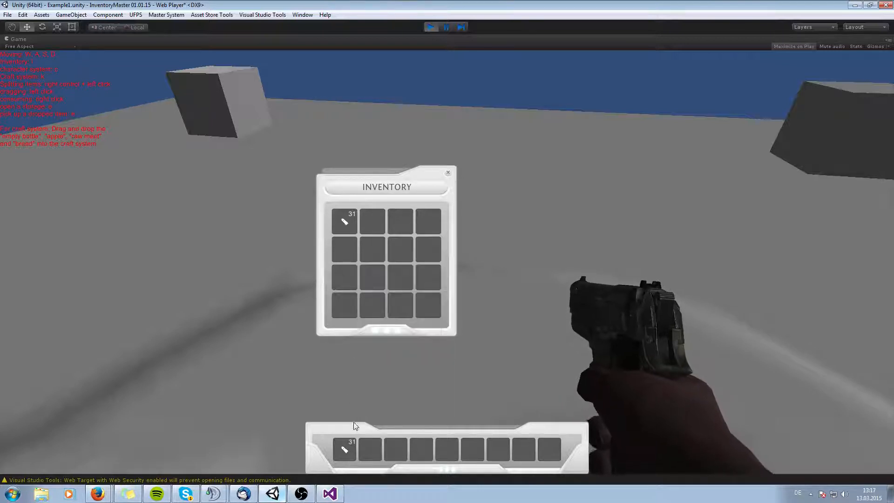
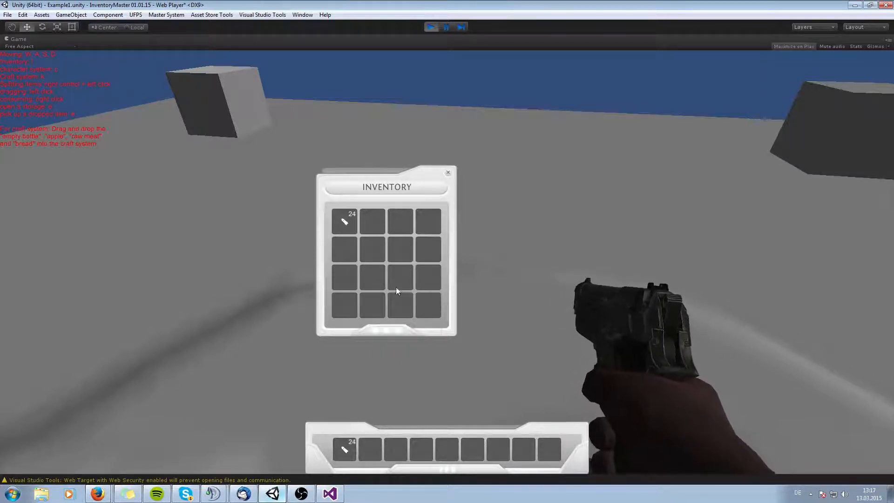
Close the inventory window and return to the game view.
left_click(444, 174)
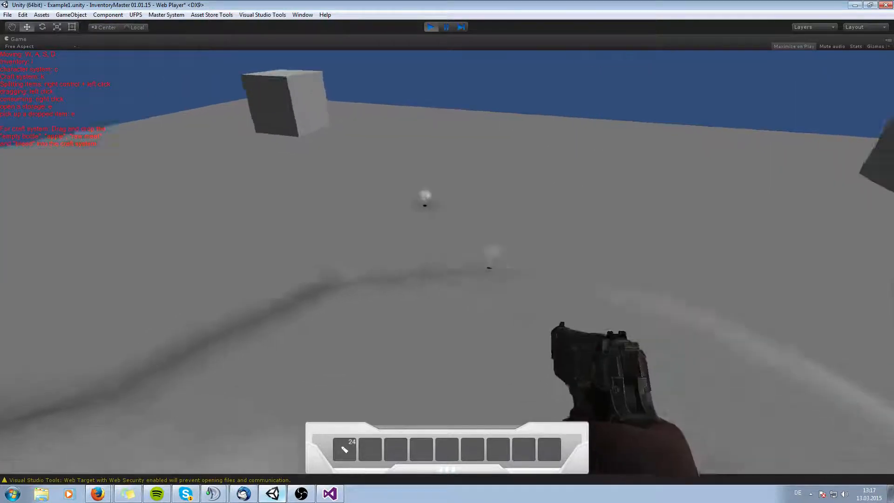
key("i")
key("i")
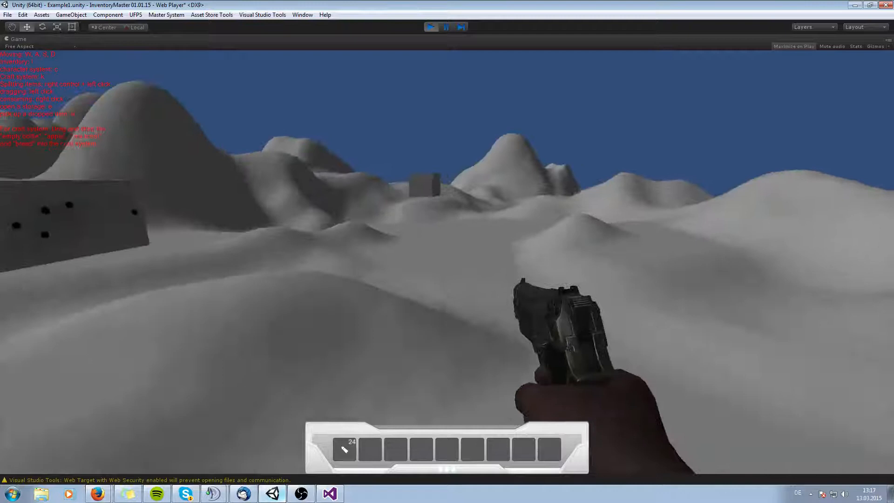
Fire the pistol at the box and walk around the terrain.
left_click(446, 251)
left_click(447, 251)
left_click(446, 252)
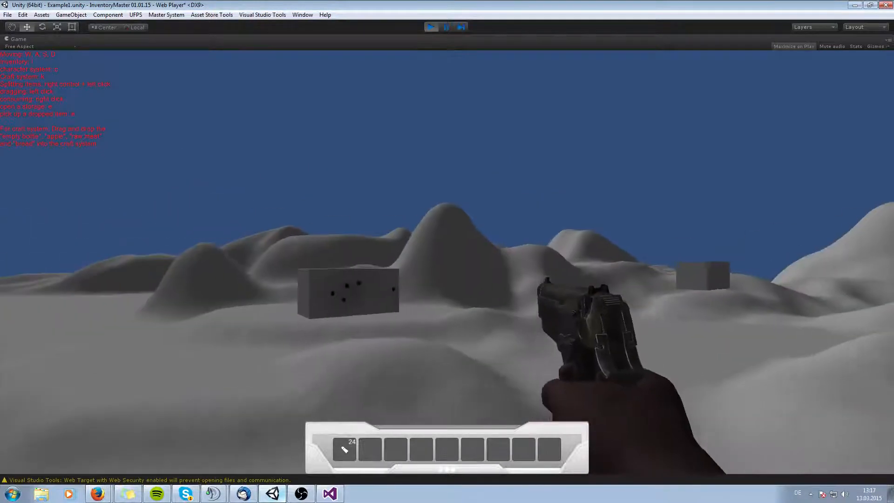
key("w")
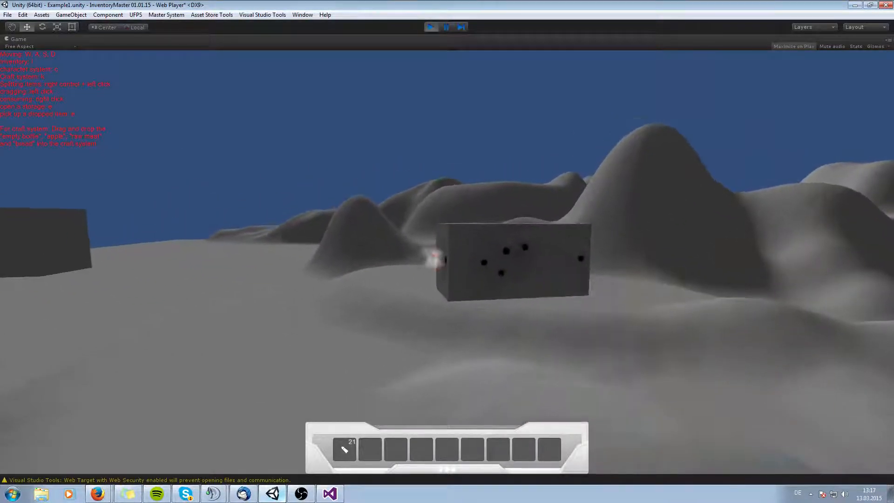
key("s")
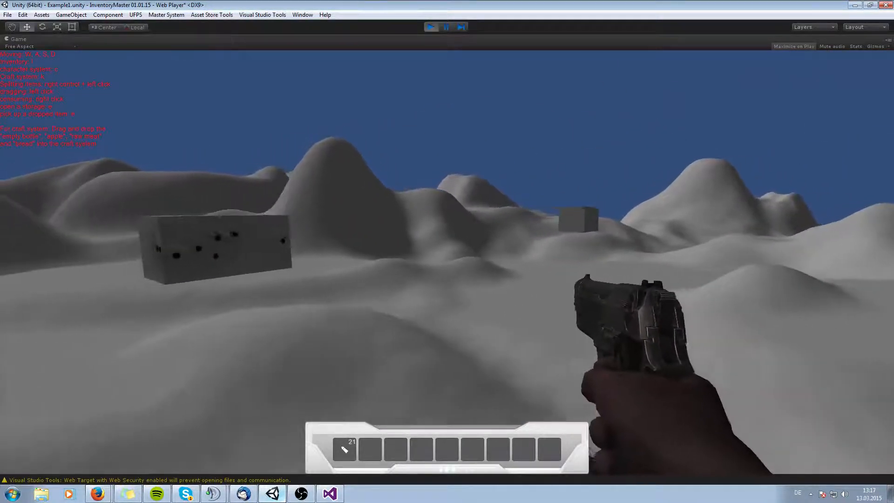
key("w")
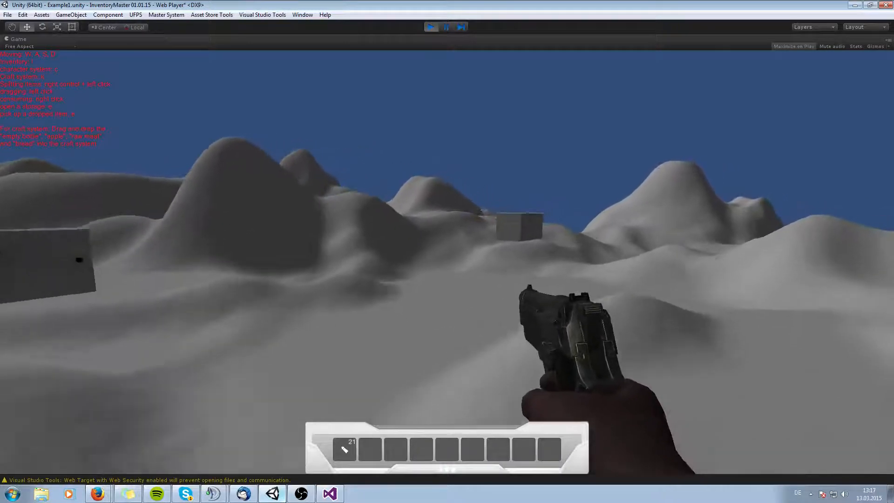
key("w")
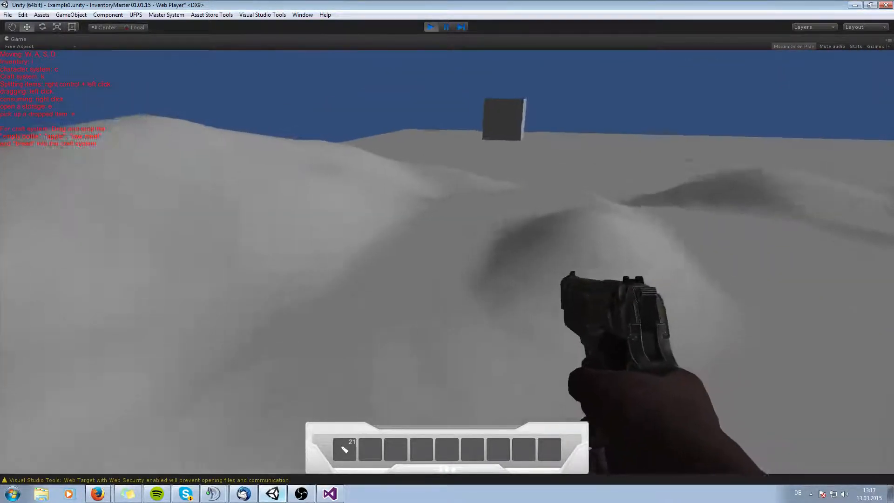
key("w")
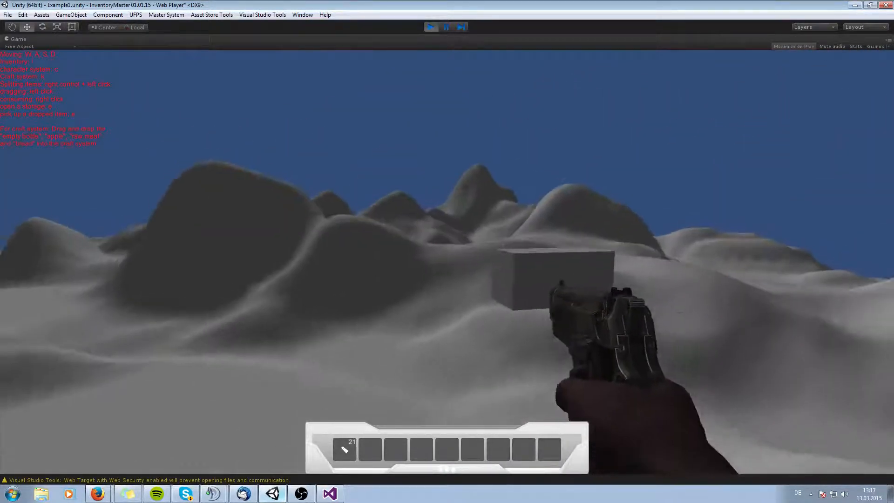
key("w")
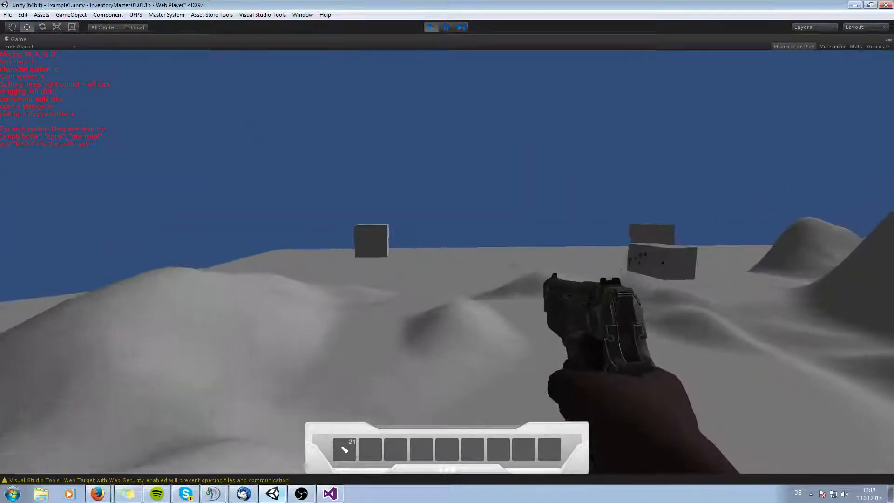
key("w")
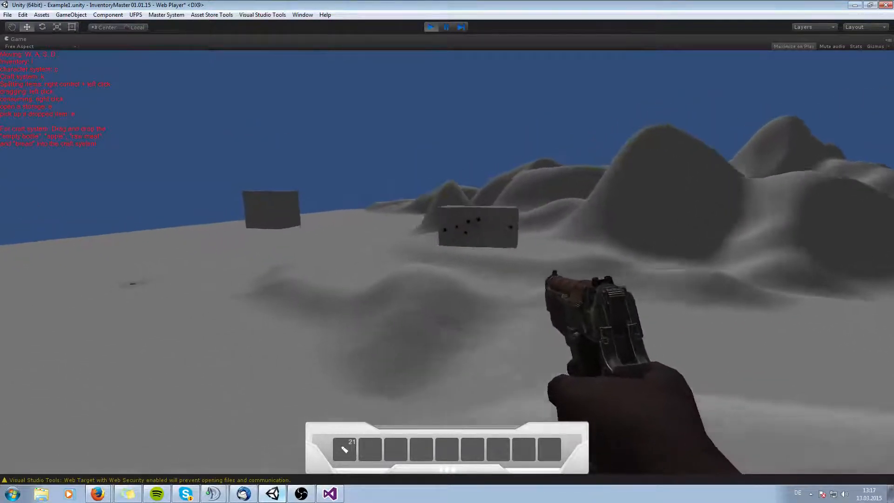
key("w")
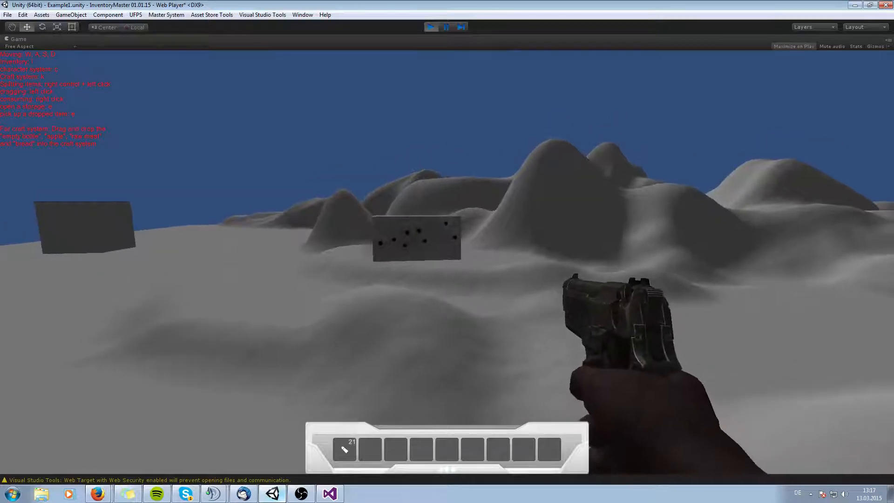
Stop play mode and dock the IM_Manager window above the Game view.
left_click(425, 27)
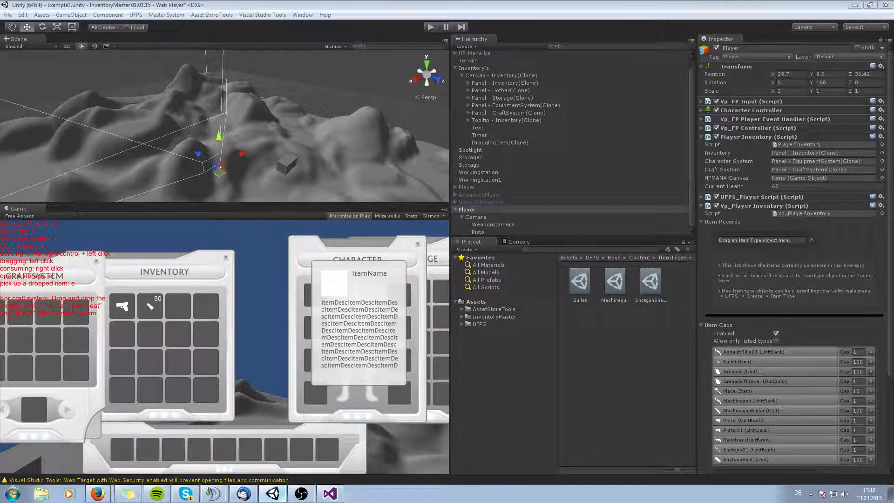
left_click_drag(150, 73, 371, 69)
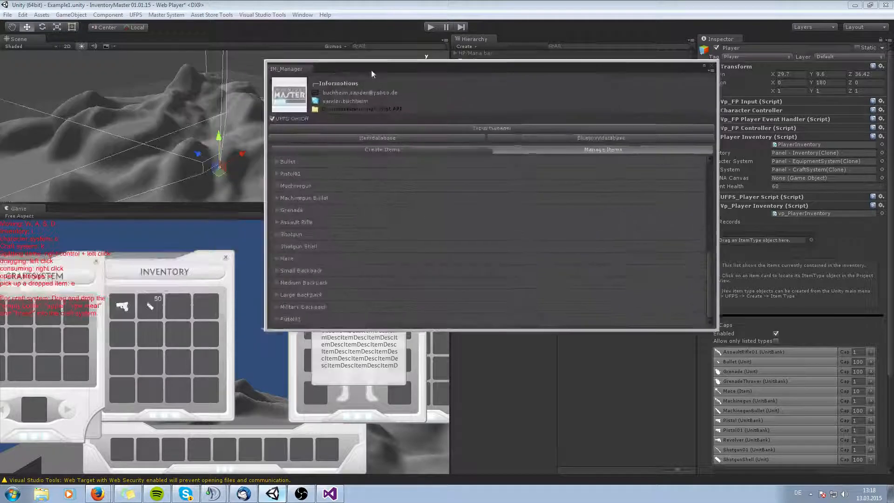
left_click_drag(289, 68, 115, 46)
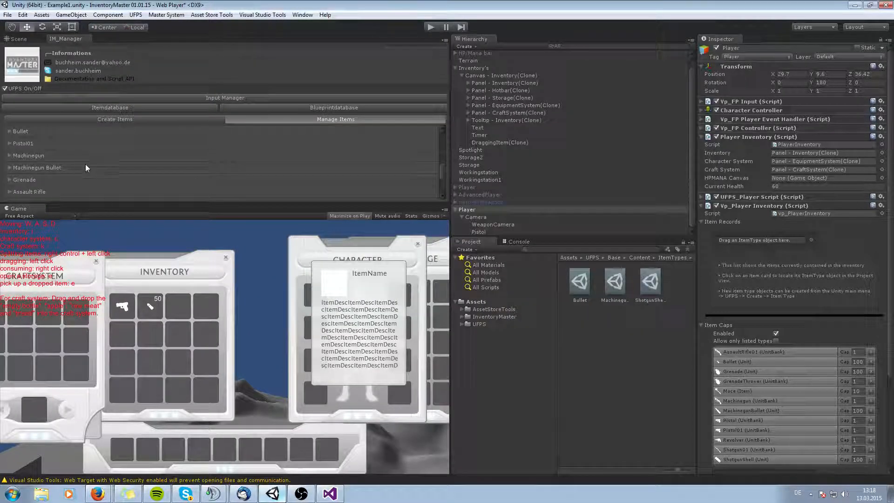
left_click_drag(102, 202, 118, 325)
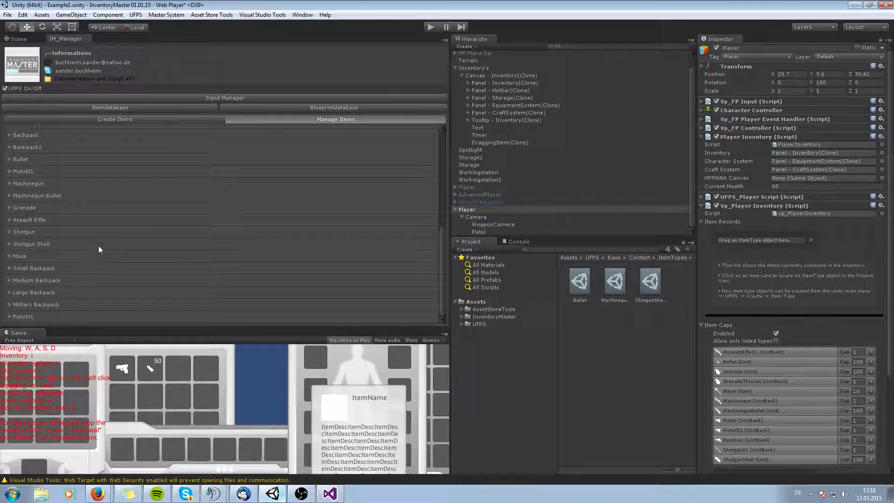
Inspect the Assault Rifle item's settings in the IM_Manager Manage Items list.
scroll(106, 222, "up", 5)
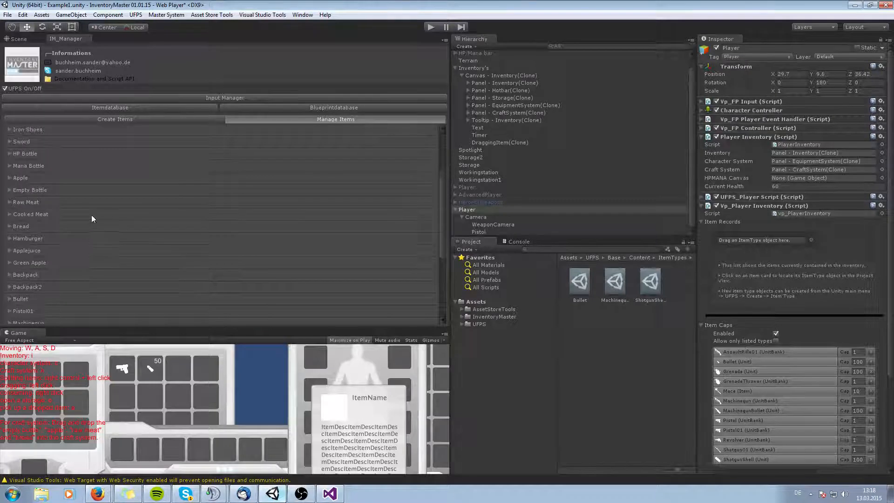
scroll(108, 228, "down", 4)
scroll(124, 244, "down", 2)
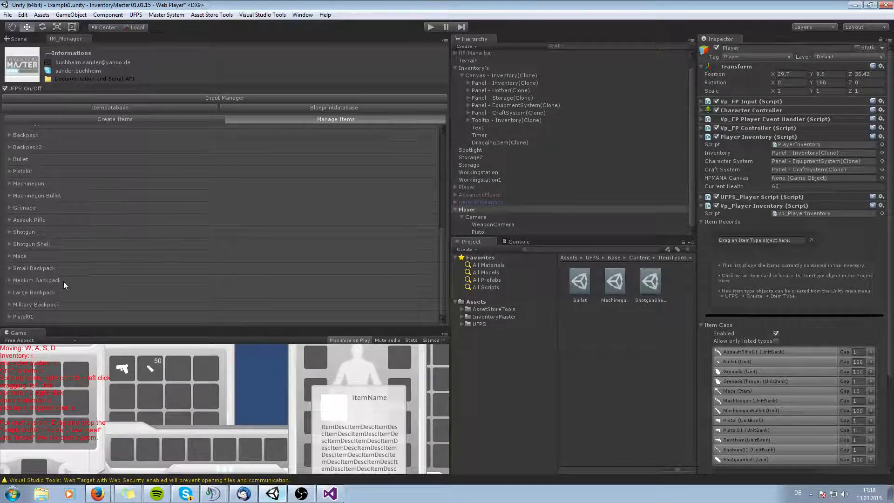
left_click(10, 220)
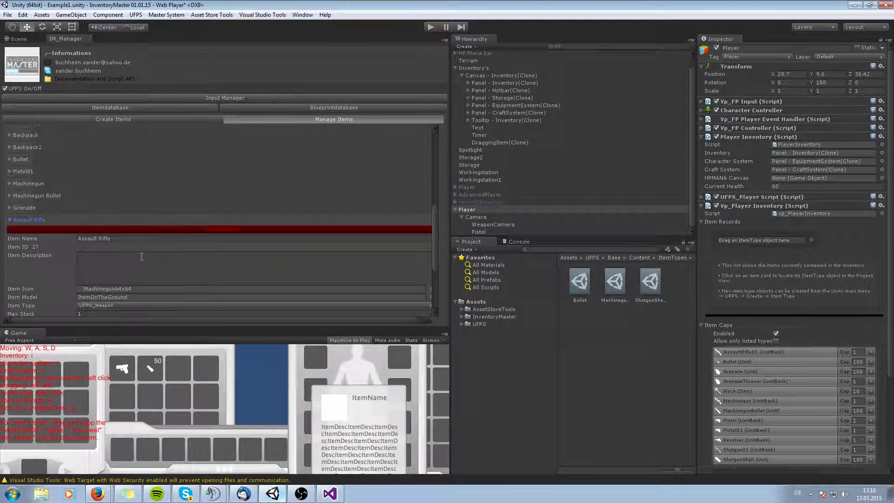
scroll(141, 253, "down", 1)
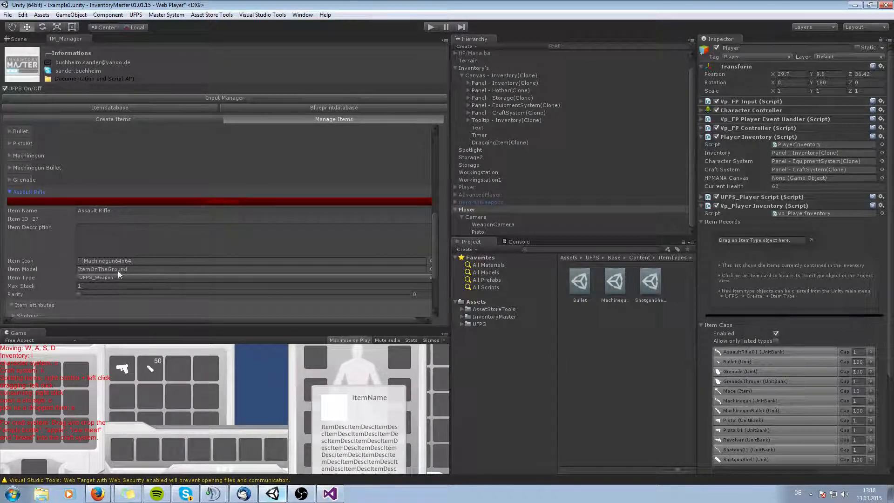
scroll(163, 265, "down", 1)
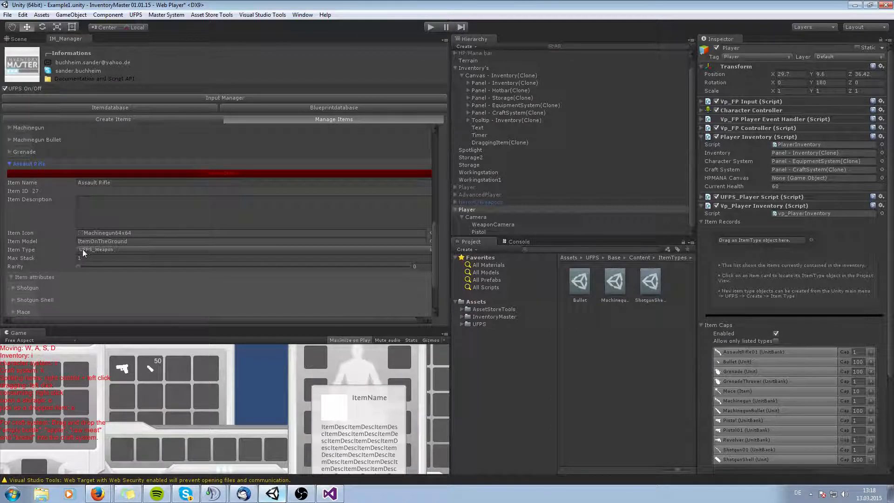
left_click(9, 164)
Close the IM_Manager tab and reopen IM - Manager from the Master System menu.
left_click_drag(64, 42, 1, 51)
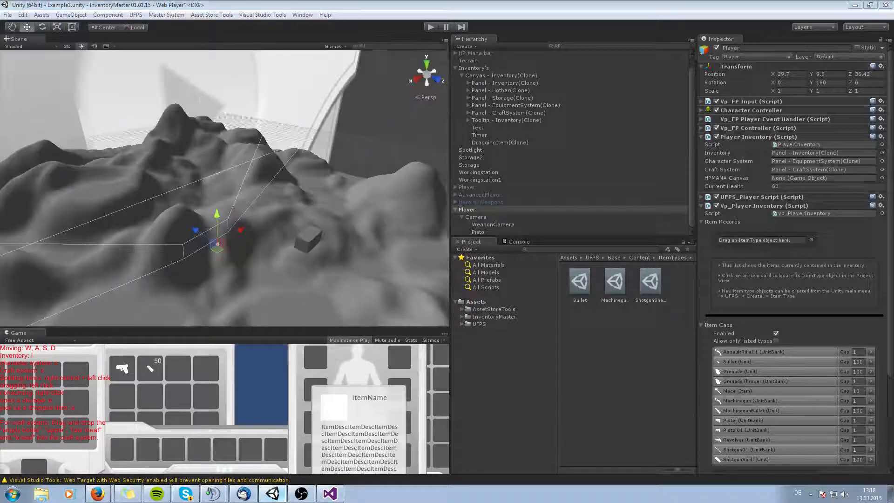
left_click(159, 16)
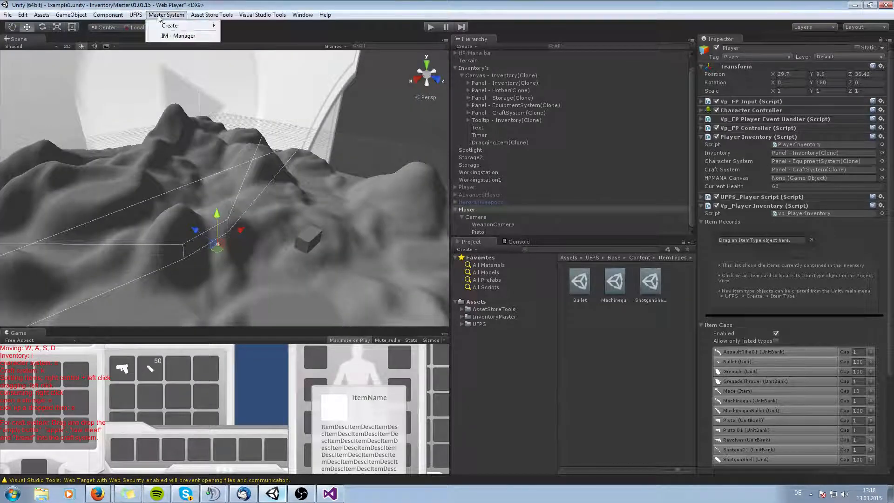
left_click(159, 36)
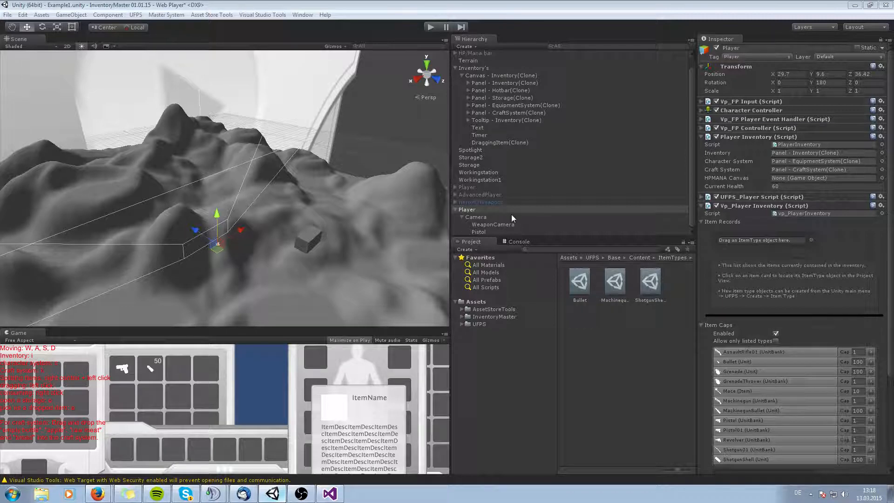
Create an empty GameObject under the Player's Camera and name it Assault Rifle.
left_click(500, 231)
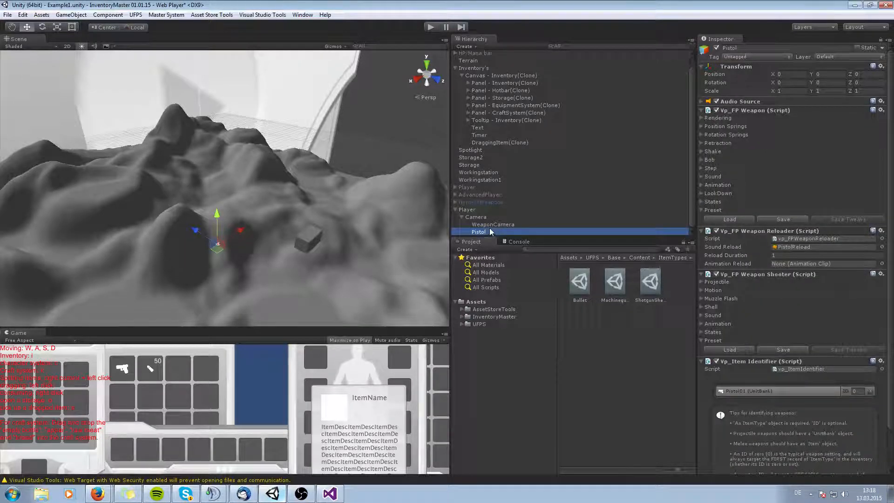
right_click(489, 232)
left_click(535, 313)
left_click_drag(501, 231, 503, 226)
left_click(487, 224)
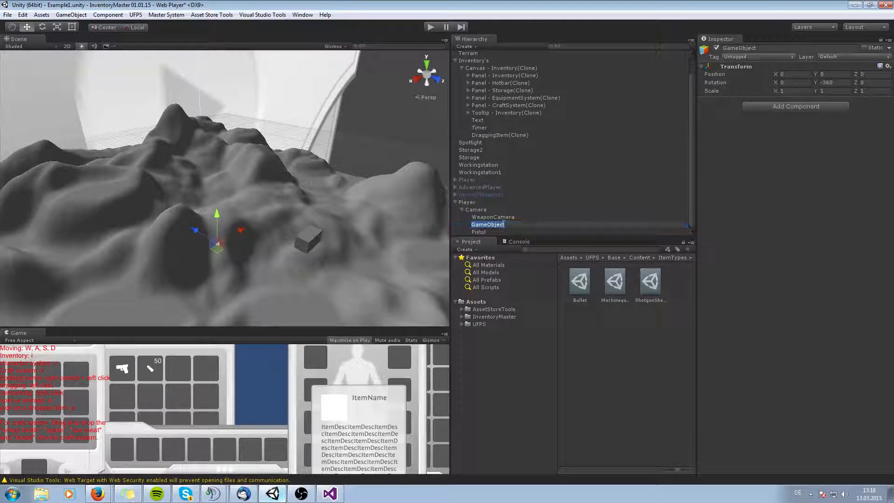
type("Aus")
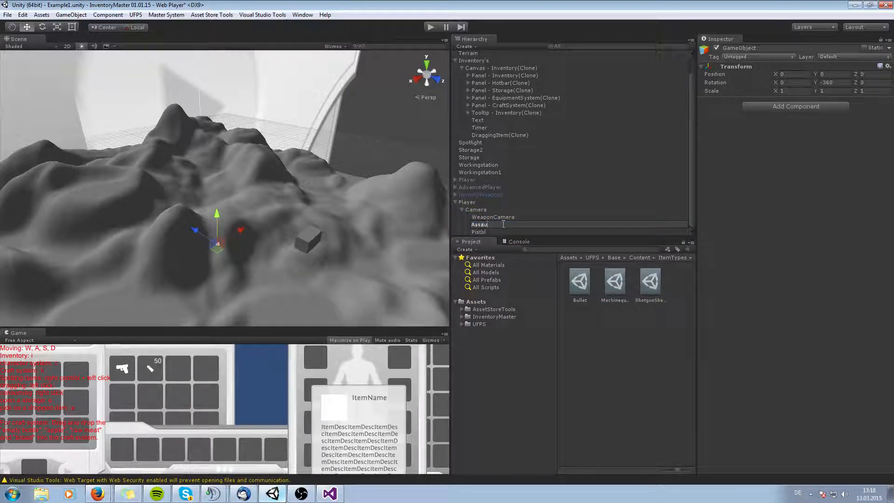
type("le")
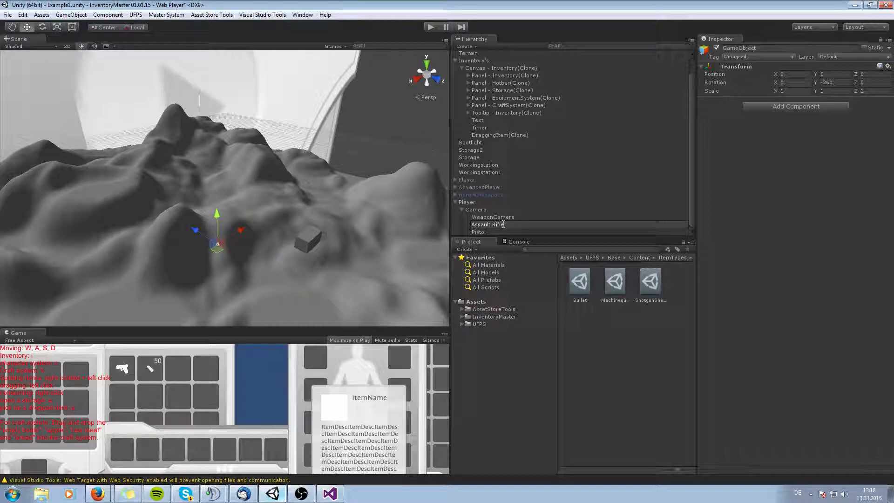
Add a vp_FP Weapon Reloader component to the Assault Rifle object.
left_click(495, 211)
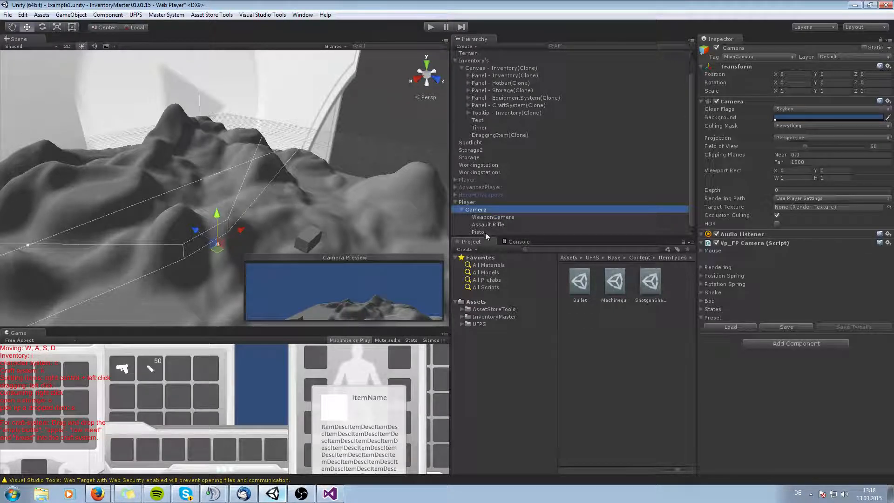
left_click(485, 231)
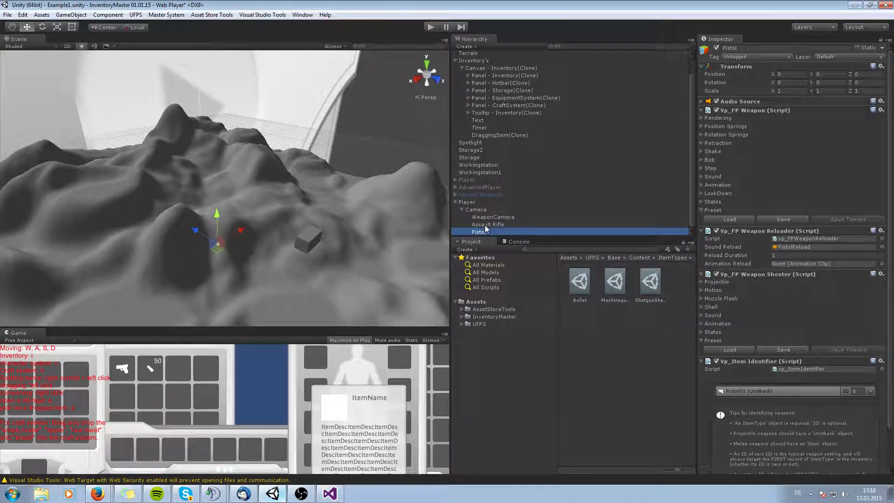
left_click(488, 224)
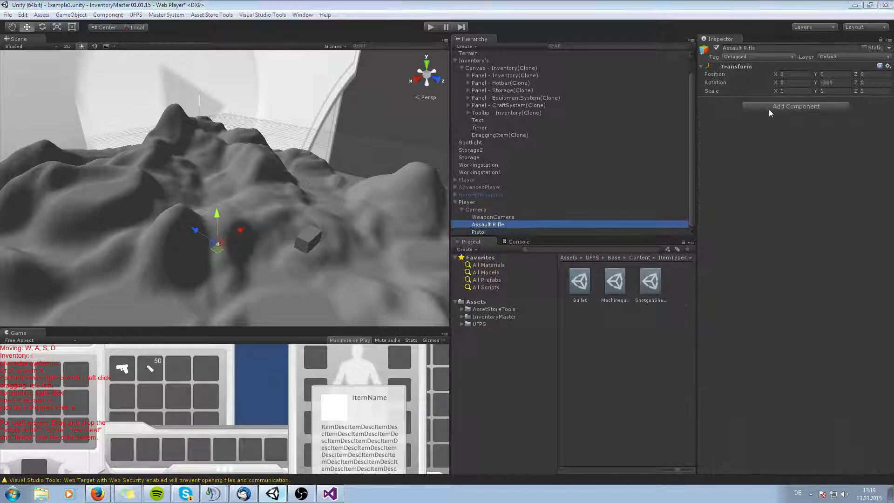
left_click(777, 110)
type("We")
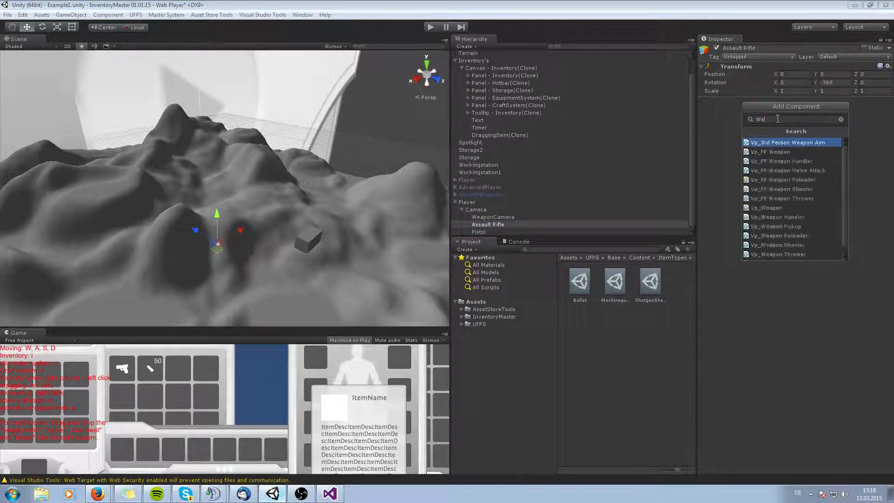
key("BackSpace")
key("BackSpace")
type("reloa")
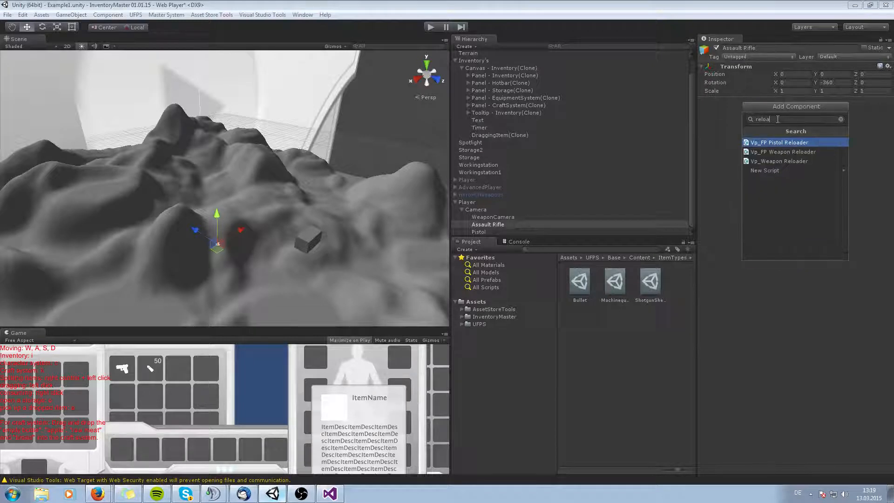
left_click(800, 151)
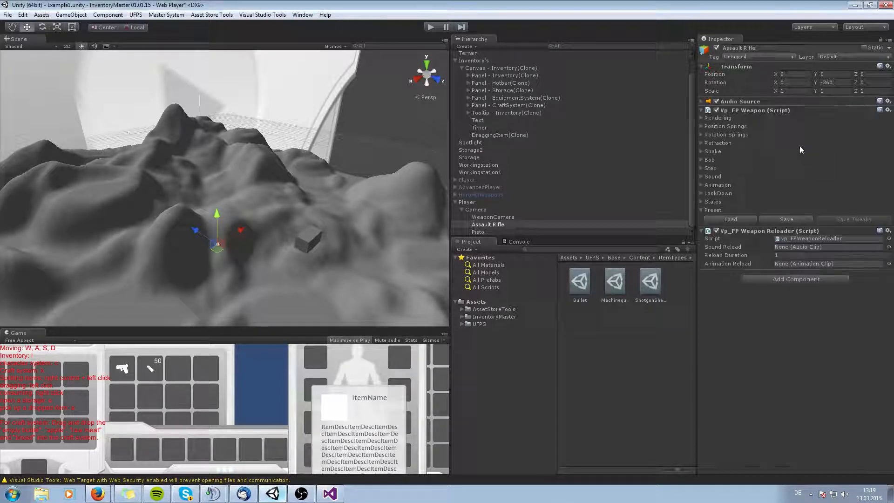
Add a vp_Item Identifier component to the Assault Rifle object.
left_click(782, 281)
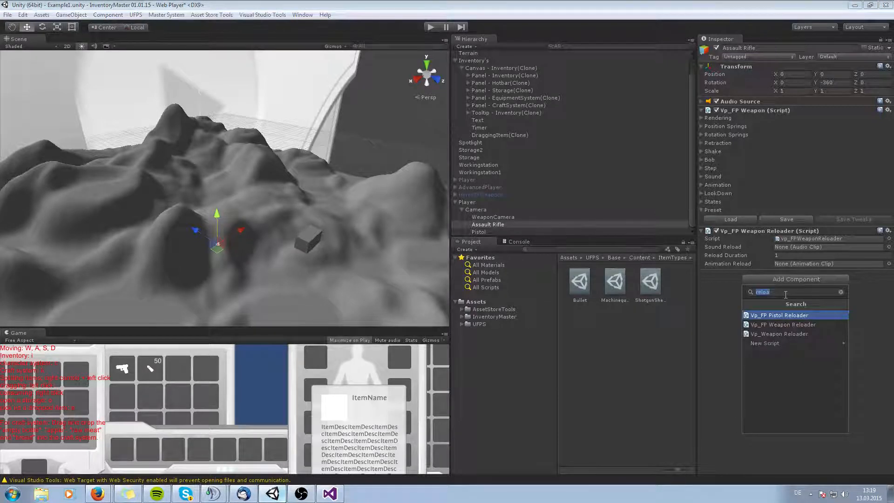
type("item")
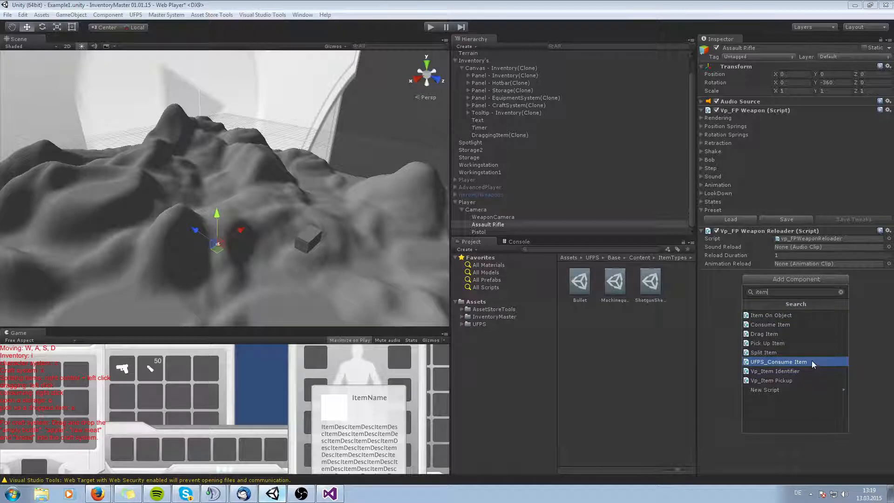
type("i")
key("Return")
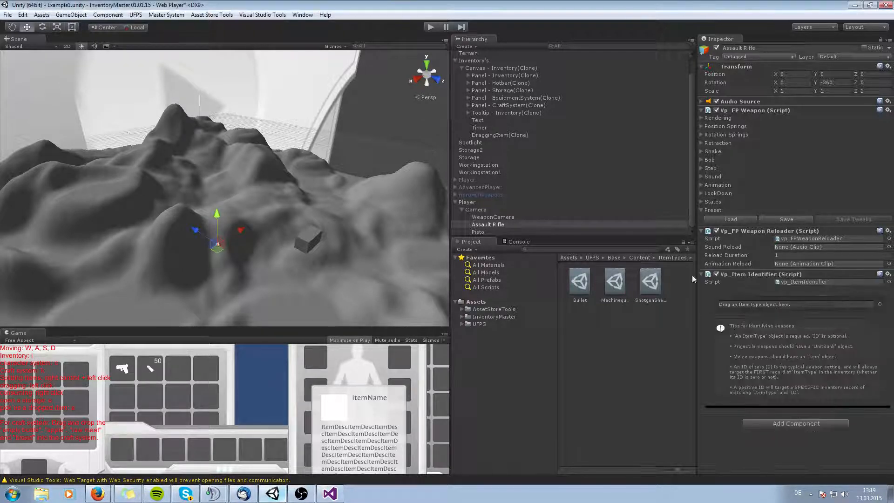
Review the Pistol object's weapon components for reference.
left_click(479, 232)
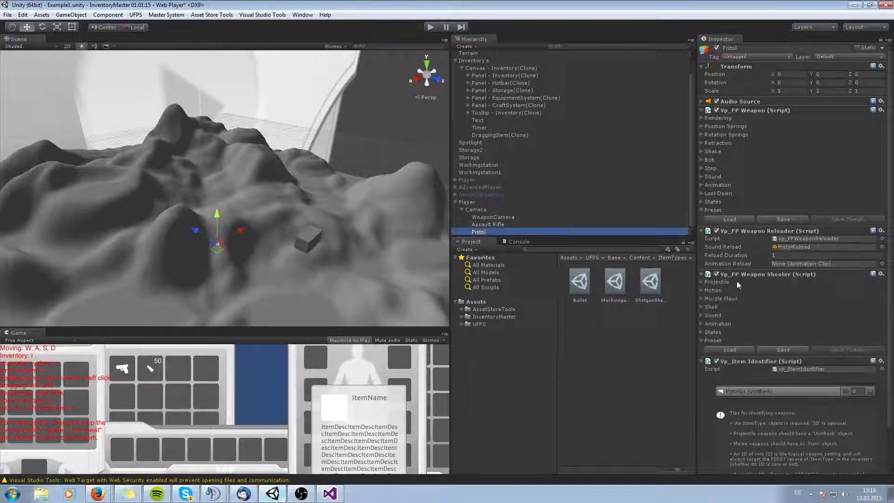
scroll(740, 284, "down", 2)
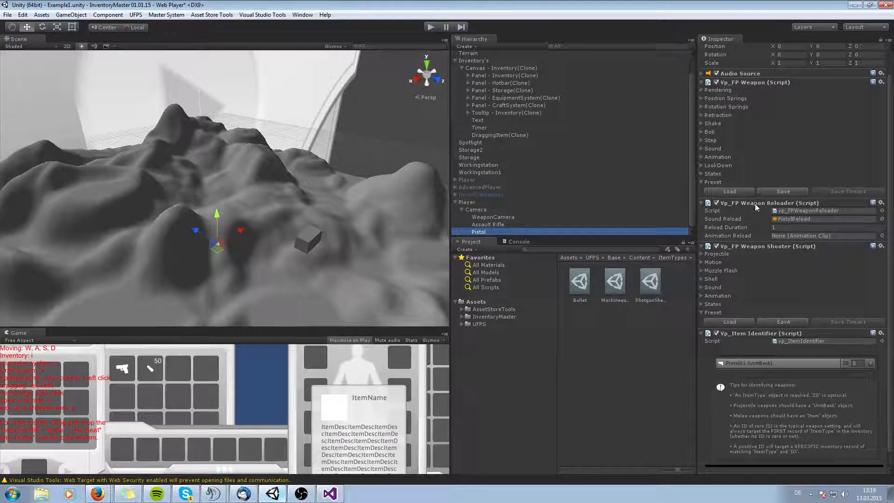
scroll(755, 205, "up", 2)
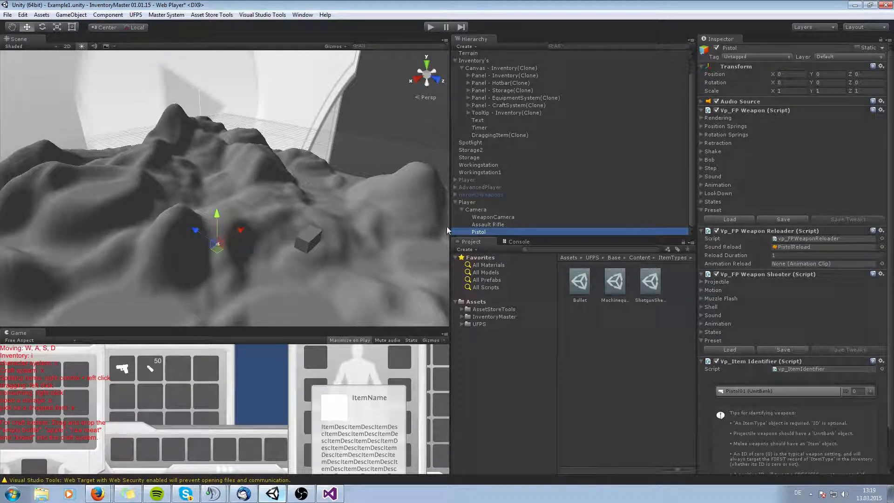
Add a vp_FP Weapon Shooter component to the Assault Rifle object.
left_click(487, 224)
left_click(781, 426)
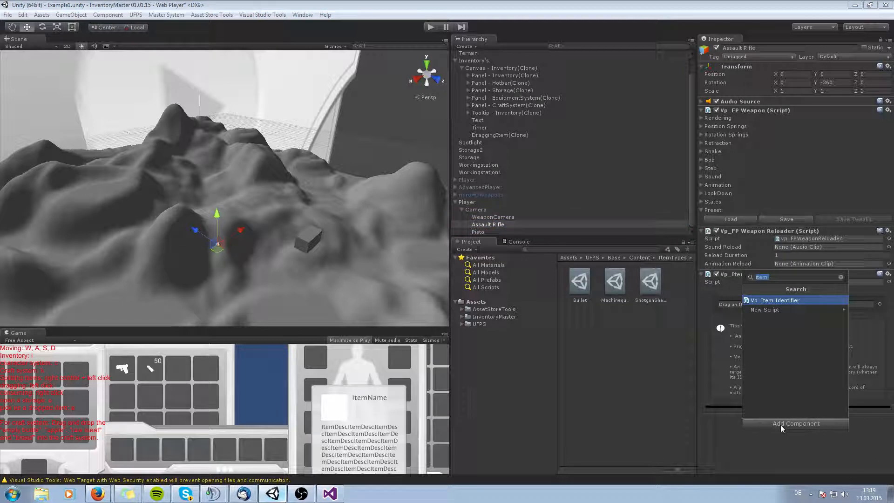
type("vp_FPW")
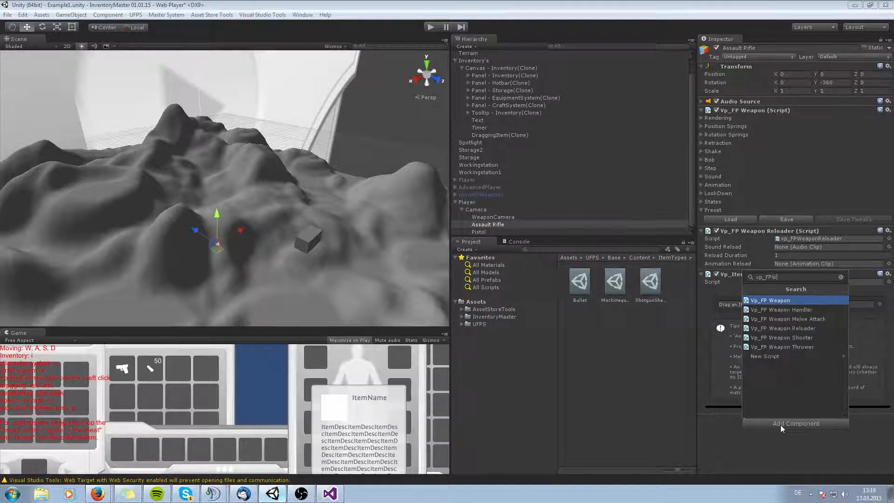
left_click(787, 338)
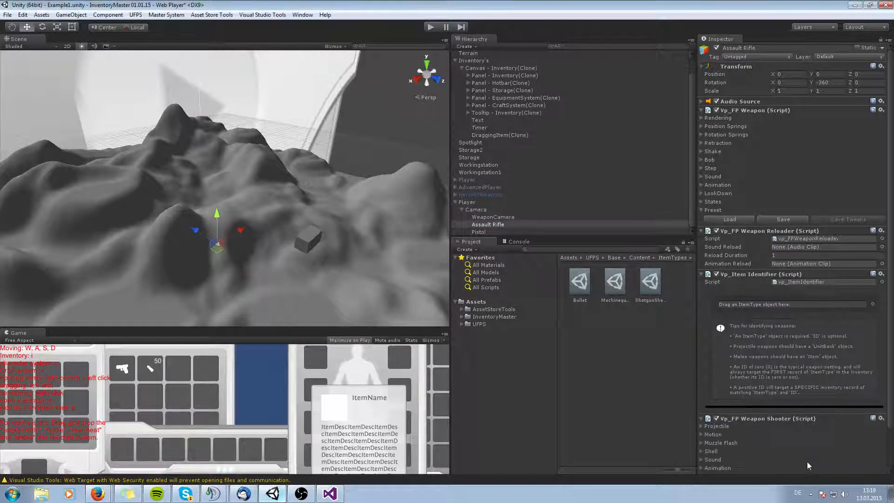
Set the Weapon Shooter's Projectile prefab to MachinegunBullet.
scroll(806, 461, "down", 3)
left_click(713, 382)
scroll(791, 368, "down", 5)
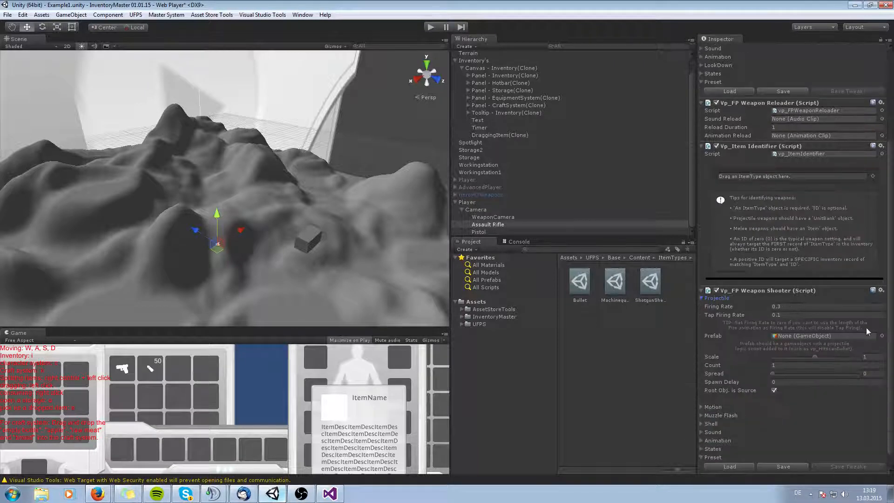
left_click(880, 336)
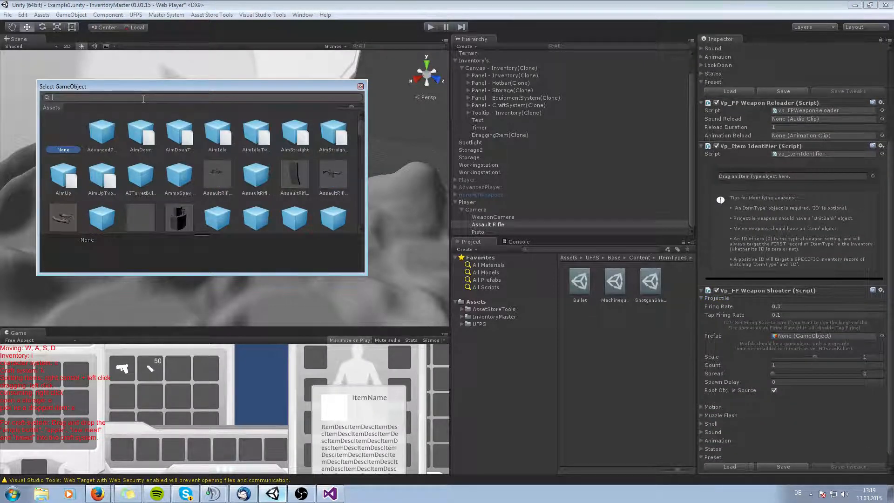
type("p")
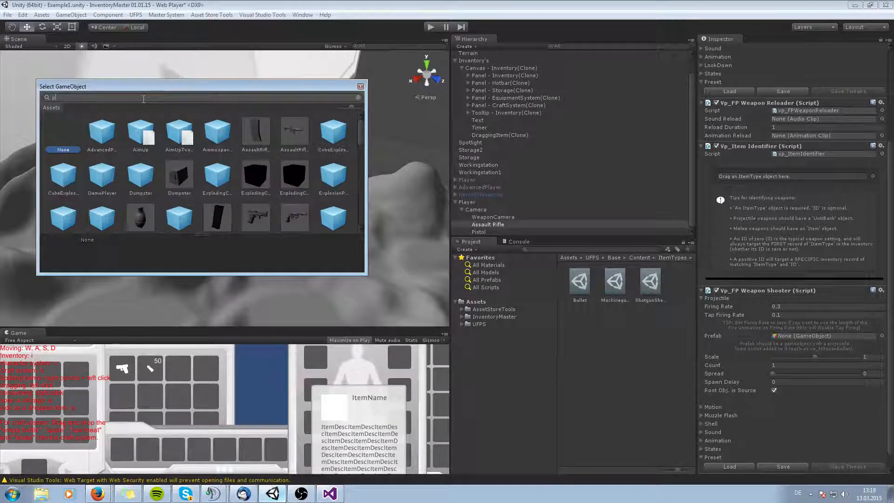
key("BackSpace")
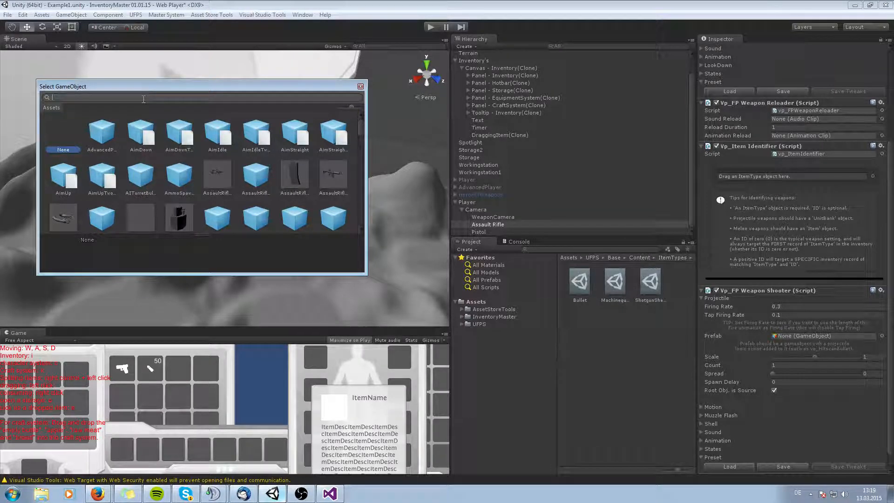
type("bullet")
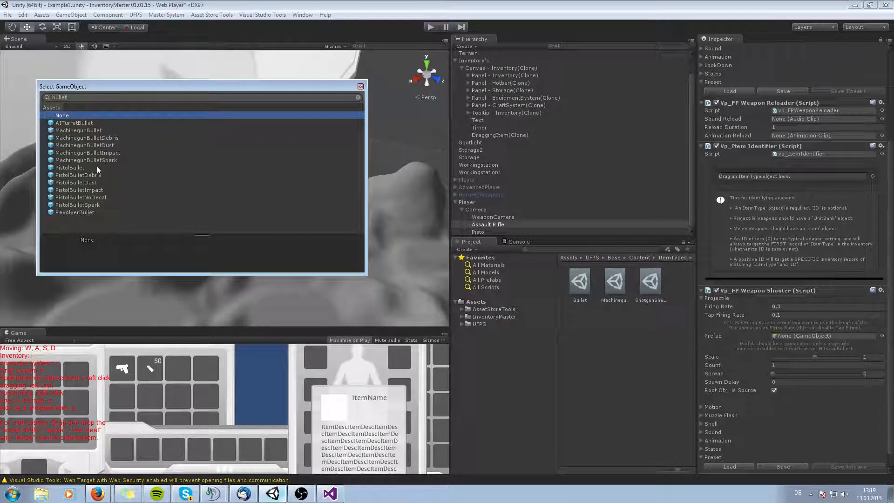
double_click(85, 130)
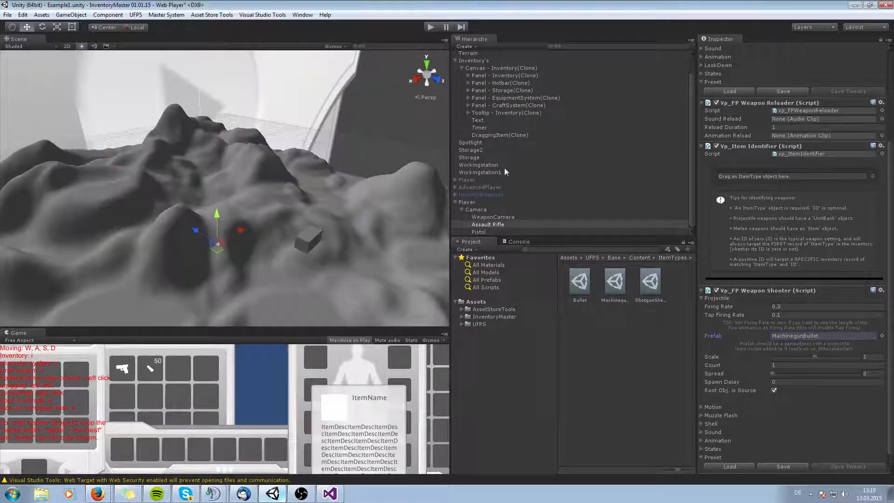
Set the Weapon Shooter's Fire sound to MachinegunFire.
left_click(702, 298)
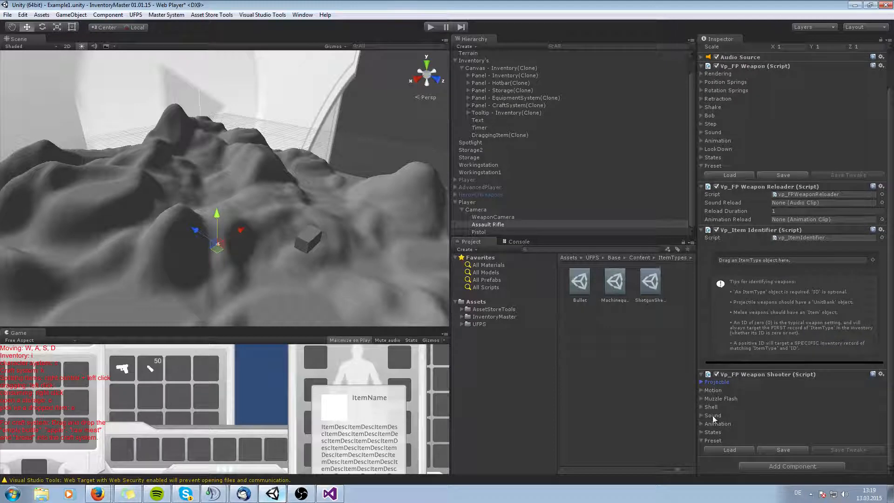
left_click(700, 417)
left_click(881, 424)
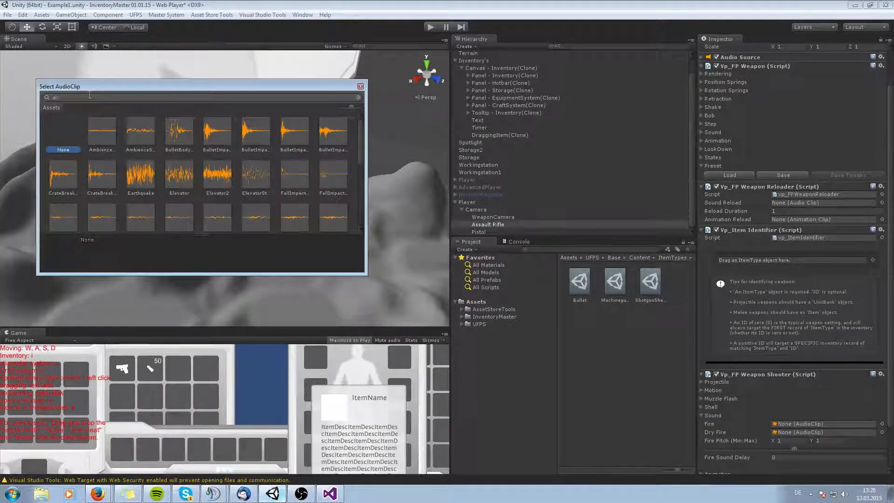
type("ass")
key("BackSpace")
key("BackSpace")
key("BackSpace")
type("mach")
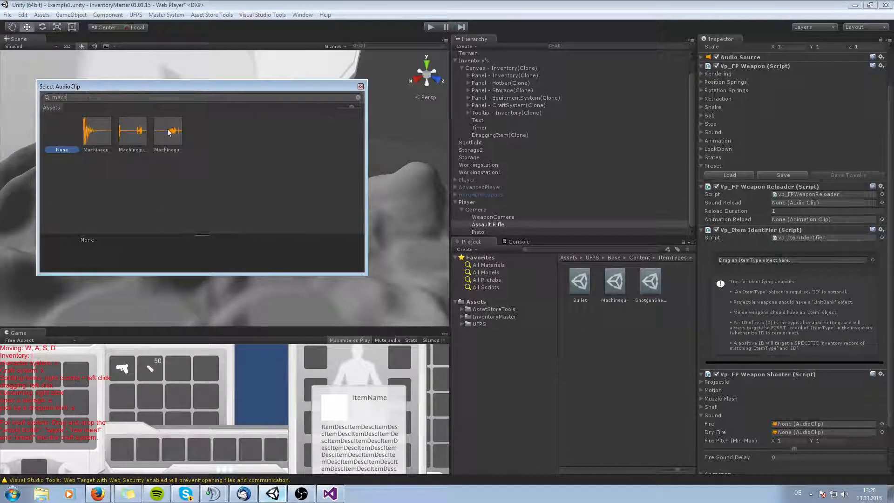
left_click(169, 132)
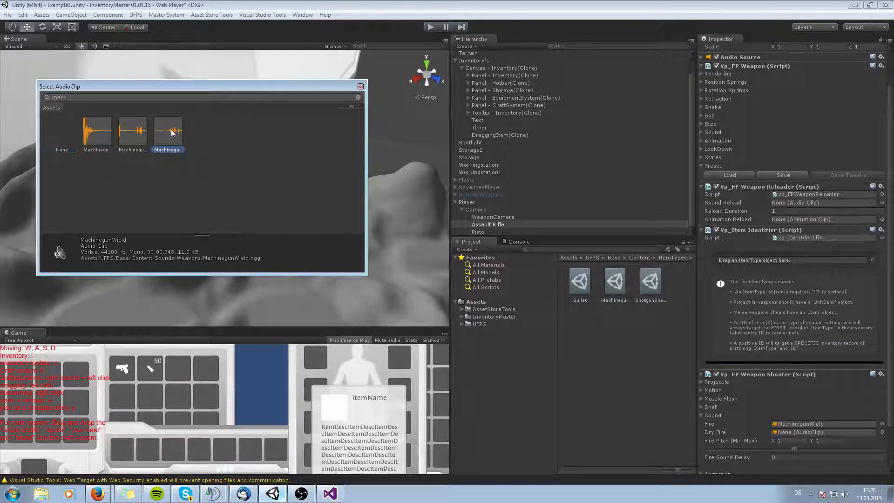
left_click(140, 137)
left_click(98, 133)
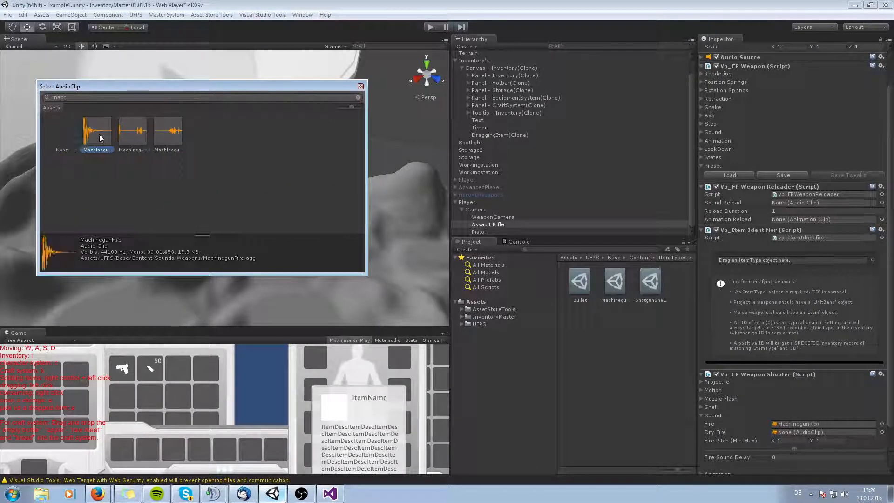
double_click(98, 134)
scroll(797, 413, "down", 2)
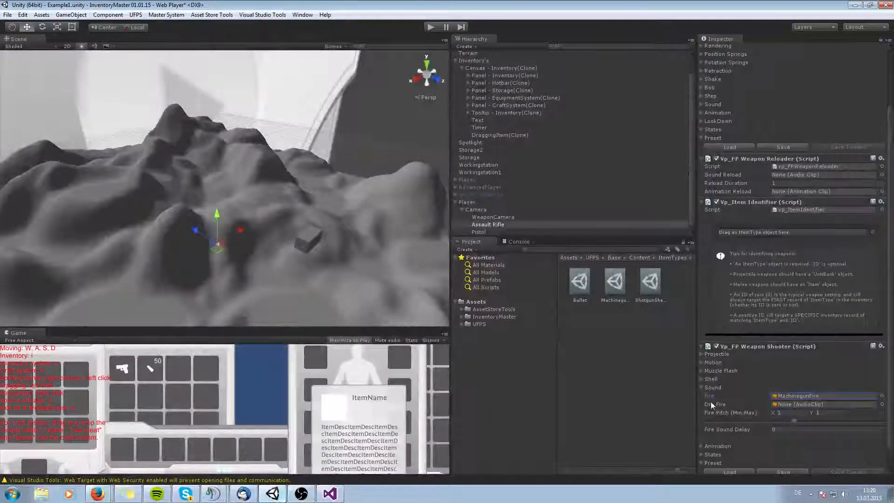
left_click(701, 387)
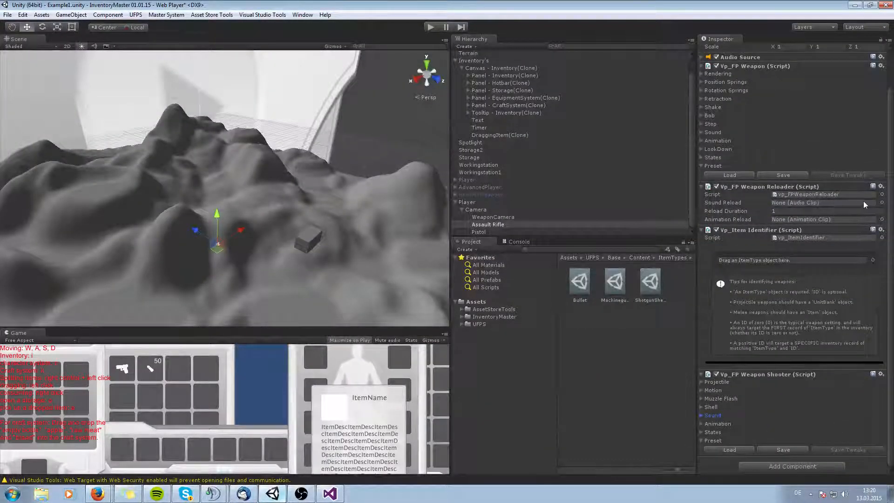
Set the Weapon Reloader's Sound Reload clip to MachinegunReload and reselect the Assault Rifle.
left_click(881, 202)
type("reload")
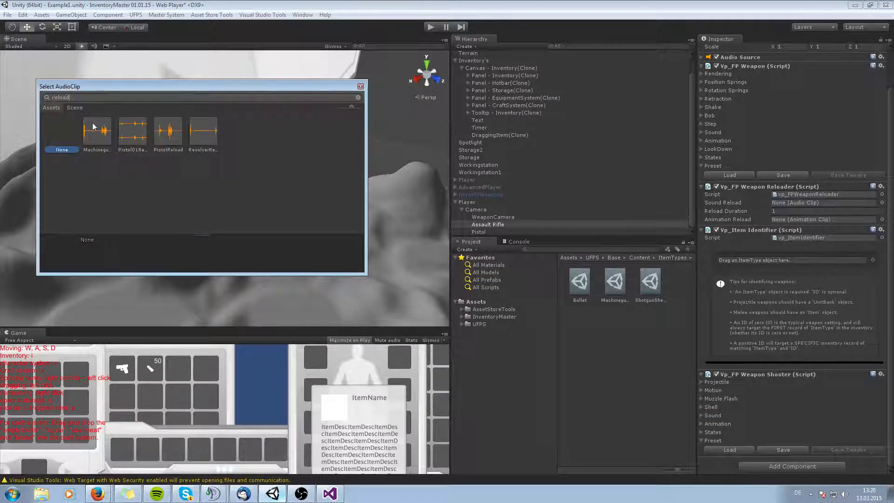
left_click(95, 130)
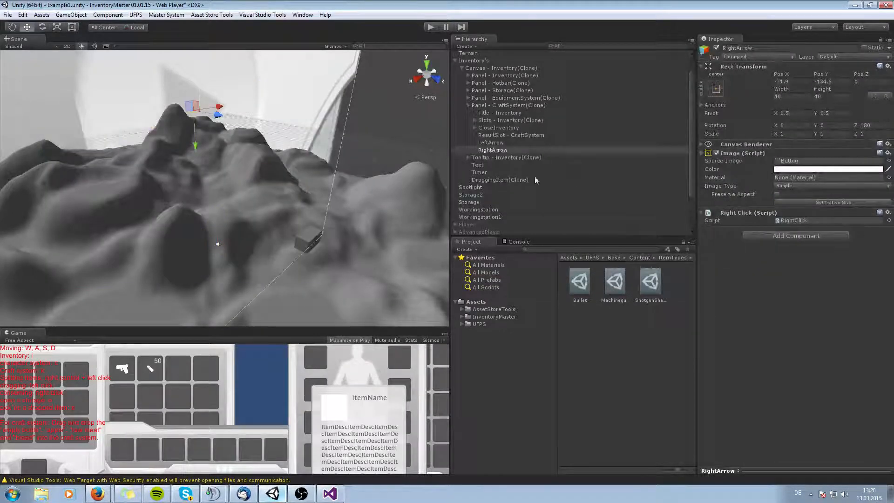
scroll(488, 225, "down", 3)
left_click(494, 225)
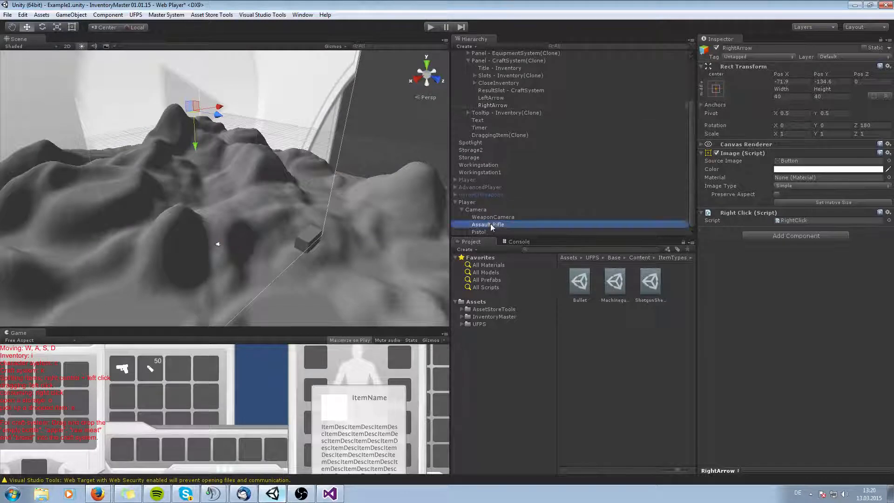
Assign the AssaultRifle01 prefab from UFPS WeaponsHD as the Assault Rifle's 1st Person Weapon.
left_click(702, 118)
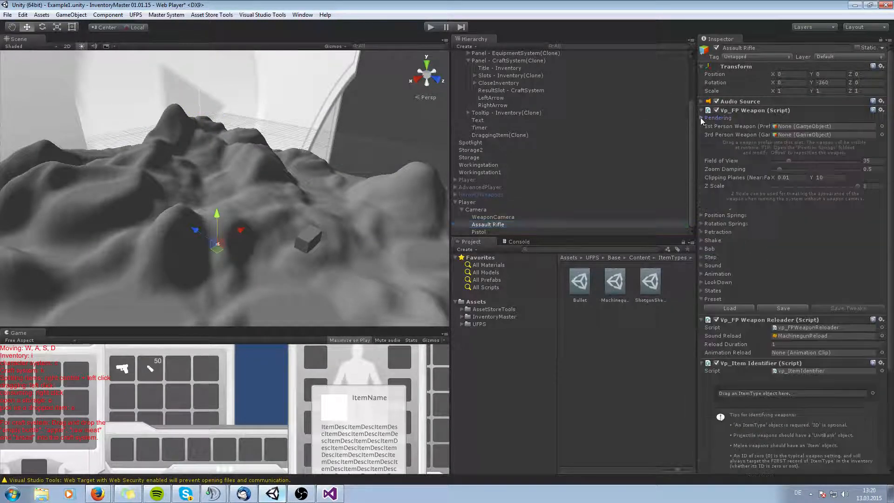
left_click(461, 324)
left_click(468, 331)
left_click(475, 338)
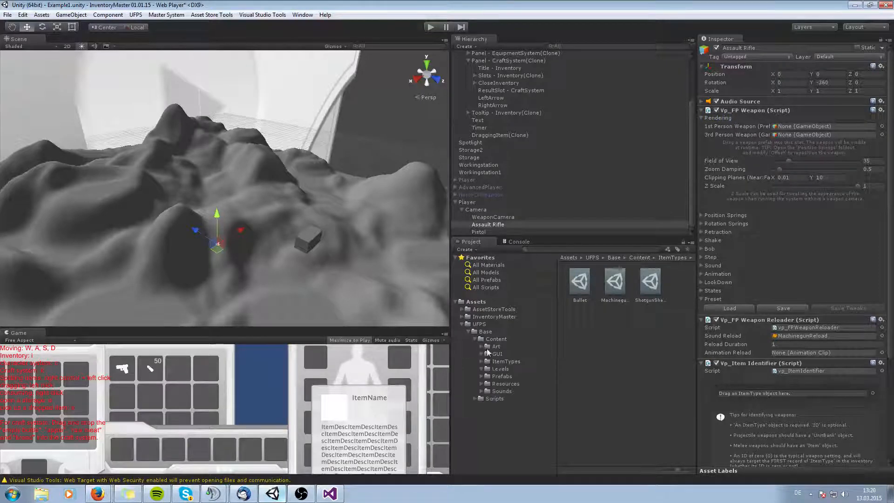
left_click(481, 376)
scroll(484, 380, "down", 1)
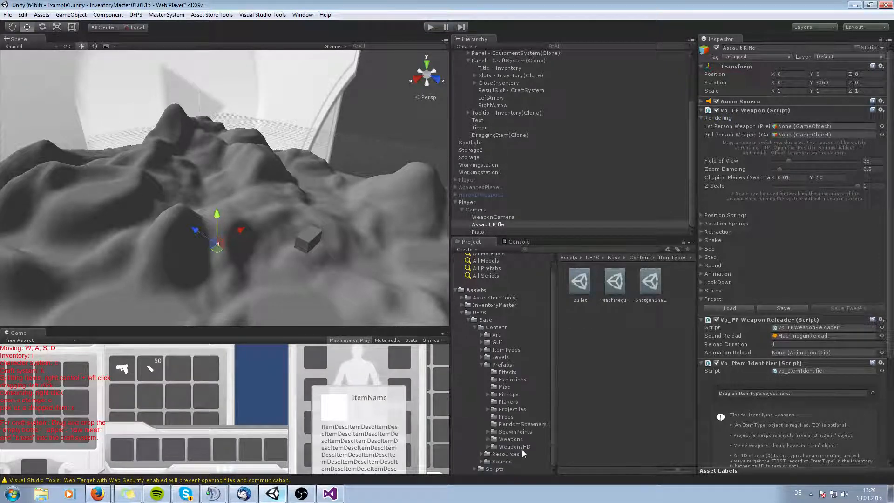
left_click(513, 446)
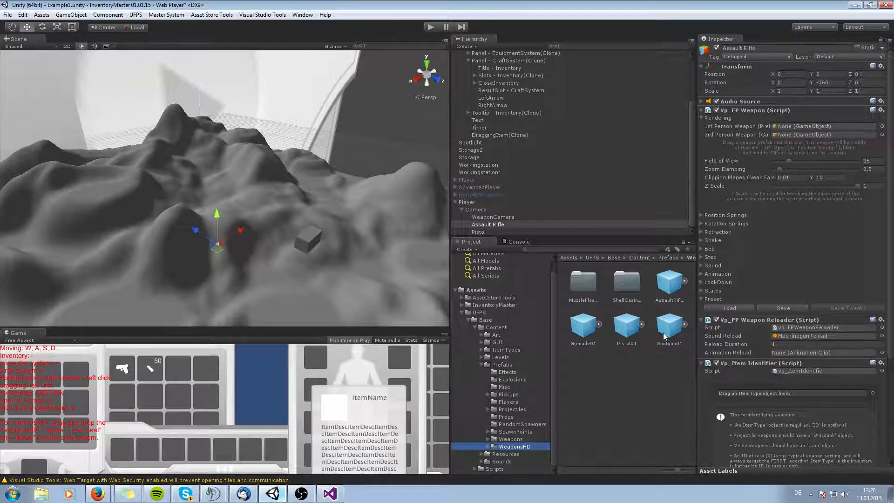
left_click_drag(670, 283, 805, 126)
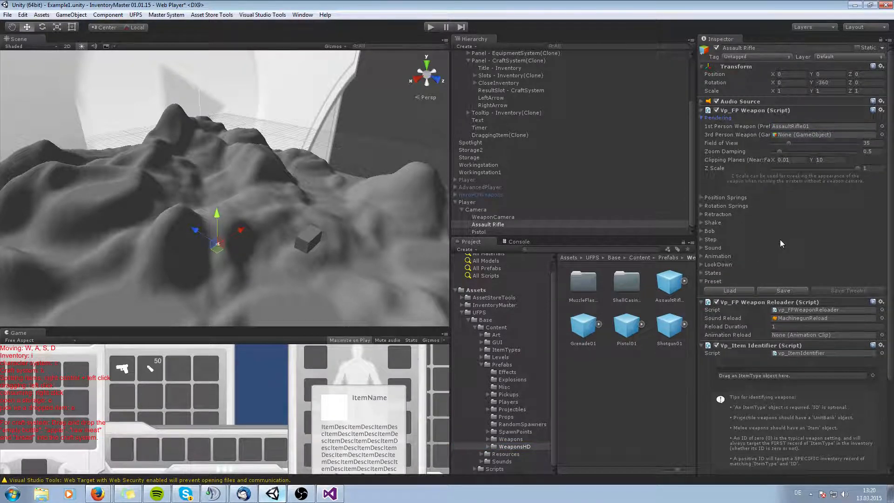
Add an Assault Rifle item to the player inventory panel Panel - Inventory(Clone).
scroll(469, 125, "up", 3)
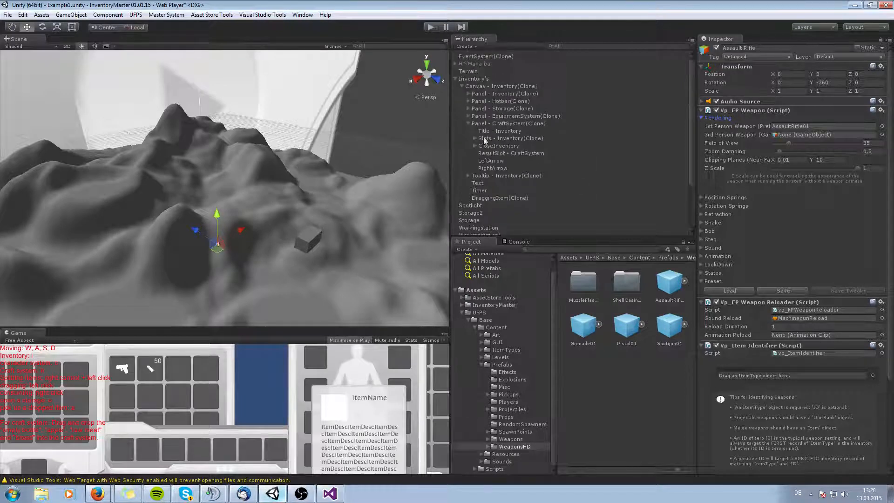
left_click(468, 124)
left_click(503, 93)
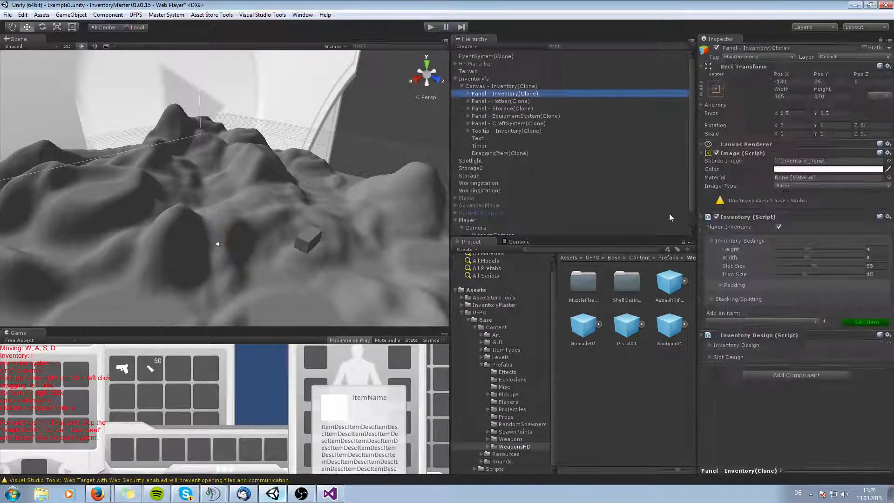
left_click(745, 321)
left_click(745, 405)
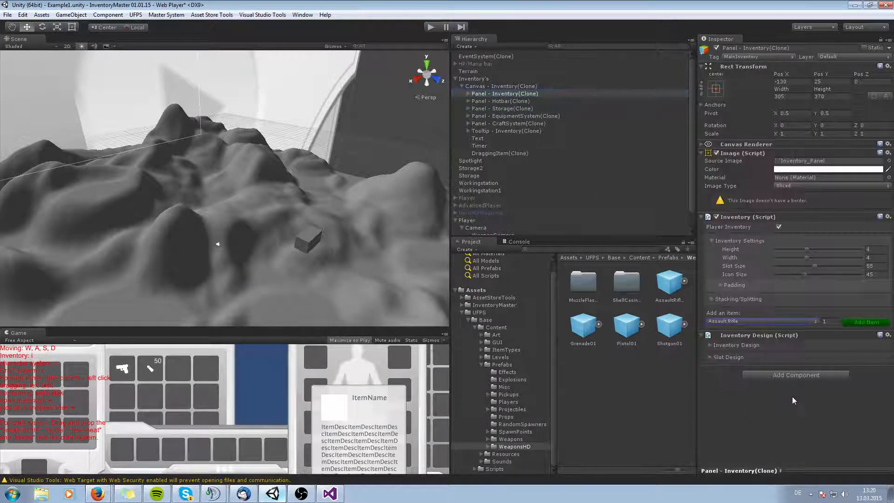
left_click(850, 327)
Enlarge the Game view and enter Play mode to test the inventory.
left_click_drag(302, 325, 305, 223)
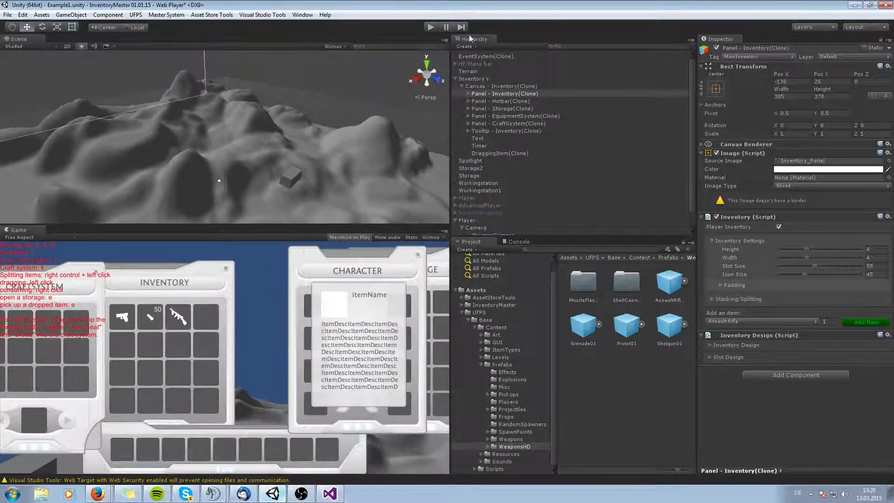
left_click(430, 26)
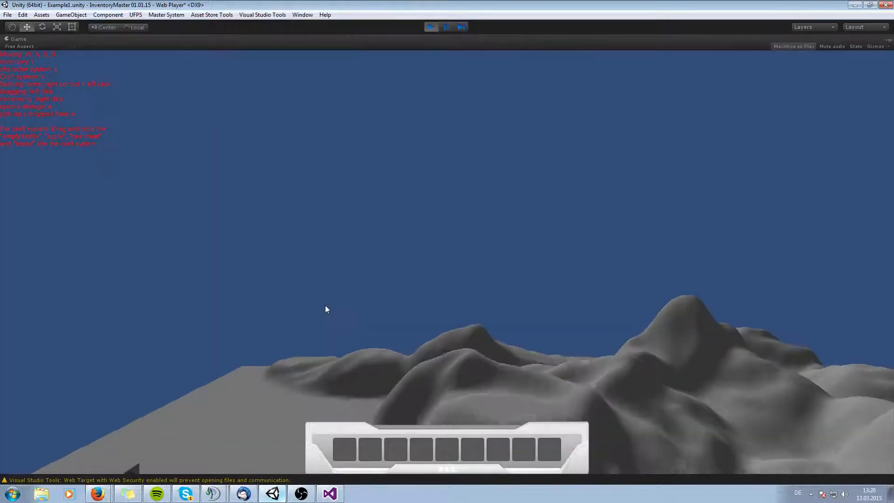
Move the assault rifle, pistol and ammo from the inventory into the hotbar and equip weapons with the hotbar keys.
key("i")
left_click_drag(400, 221, 350, 456)
left_click_drag(345, 222, 372, 449)
left_click_drag(372, 224, 389, 448)
key("i")
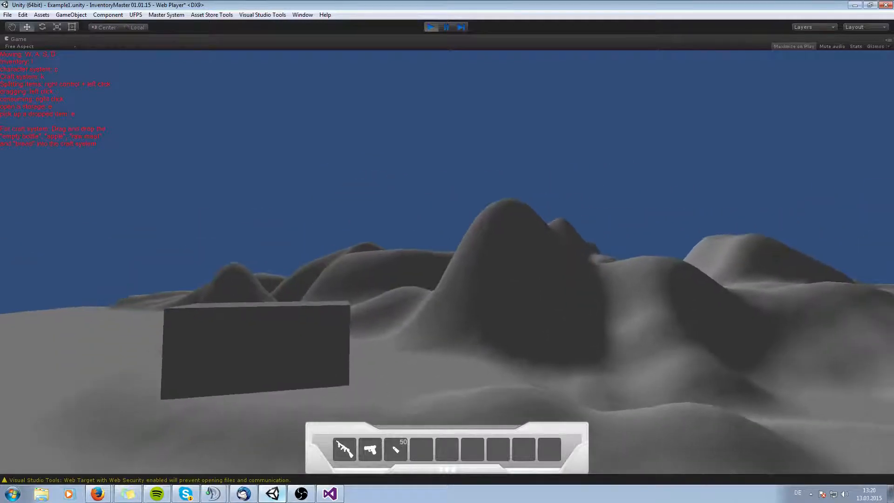
key("1")
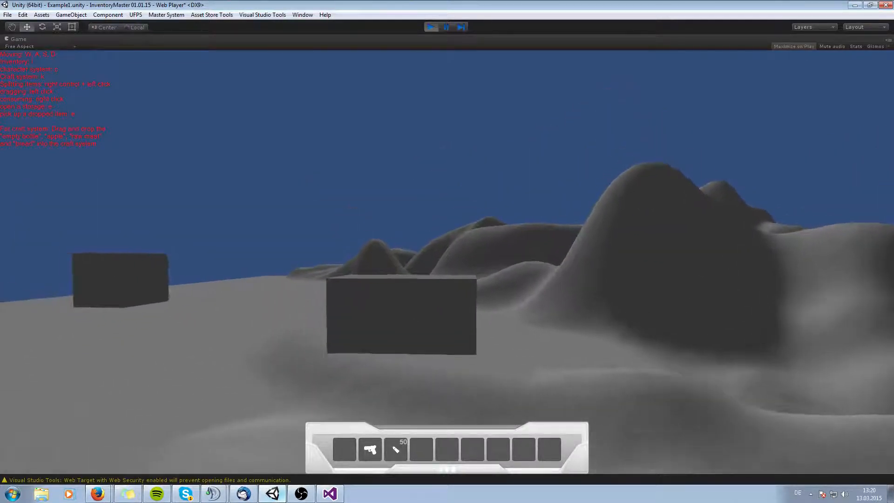
key("2")
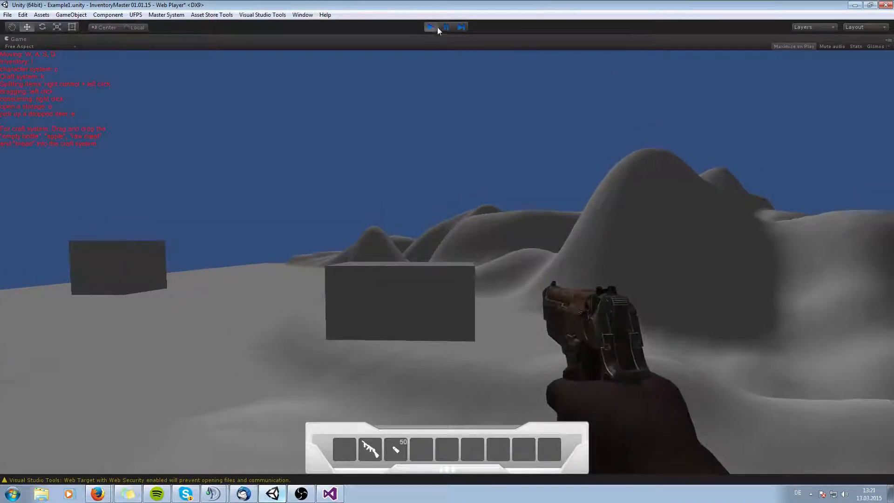
Exit Play mode and set the Assault Rifle's vp_Item Identifier item type to AssaultRifle01, then open that item type.
left_click(431, 27)
scroll(557, 199, "down", 1)
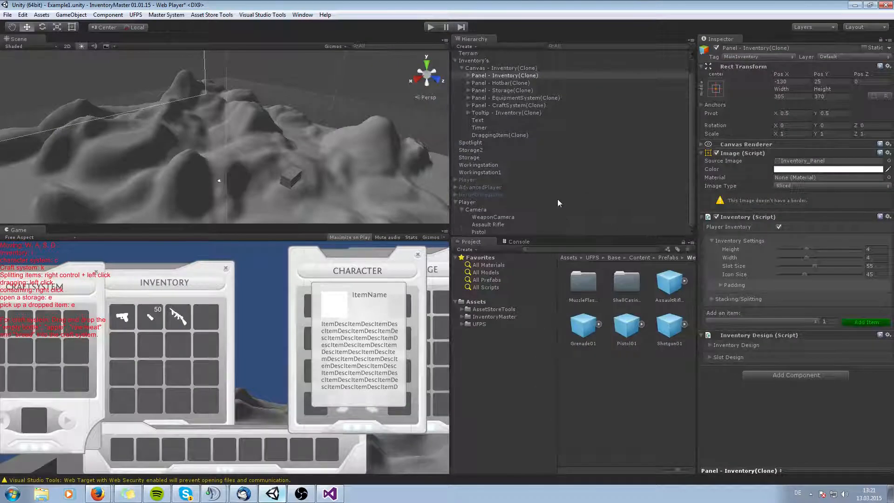
left_click(493, 224)
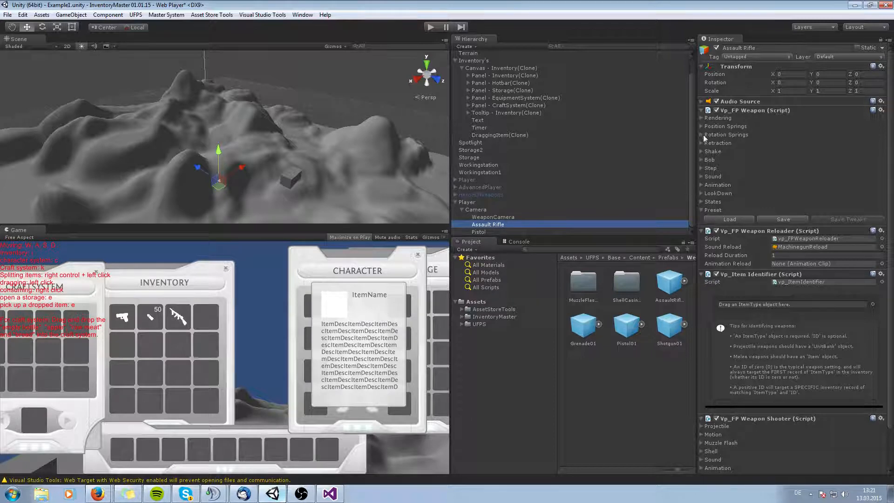
left_click(701, 117)
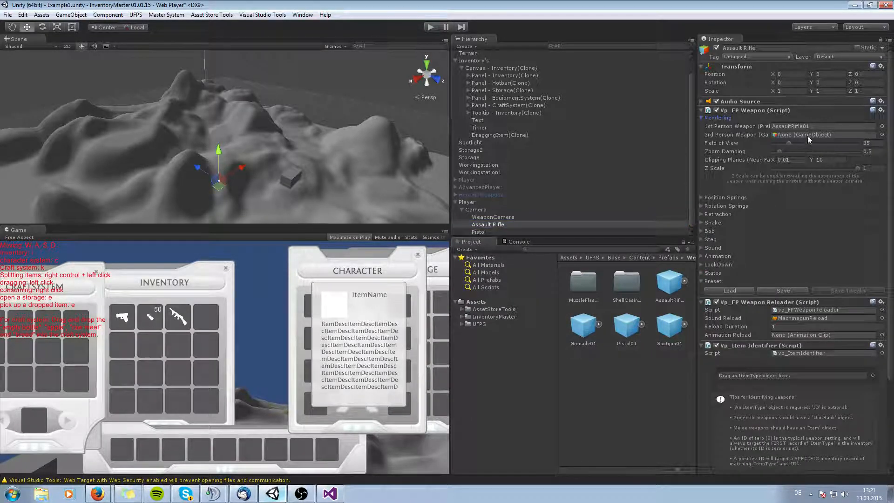
scroll(746, 284, "down", 5)
left_click(872, 261)
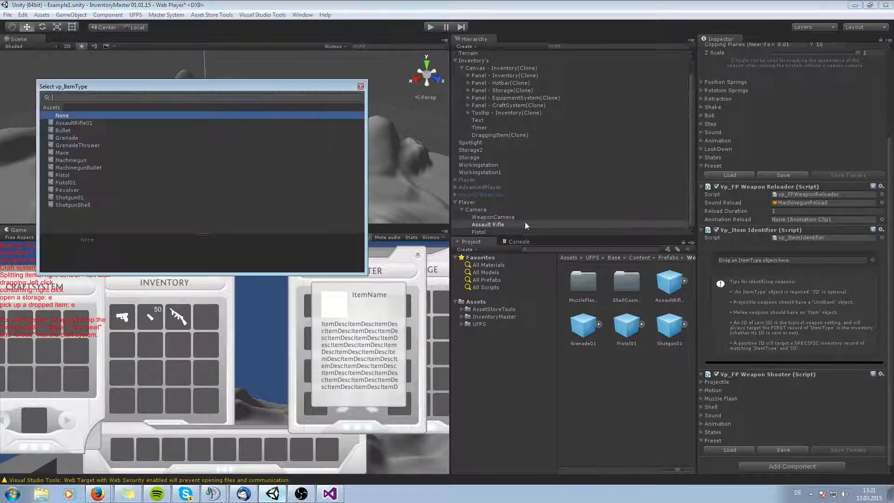
double_click(70, 124)
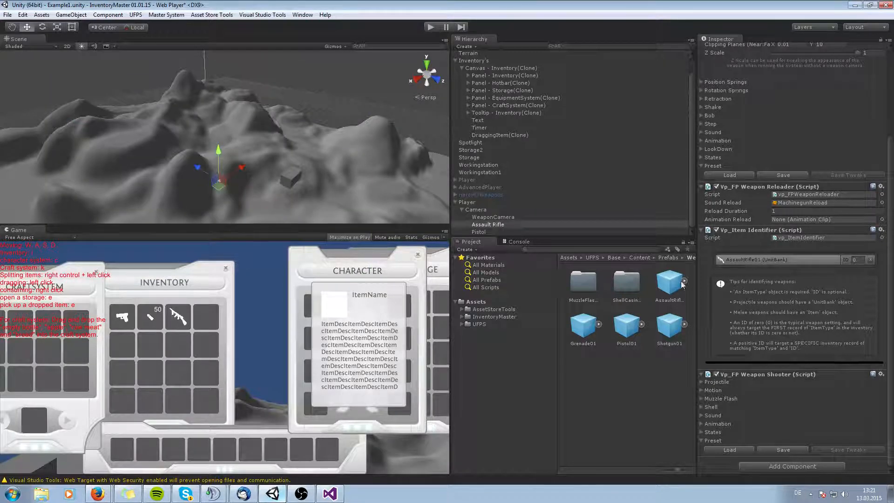
double_click(765, 258)
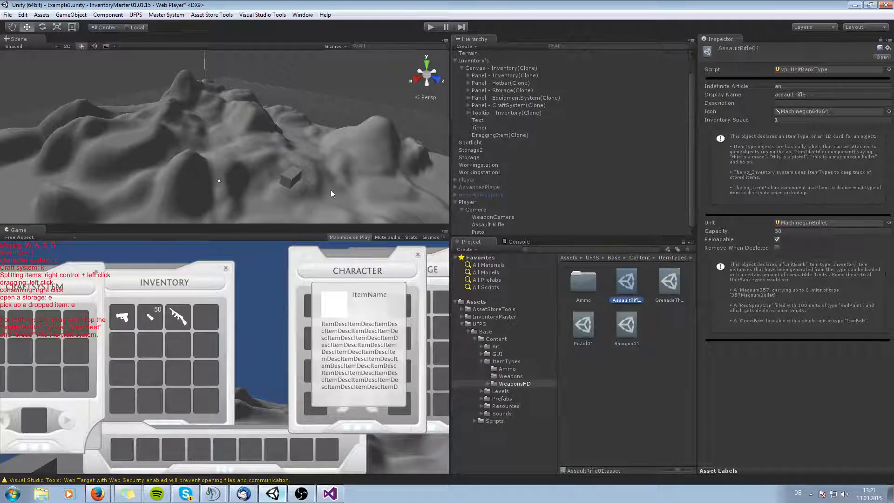
Enter Play mode and test switching between the rifle and pistol through the hotbar and character equipment panel.
left_click(429, 27)
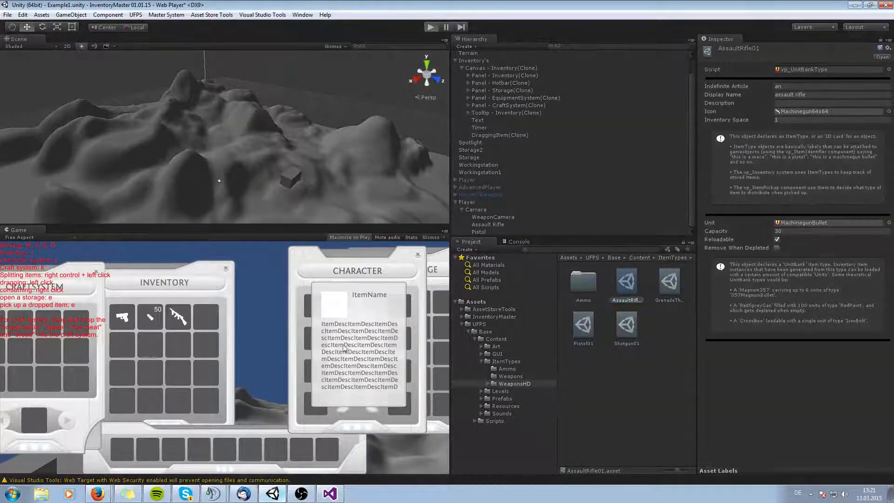
key("i")
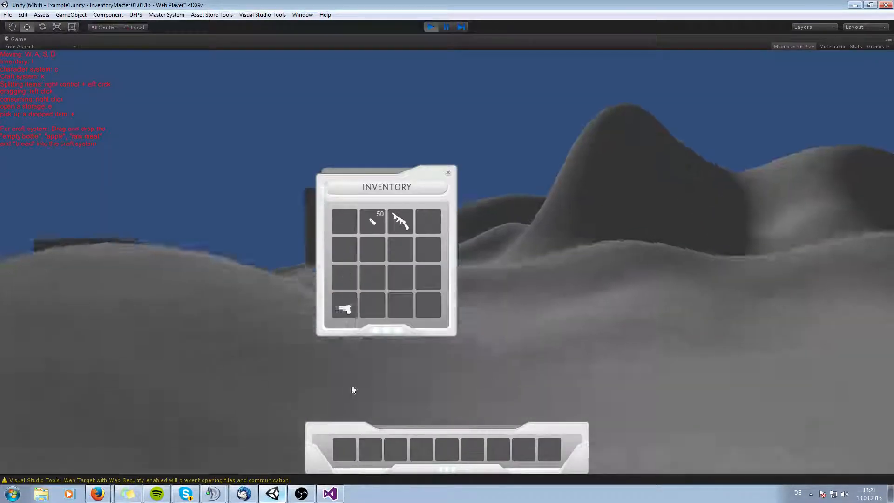
key("i")
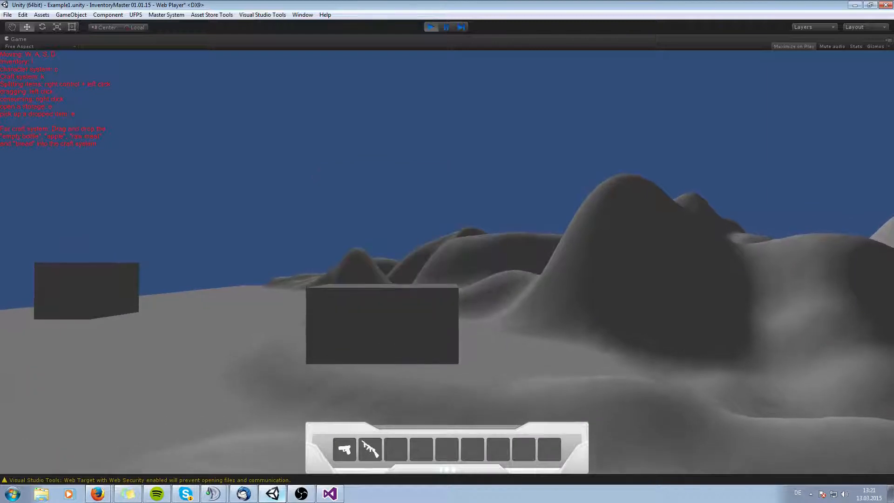
key("1")
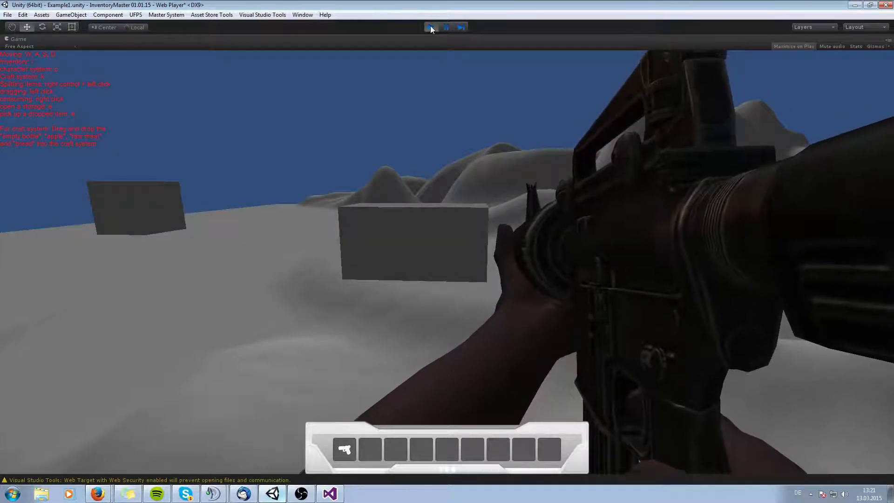
key("1")
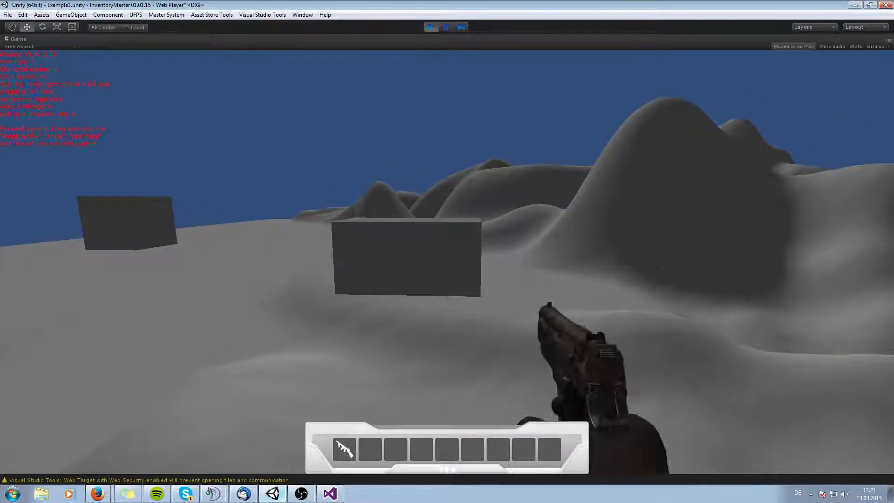
key("c")
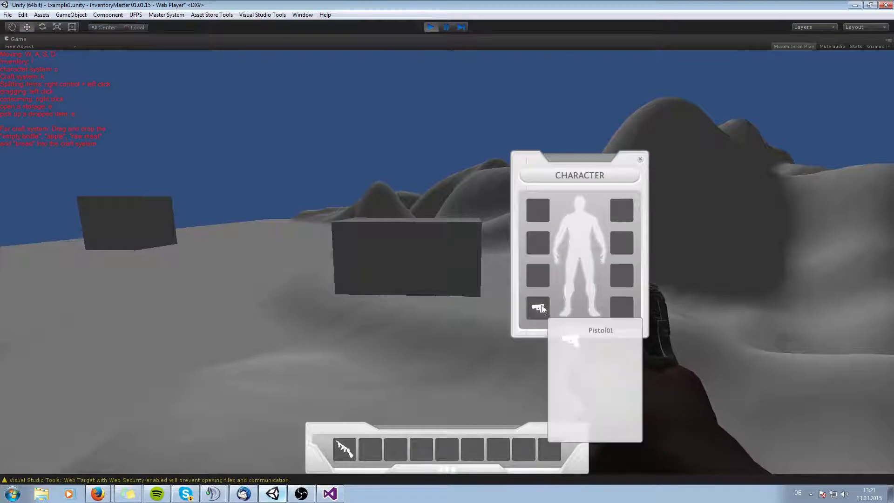
key("1")
key("1")
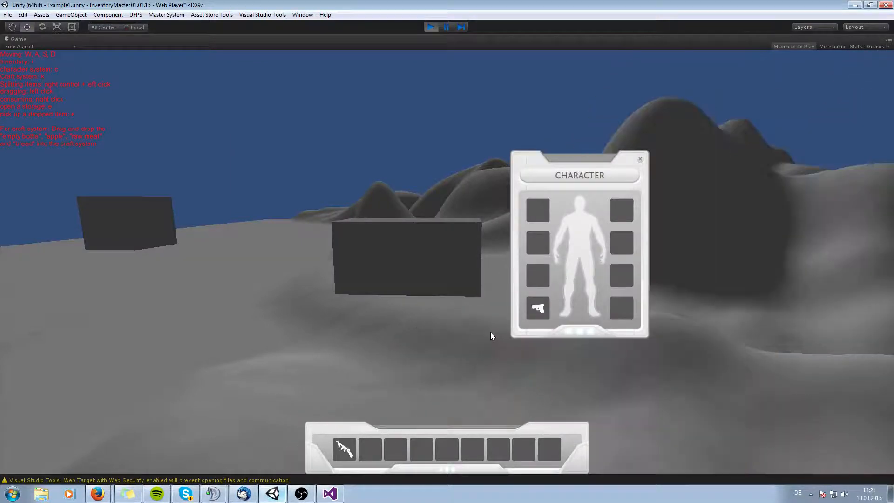
key("1")
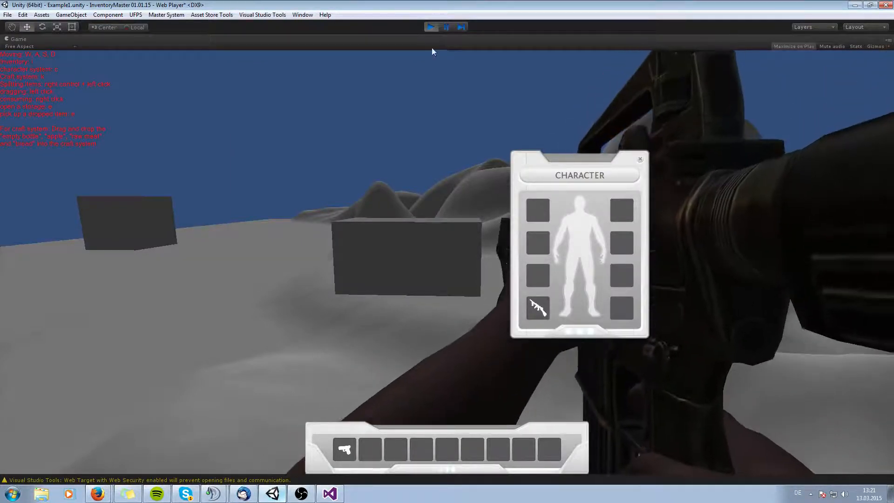
Exit Play mode and review the Equipment System panel, Pistol and Assault Rifle objects.
left_click(428, 27)
left_click(497, 97)
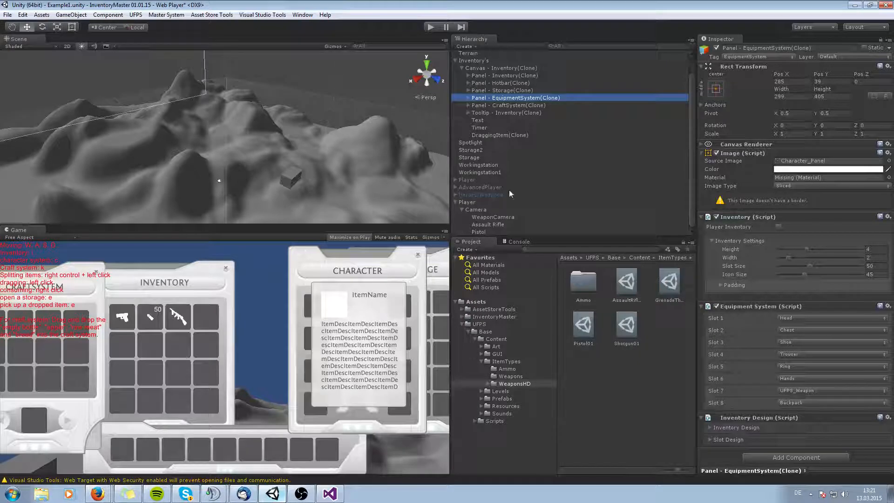
left_click(497, 231)
left_click(495, 225)
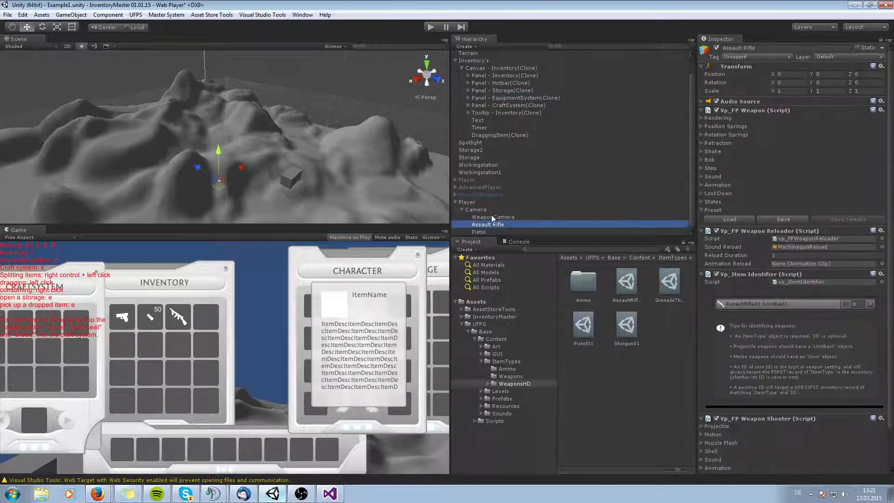
Open the Inventory Master manager and examine the Machinegun Bullet item in the item database.
left_click_drag(0, 95, 406, 101)
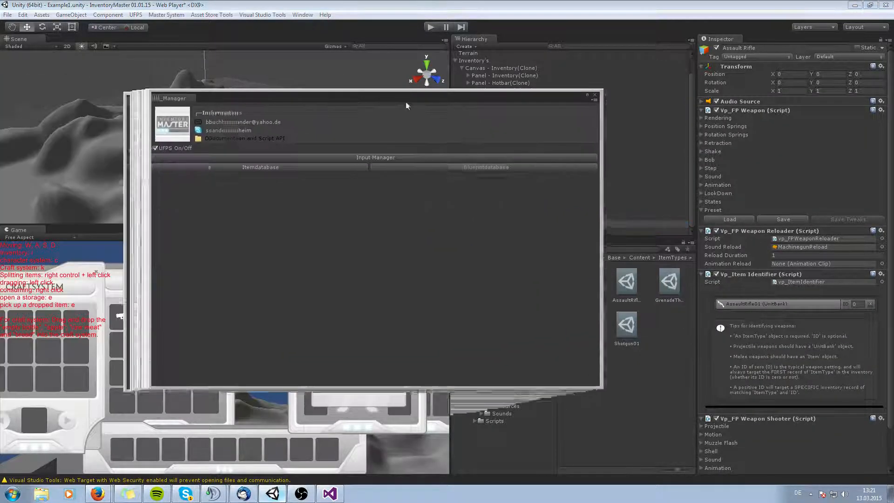
left_click(267, 167)
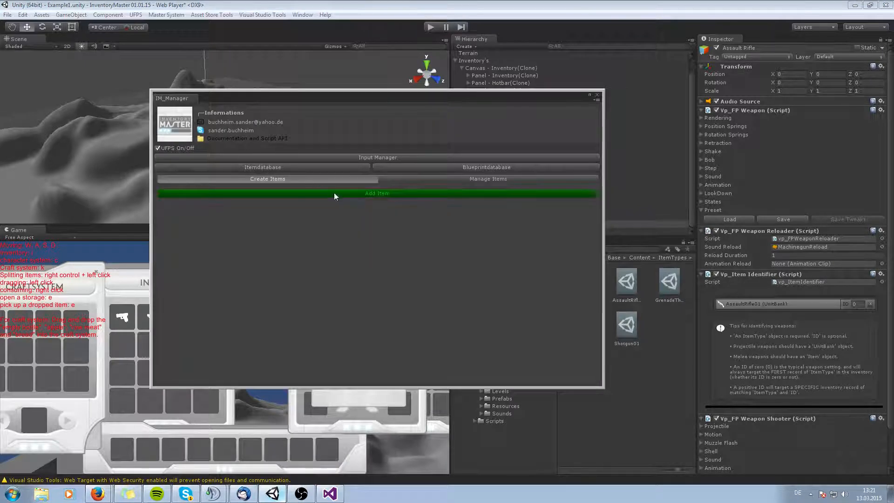
left_click(422, 178)
scroll(228, 297, "down", 4)
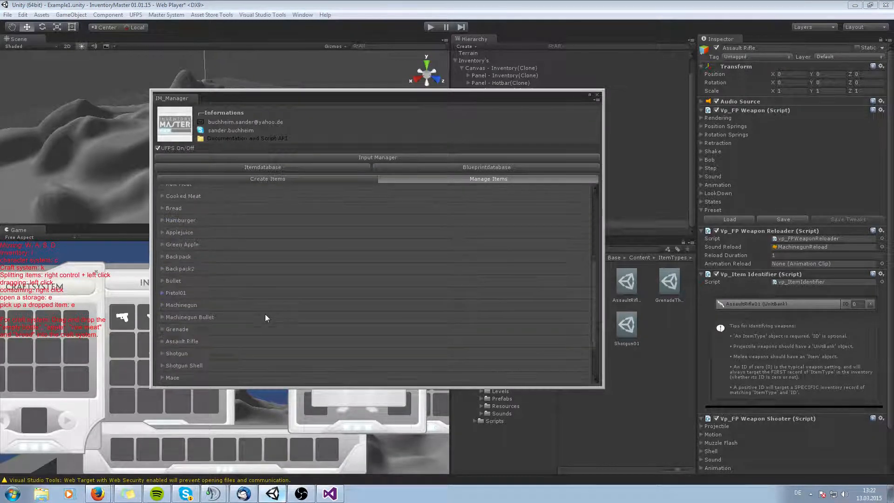
scroll(191, 303, "down", 2)
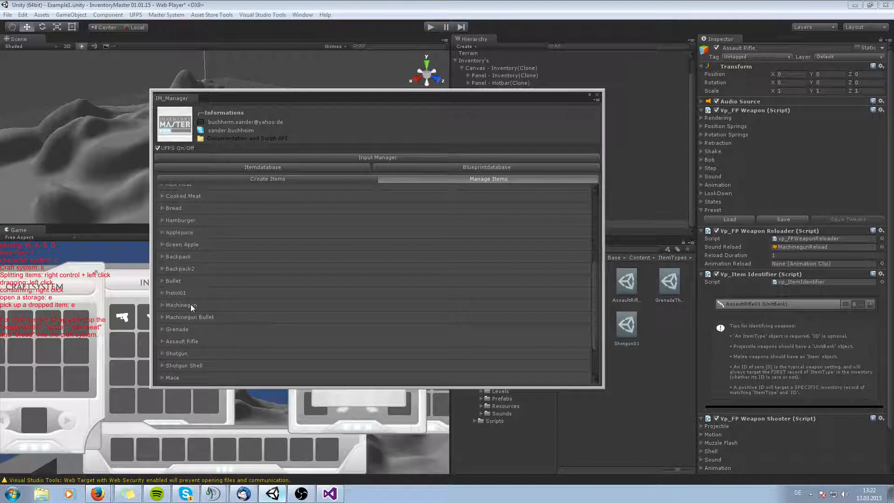
left_click(162, 317)
scroll(273, 321, "down", 3)
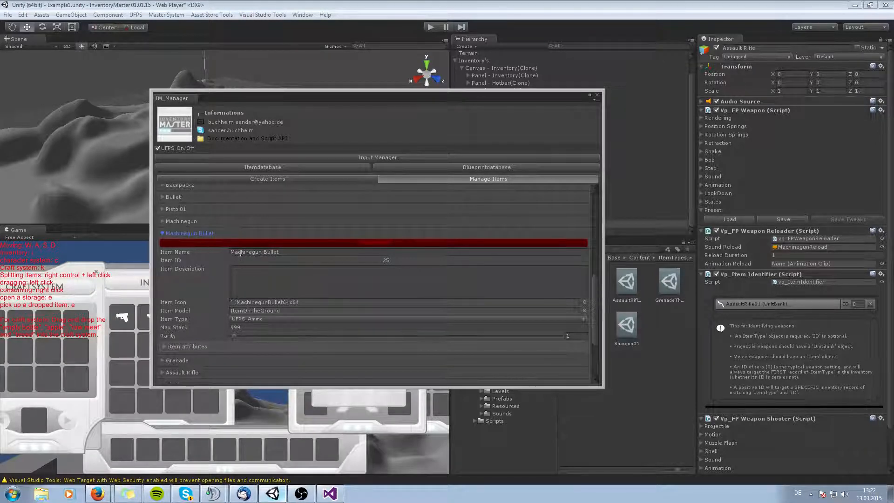
left_click_drag(261, 99, 124, 90)
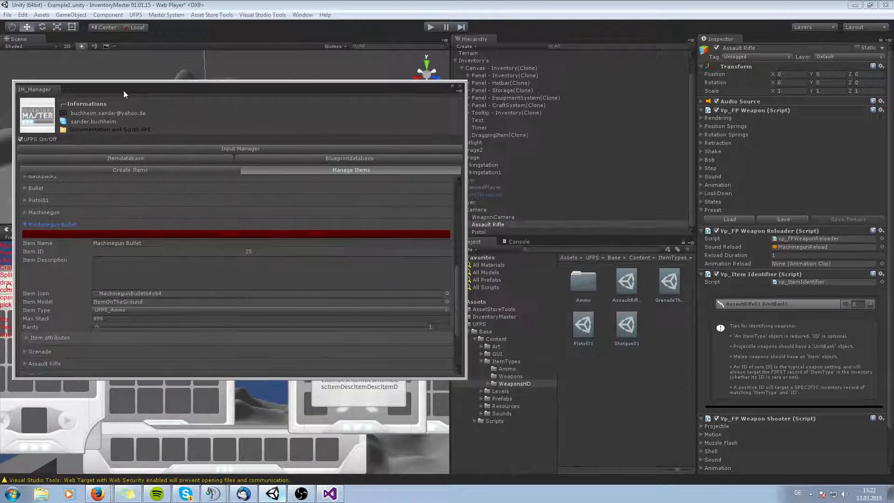
Inspect the MachinegunBullet item type in the UFPS Ammo folder and close the manager window.
left_click(547, 249)
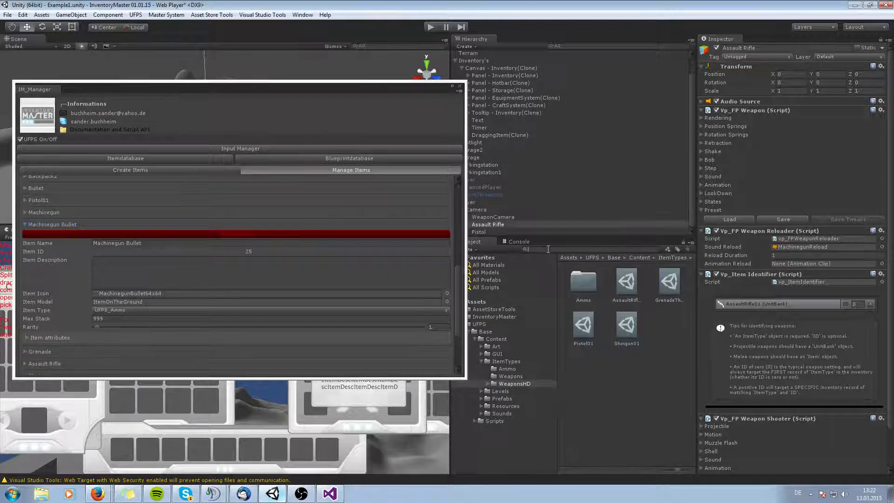
left_click(507, 368)
left_click(612, 283)
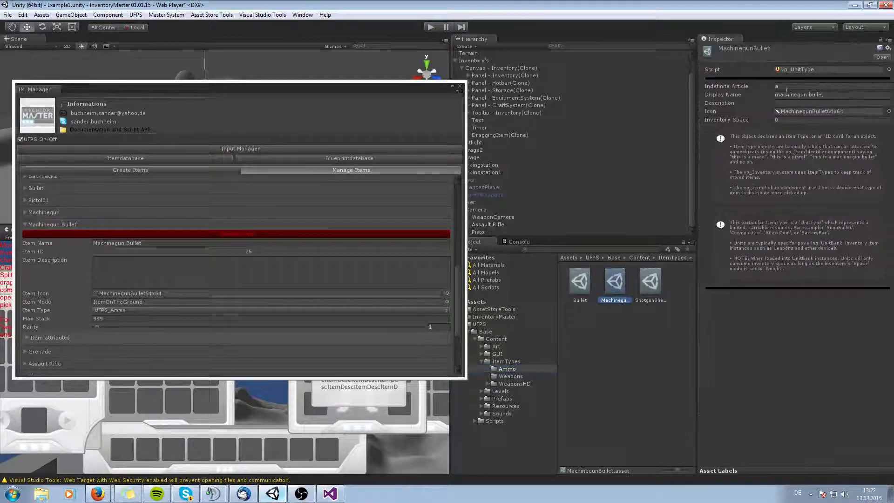
left_click(460, 86)
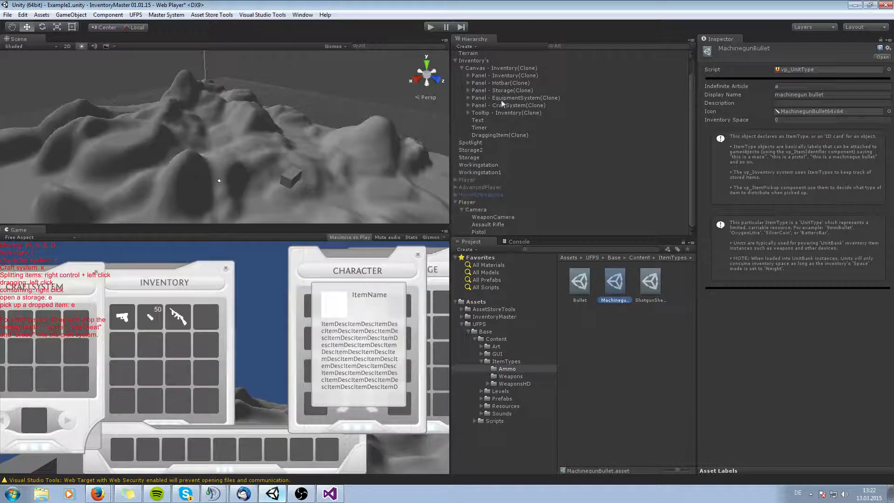
Add 50 Machinegun Bullet items to the player inventory panel Panel - Inventory(Clone).
left_click(505, 75)
left_click(744, 322)
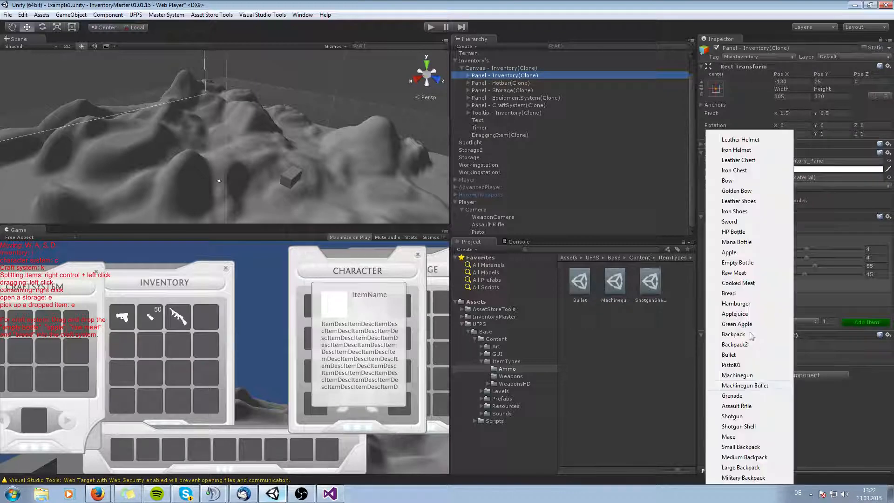
left_click(750, 385)
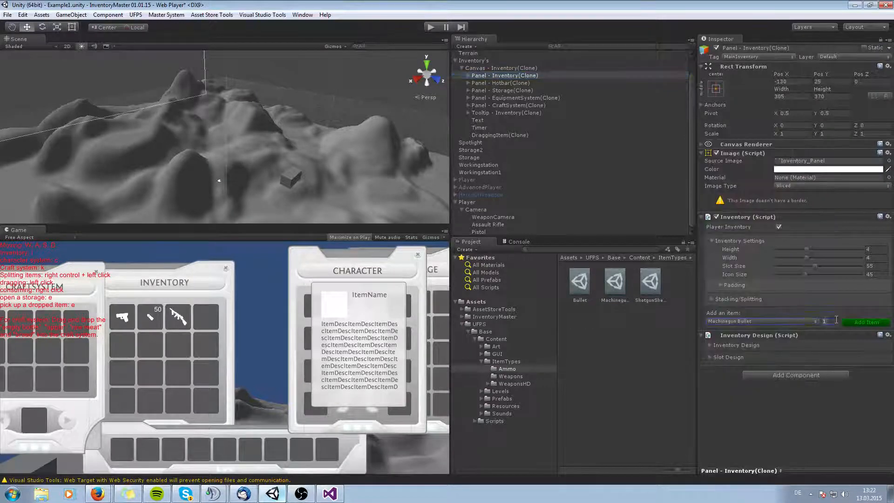
left_click(836, 320)
type("50")
left_click(854, 327)
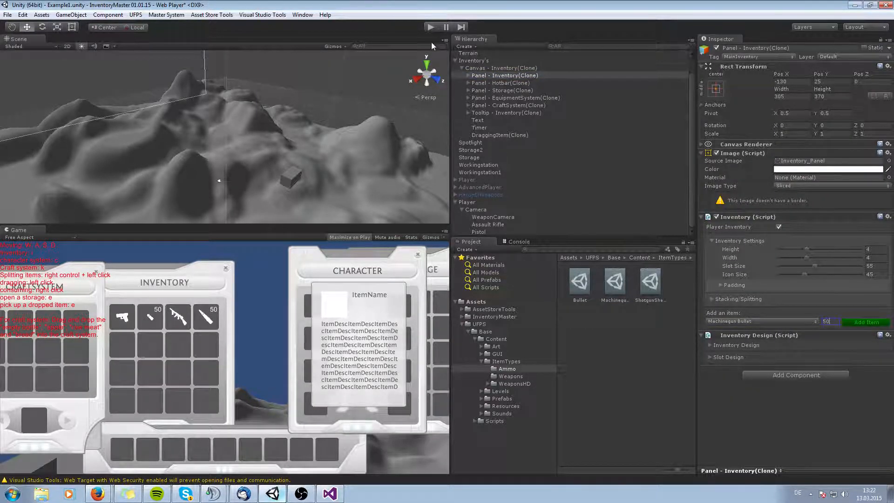
Enter Play mode and move the weapons and both ammo stacks from the inventory into the hotbar.
left_click(430, 27)
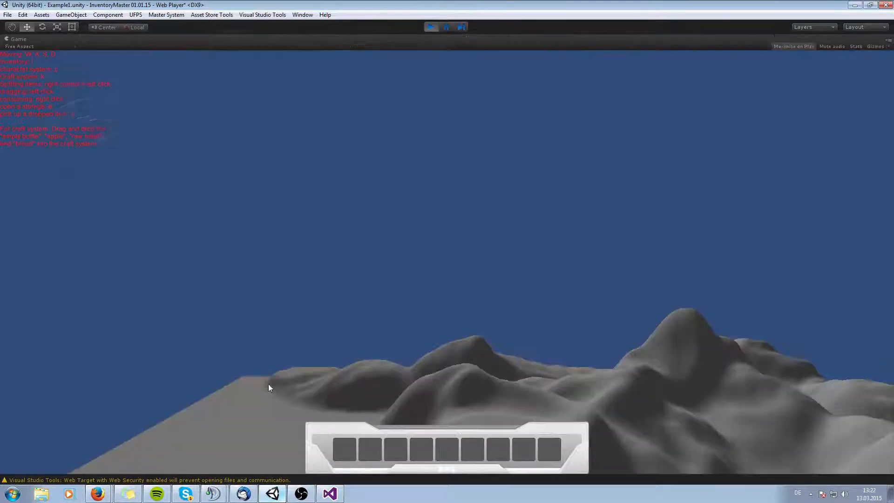
key("i")
mouse_move(401, 225)
left_click_drag(400, 225, 346, 449)
left_click_drag(343, 224, 401, 450)
left_click_drag(429, 224, 421, 453)
key("i")
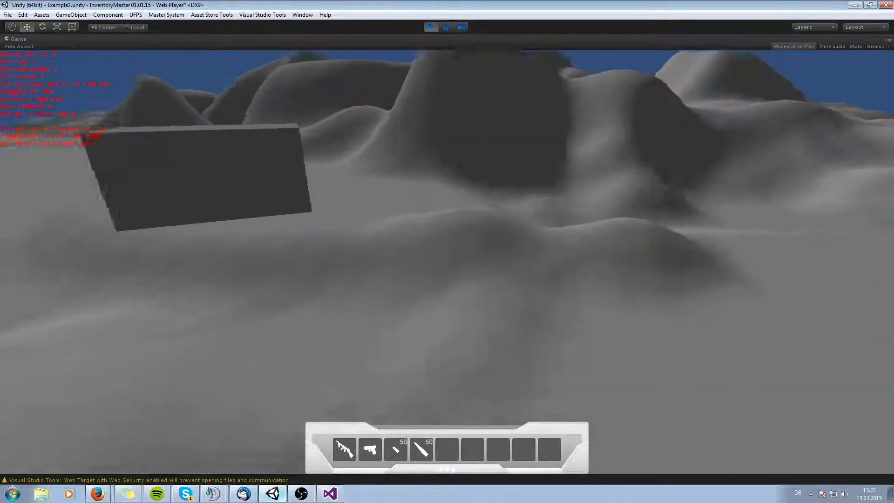
Equip the assault rifle from the hotbar and fire it at a box.
key("1")
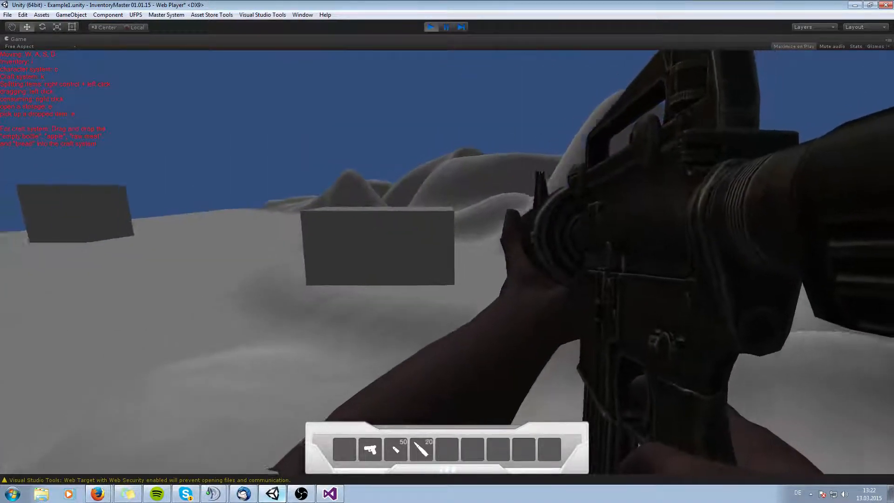
left_click(447, 262)
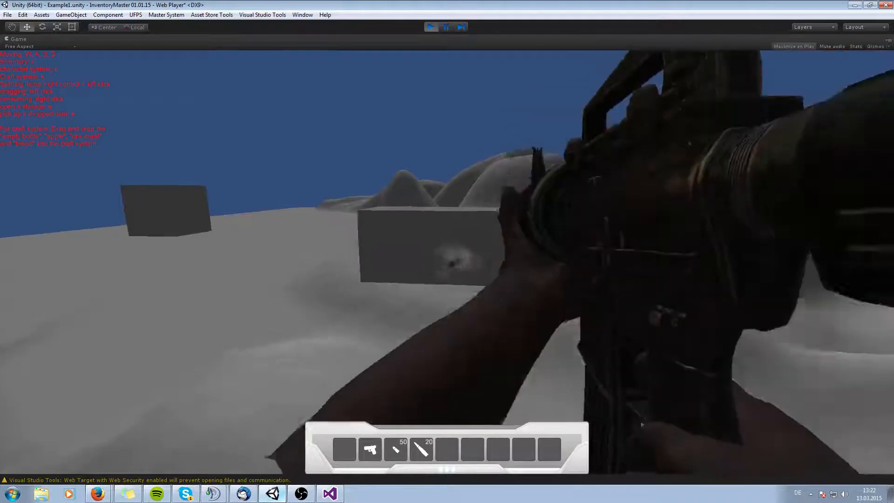
left_click(447, 262)
left_click(447, 263)
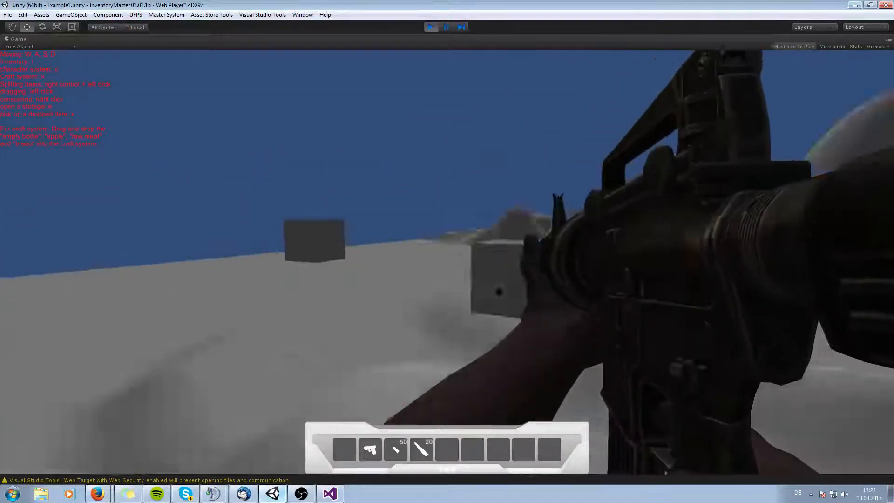
Walk around the level with the assault rifle equipped, then leave the maximized game view.
key("w")
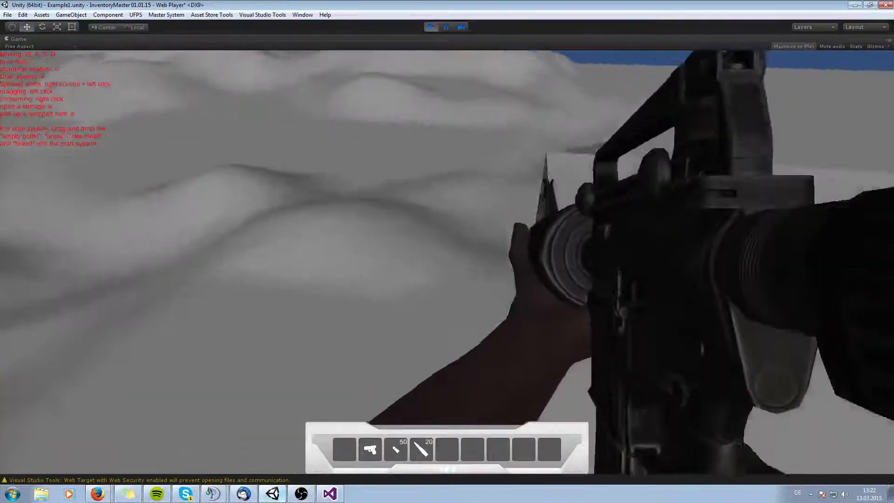
key("w")
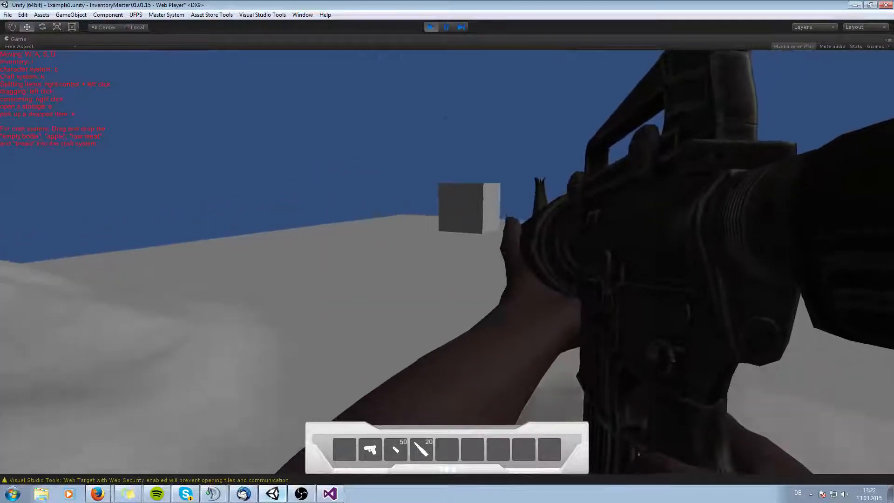
key("d")
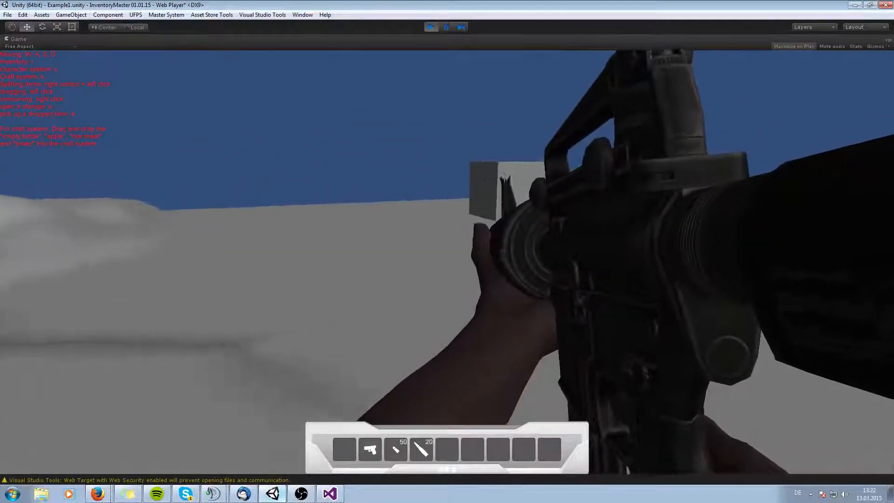
key("w")
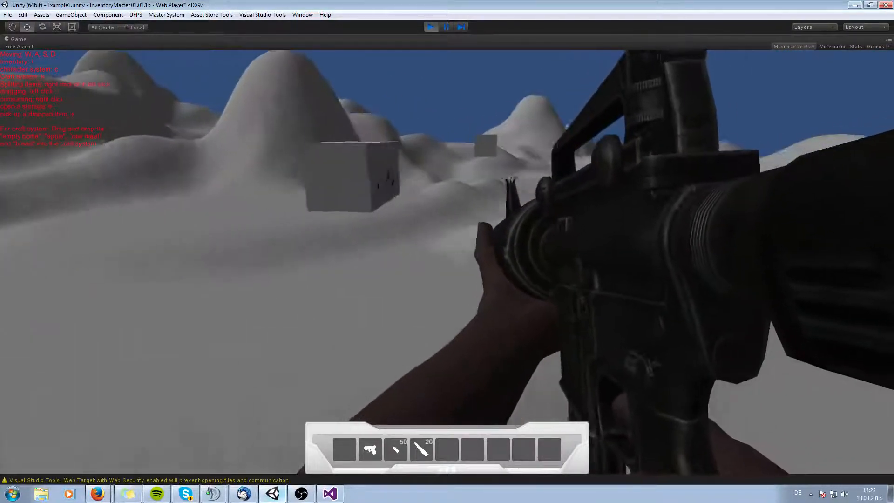
key("d")
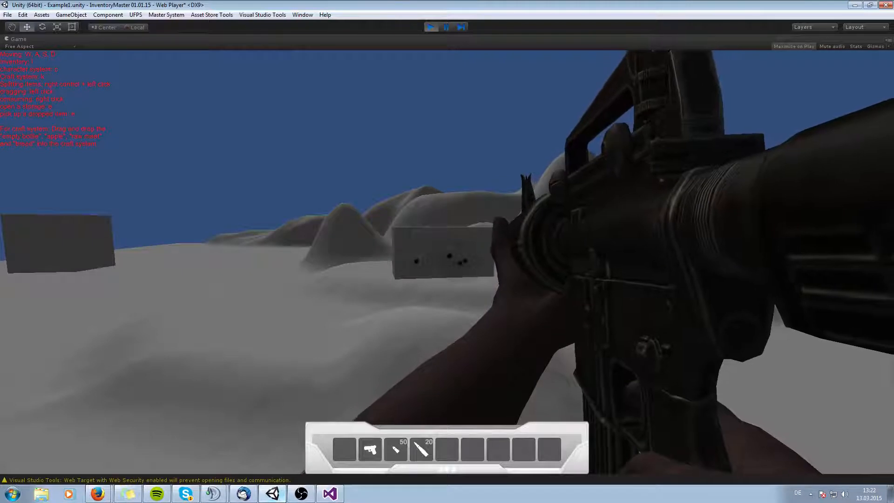
left_click(437, 28)
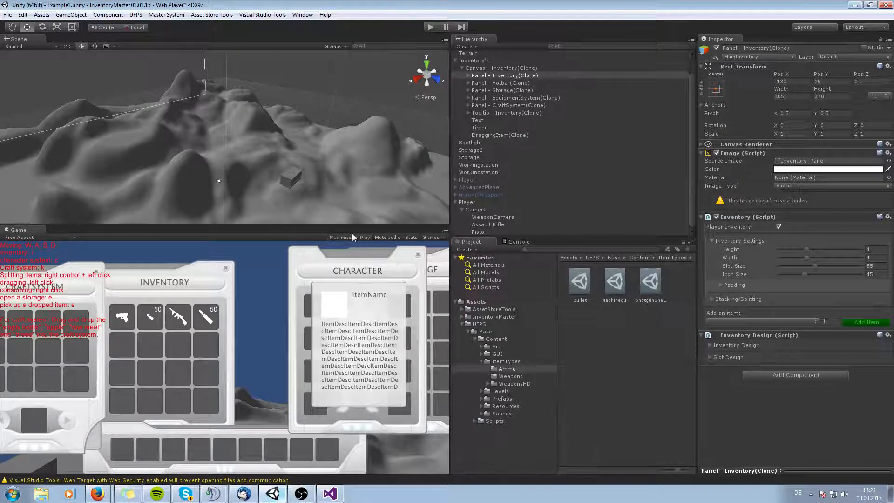
Deactivate the Player object and select the inactive HeroHDWeapons object in the hierarchy.
left_click(466, 202)
left_click(716, 48)
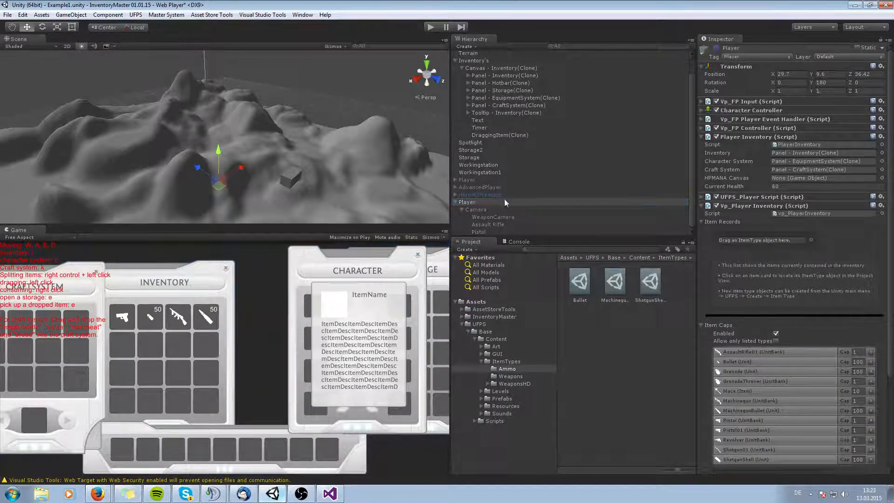
left_click(470, 194)
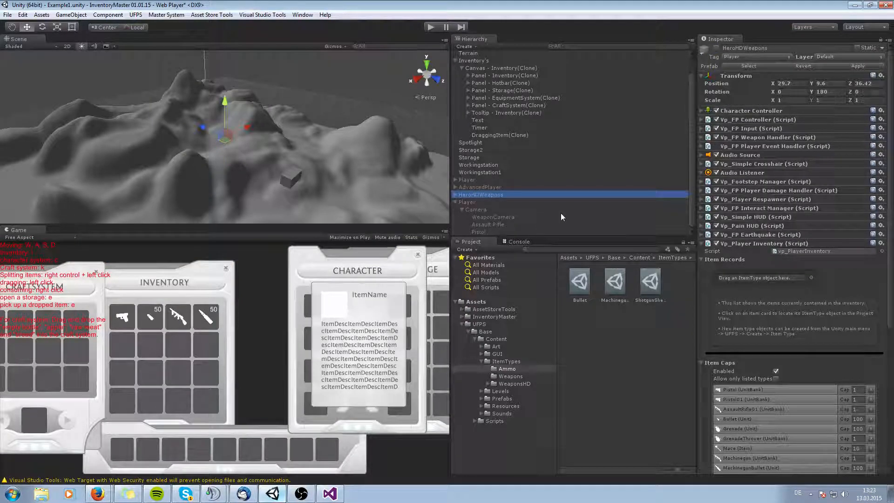
left_click(703, 243)
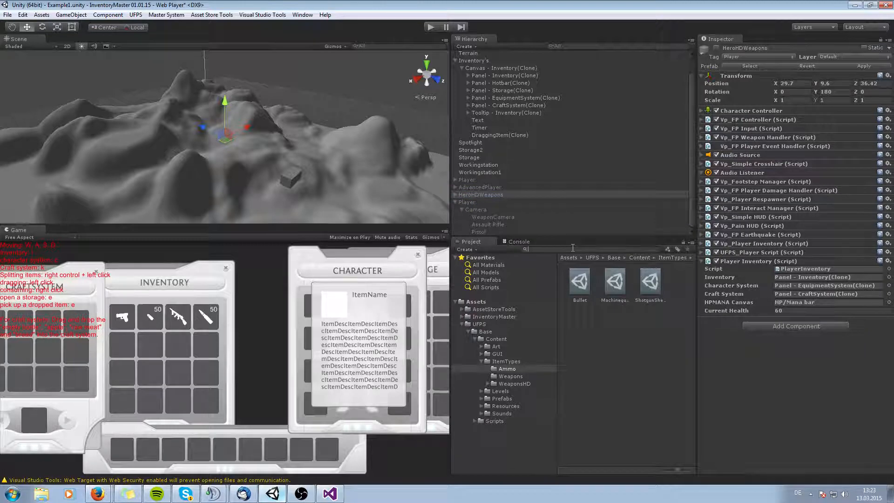
Search the project for HeroHD assets and browse the UFPS Content Prefabs folders.
type("heroh")
key("BackSpace")
key("BackSpace")
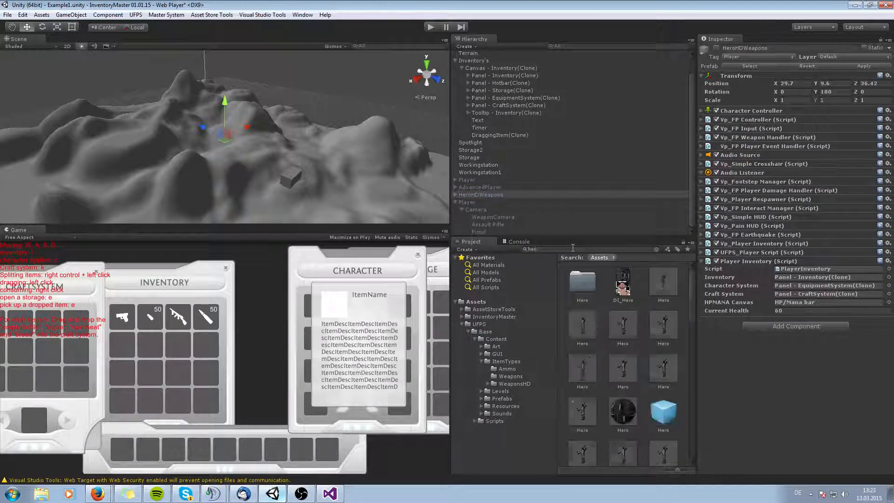
type("H")
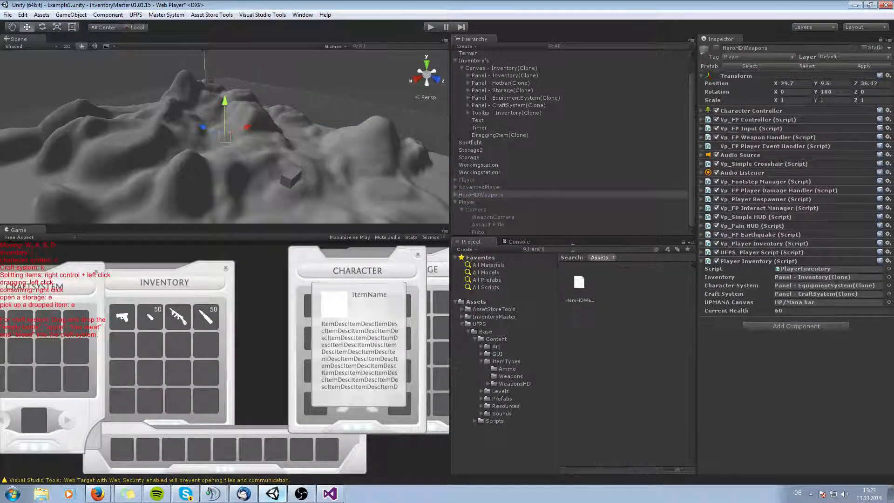
type("D")
key("BackSpace")
key("BackSpace")
key("BackSpace")
key("BackSpace")
key("BackSpace")
key("BackSpace")
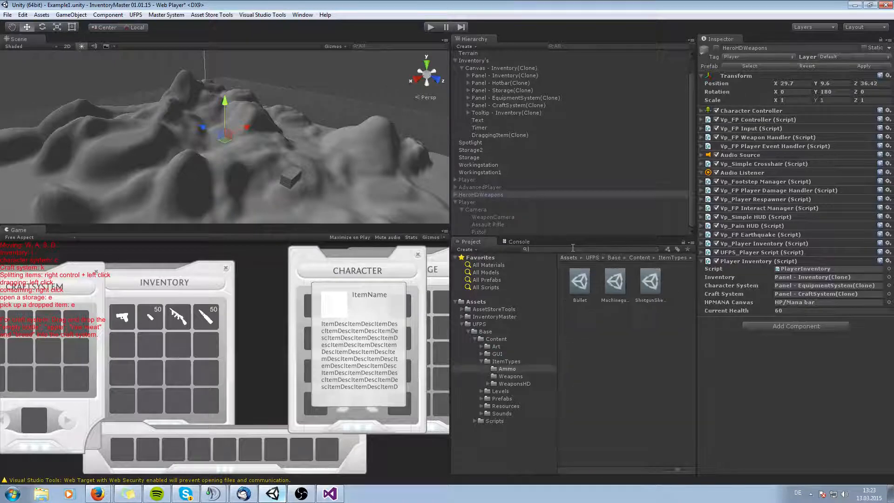
left_click(481, 398)
scroll(506, 389, "down", 2)
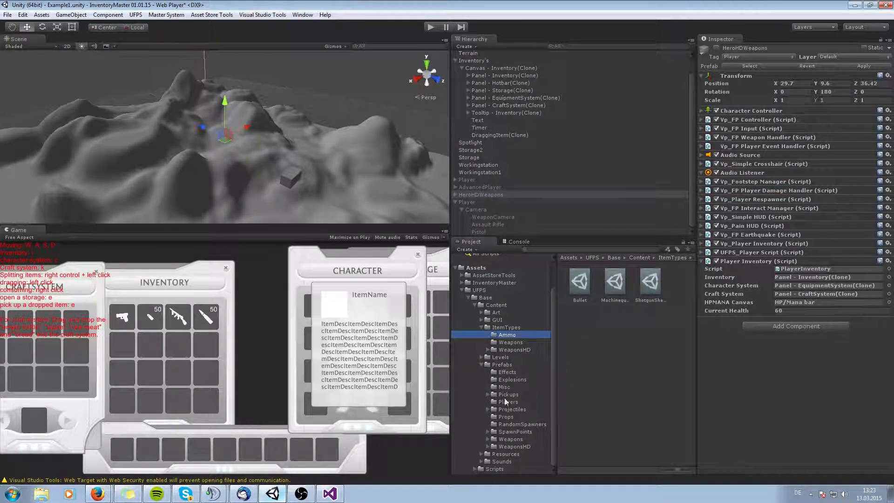
left_click(481, 364)
left_click(481, 361)
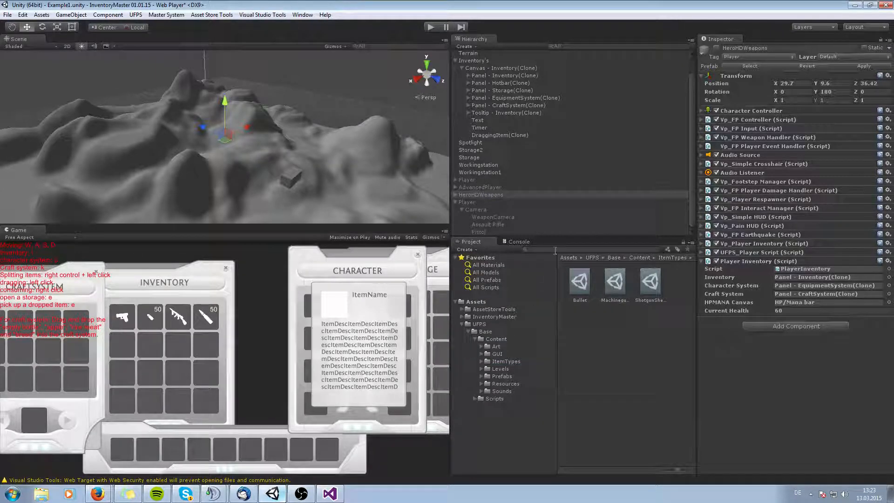
Search the project for the AdvancedPlayer and Hero prefabs and open the UFPS Players prefab folder.
type("advan")
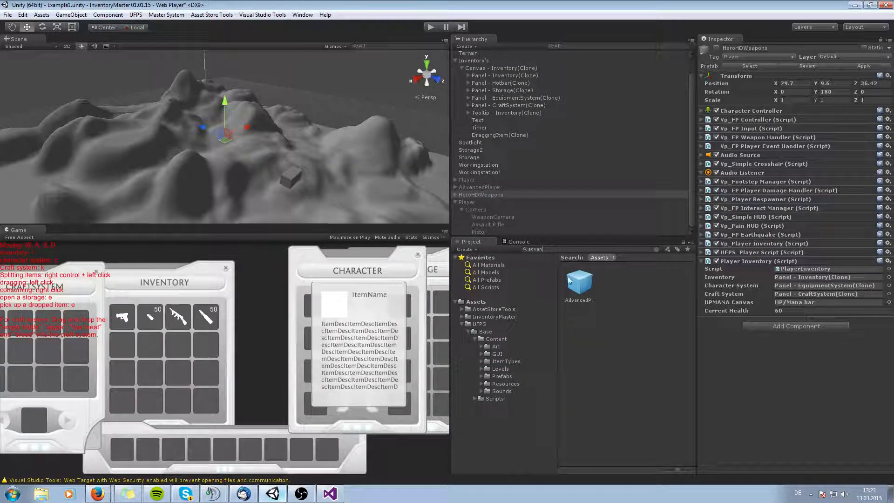
left_click(571, 280)
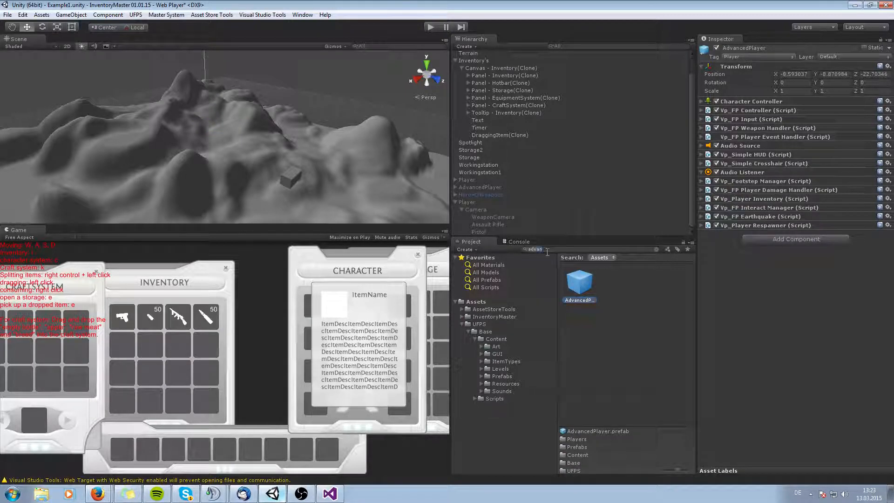
type("hero")
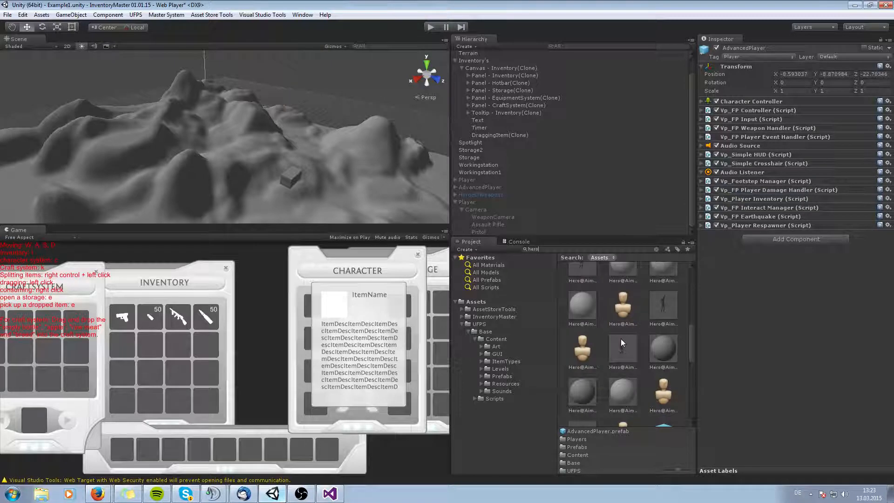
scroll(621, 340, "down", 2)
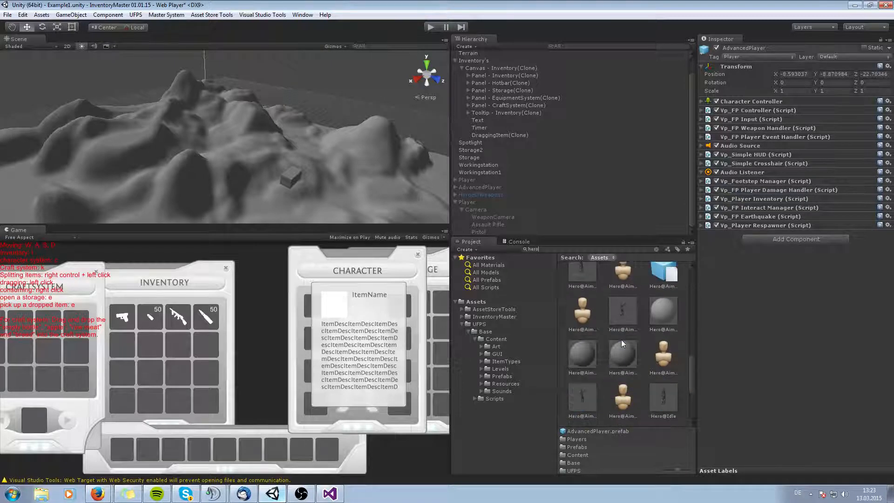
scroll(621, 340, "down", 3)
scroll(621, 340, "up", 5)
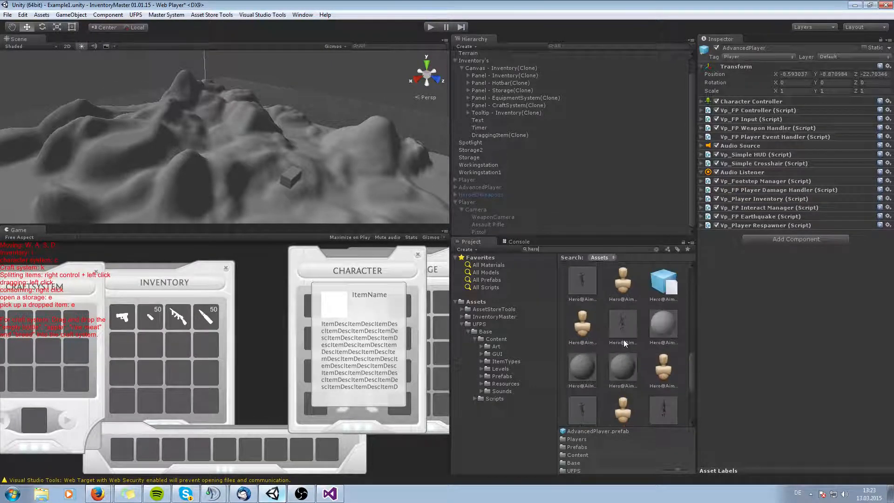
scroll(624, 339, "up", 3)
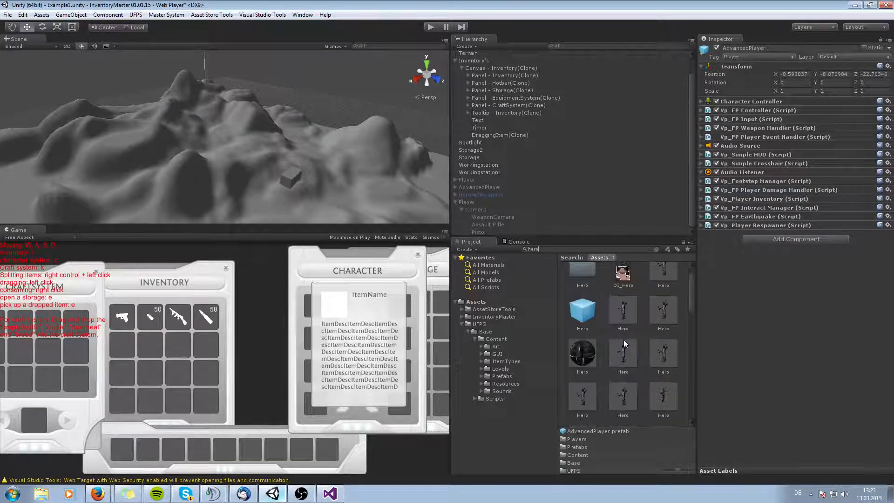
double_click(552, 245)
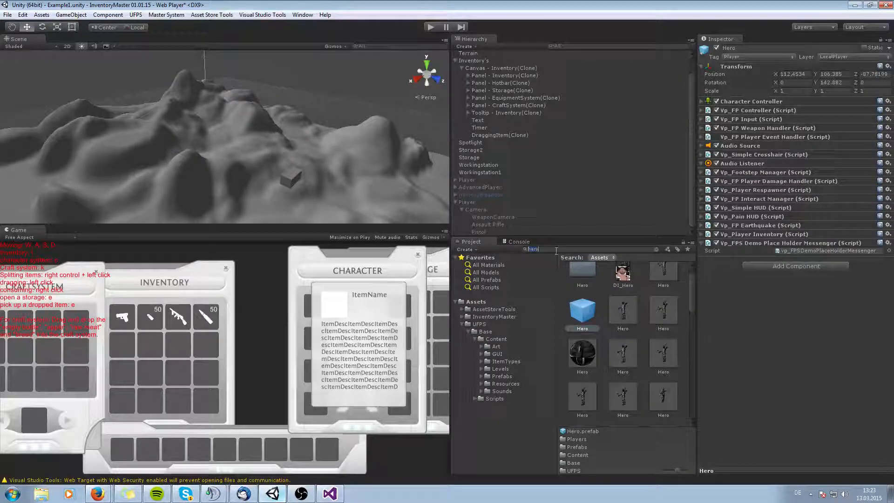
type("HD")
key("BackSpace")
key("BackSpace")
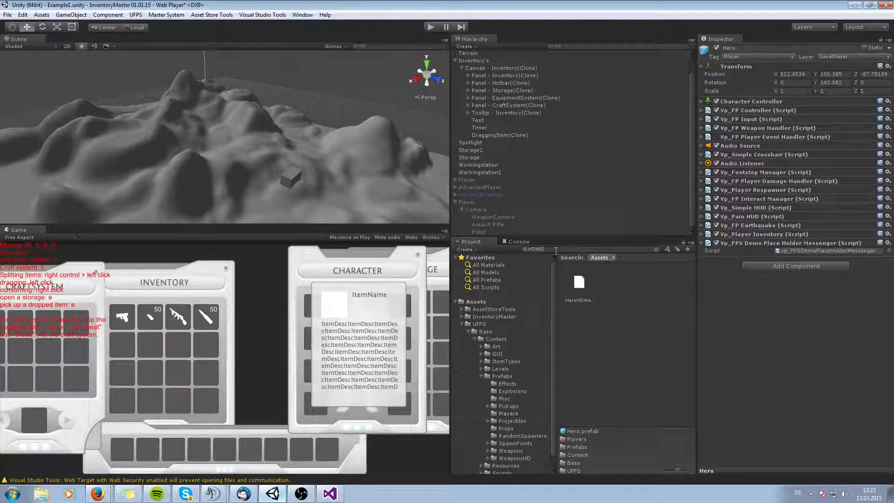
left_click(482, 376)
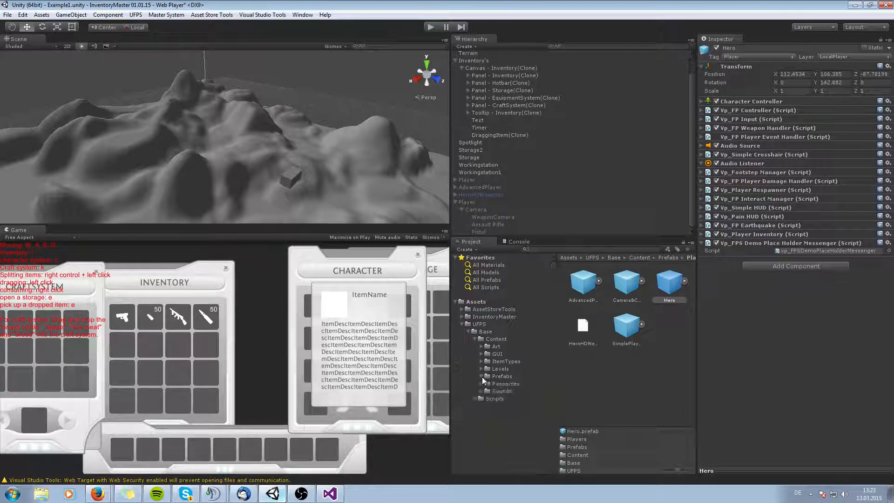
left_click(475, 338)
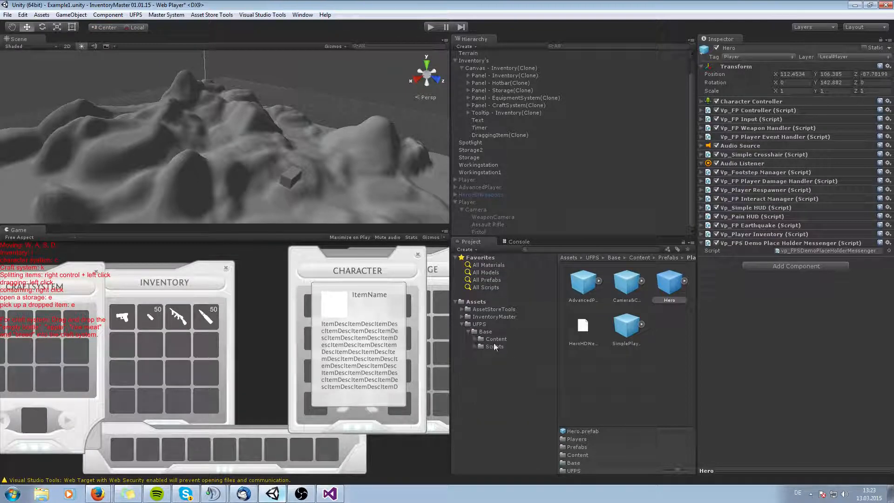
Select the HeroHDWeapons object and toggle its active state off and back on.
left_click_drag(482, 194, 484, 194)
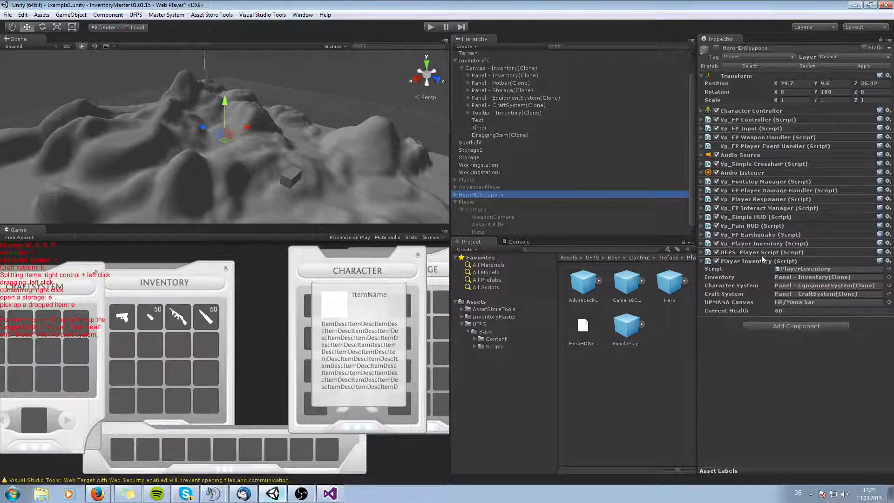
left_click(702, 252)
left_click(702, 252)
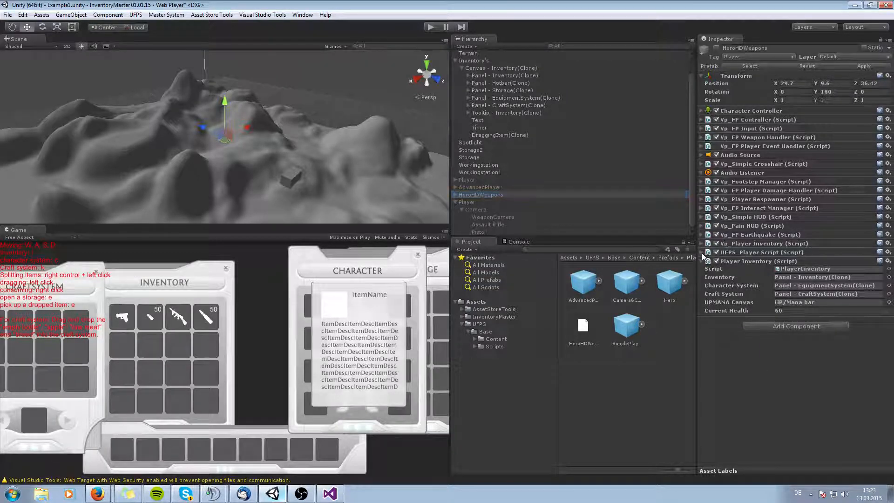
left_click(718, 47)
left_click(718, 47)
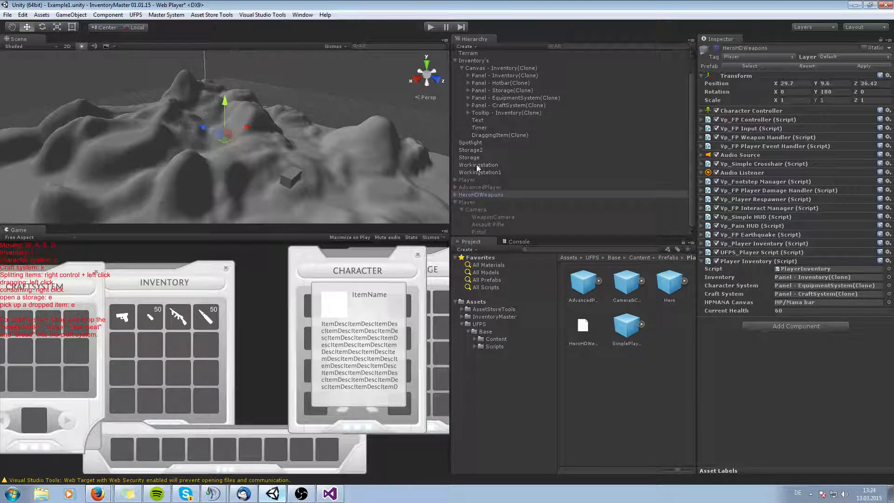
Activate the AdvancedPlayer object and expand it to view its FPSCamera weapons.
left_click(482, 186)
left_click(717, 48)
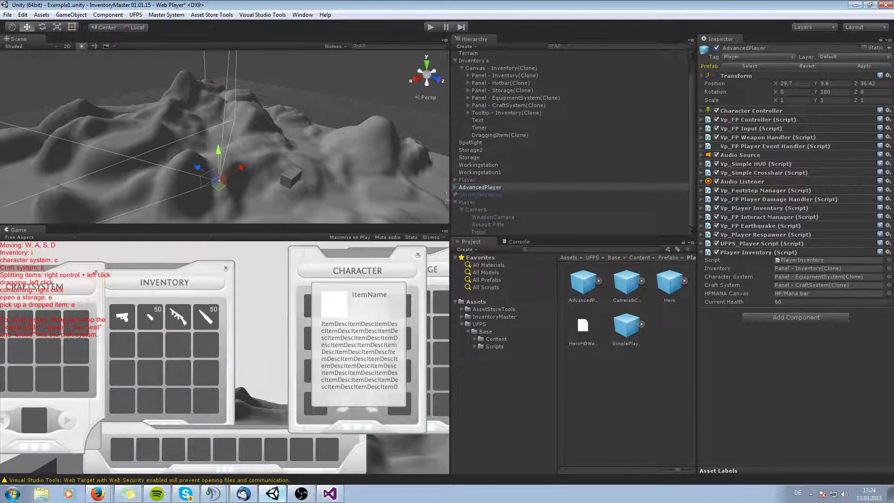
left_click(455, 186)
scroll(503, 194, "down", 3)
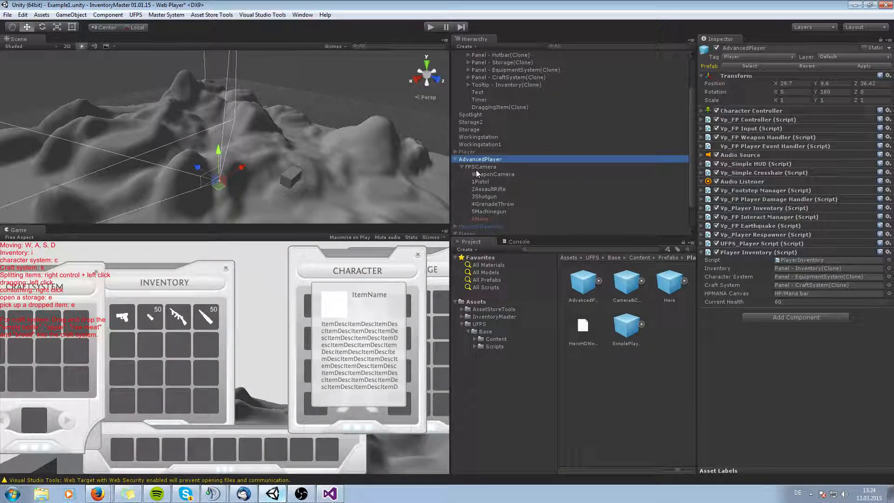
scroll(493, 149, "up", 3)
Add 5 Grenade items to the player inventory panel Panel - Inventory(Clone).
left_click(498, 94)
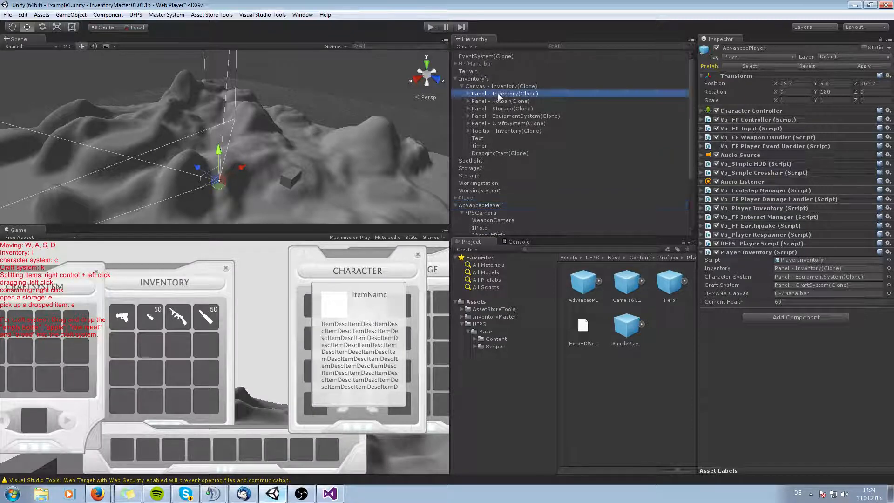
scroll(498, 182, "down", 3)
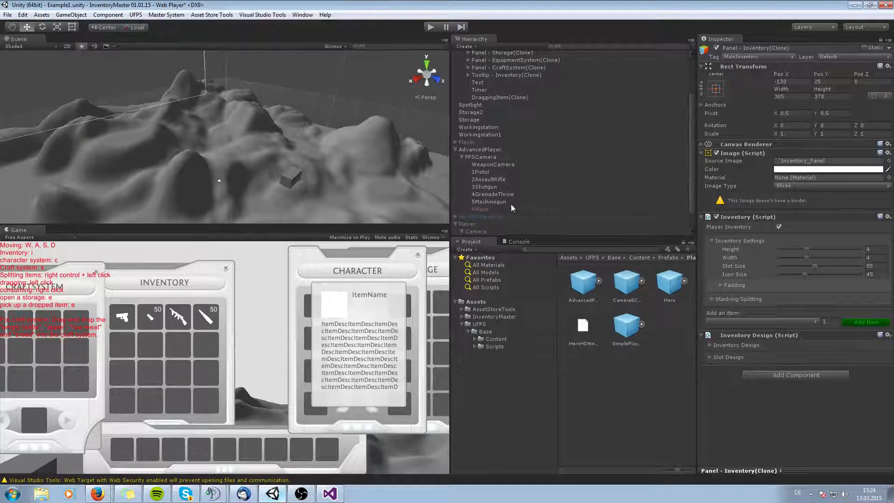
left_click(717, 321)
left_click(731, 395)
left_click(831, 321)
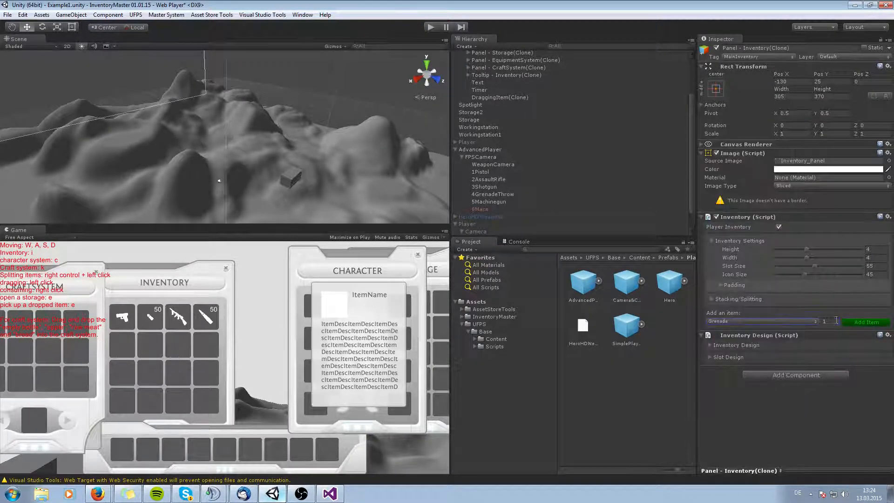
type("5")
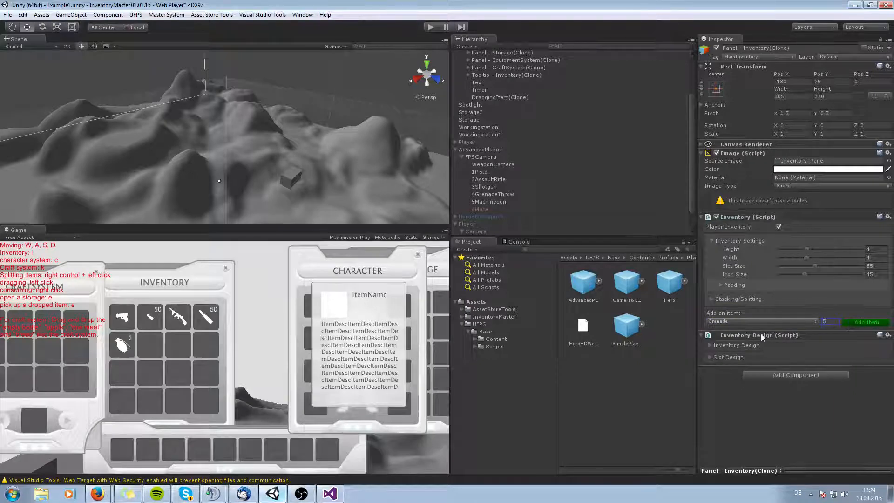
Add a Shotgun and 20 Shotgun Shell items to the player inventory panel.
left_click(752, 321)
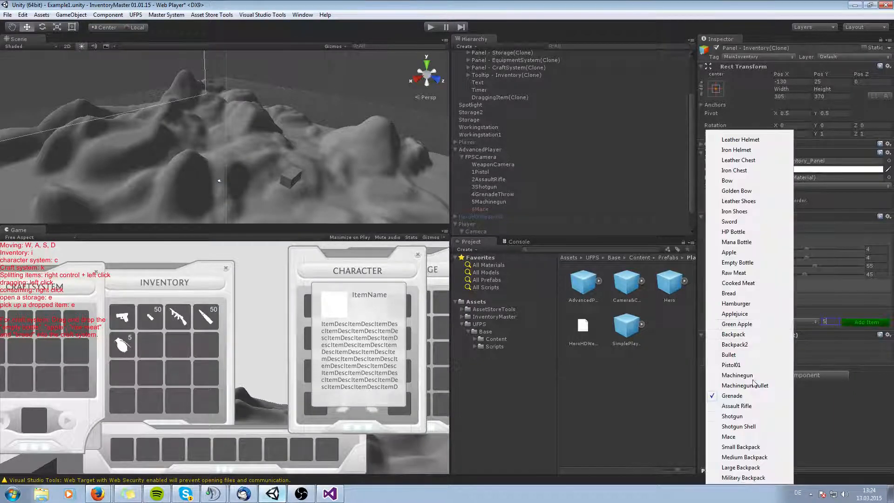
left_click(746, 417)
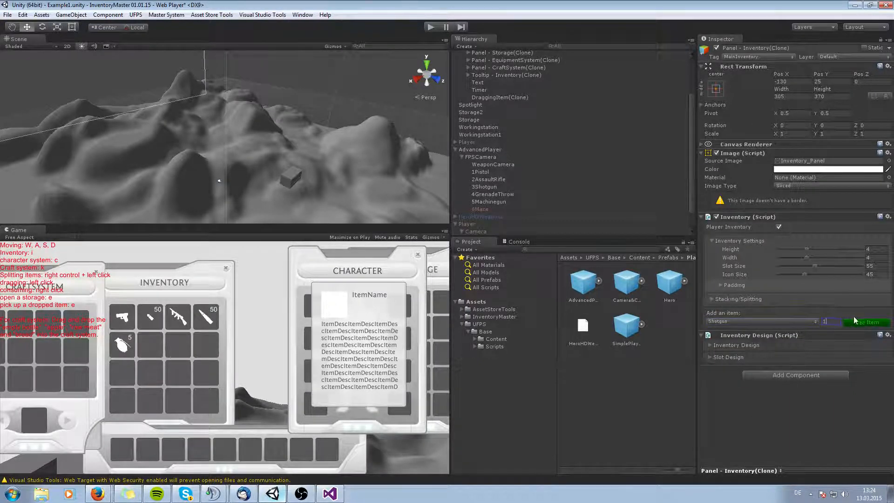
left_click(794, 324)
left_click(728, 432)
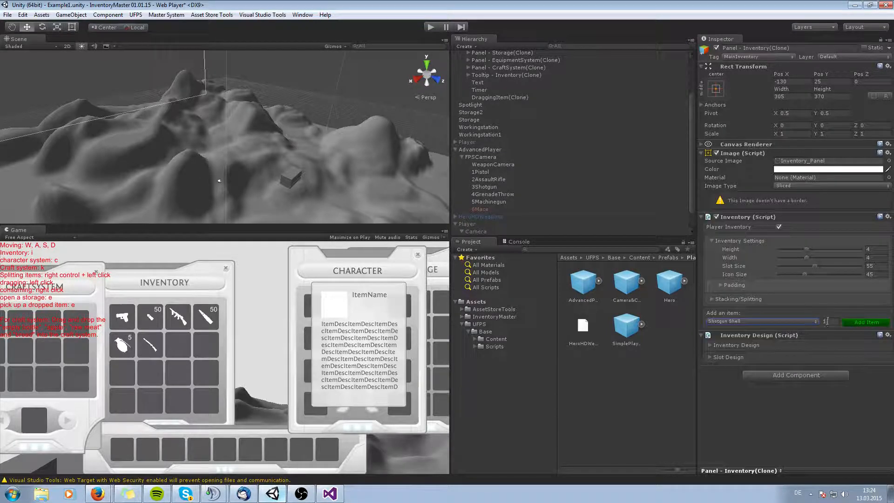
Add a Mace and one Machinegun item to the player inventory panel.
left_click(783, 323)
left_click(740, 421)
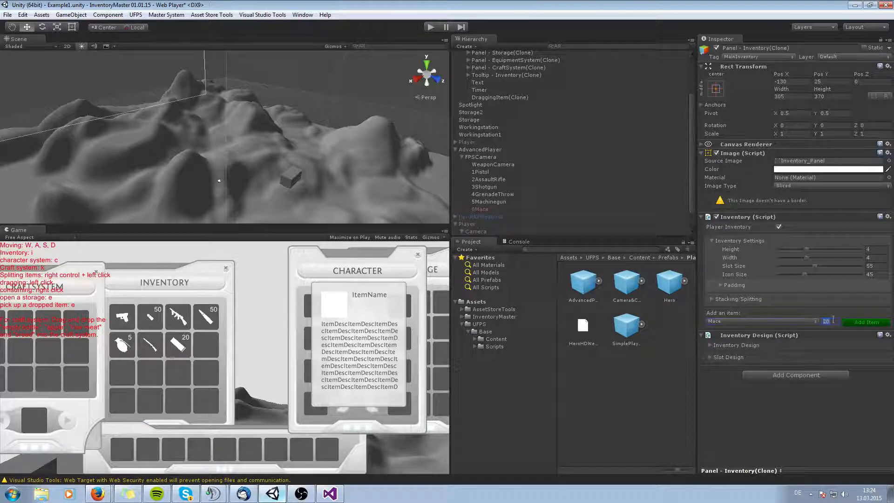
left_click(869, 323)
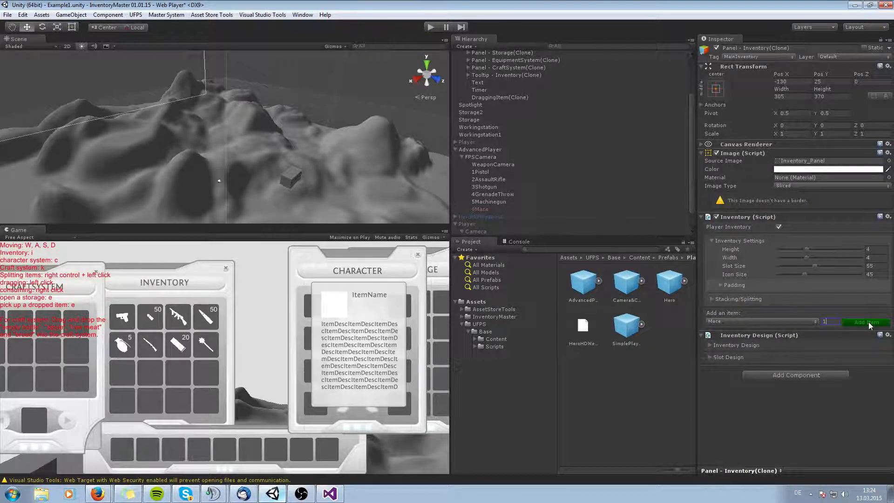
left_click(744, 323)
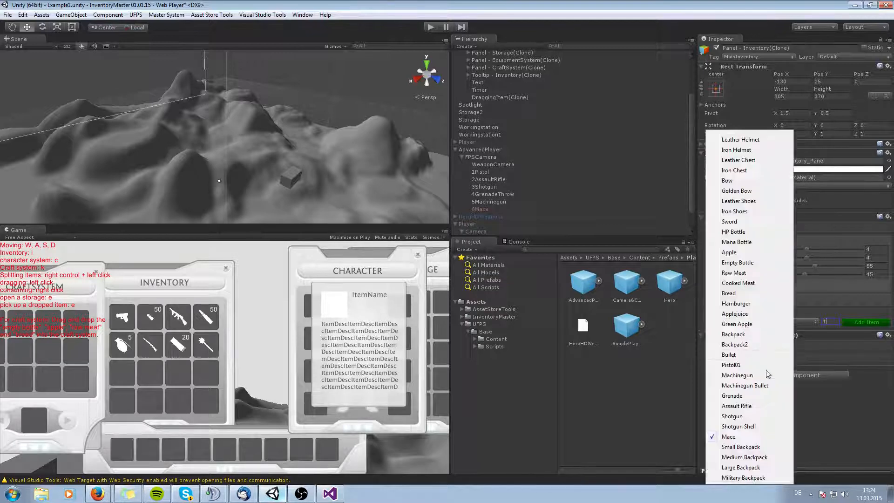
left_click(737, 376)
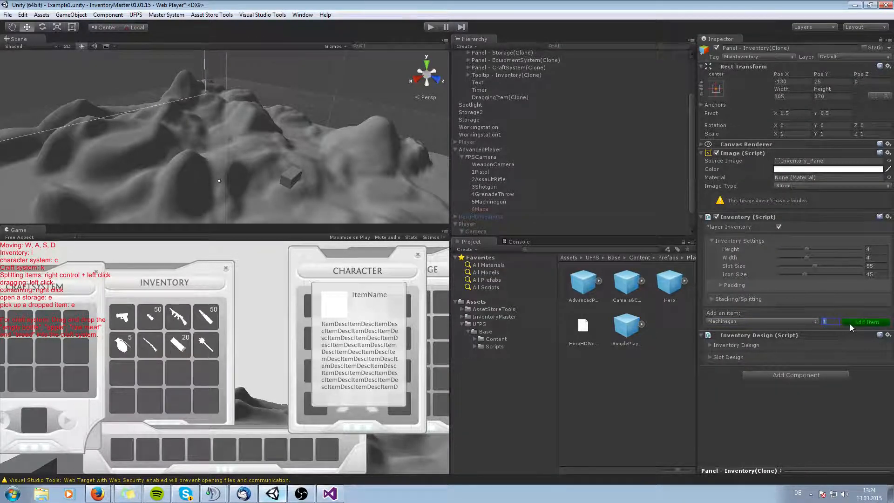
left_click(851, 323)
Enter Play mode with the game view maximized to test the setup.
left_click(431, 28)
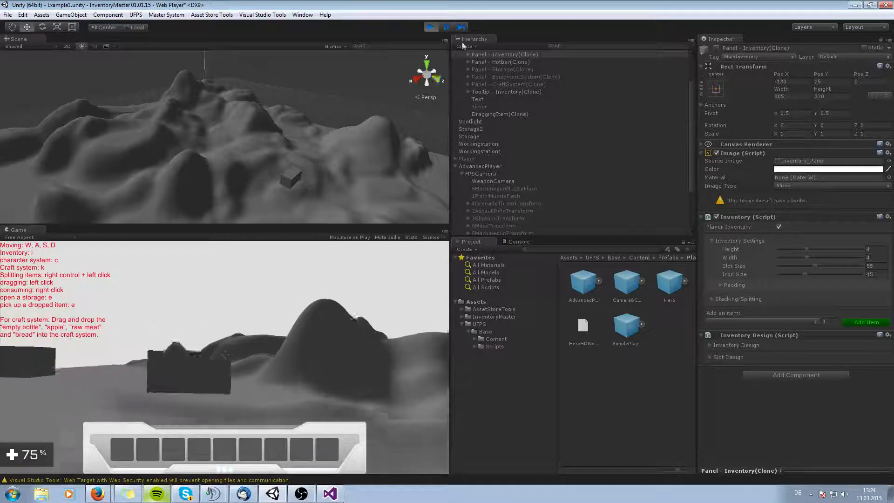
left_click(431, 27)
left_click(430, 27)
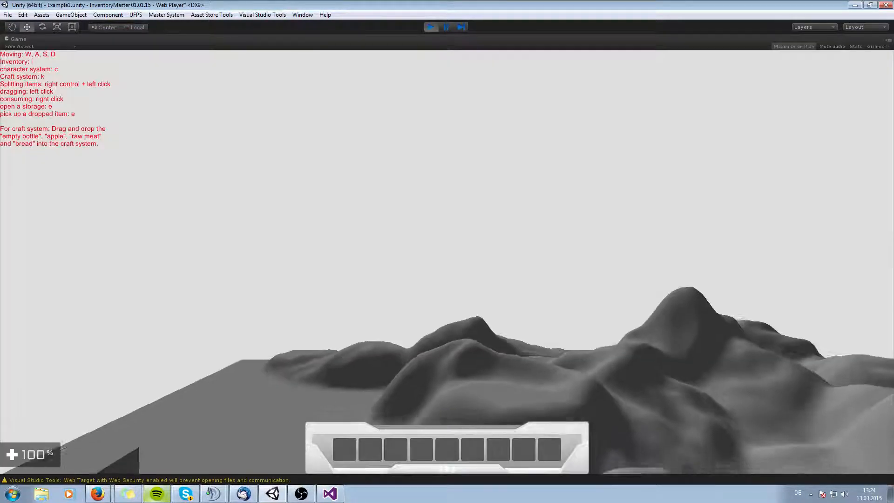
Open the inventory and character panels and equip the Machinegun onto the character.
key("i")
key("c")
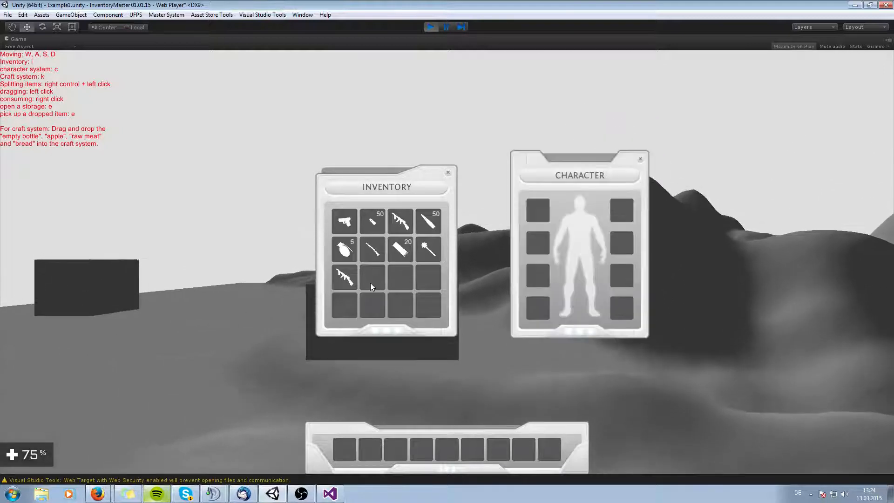
key("k")
key("c")
key("k")
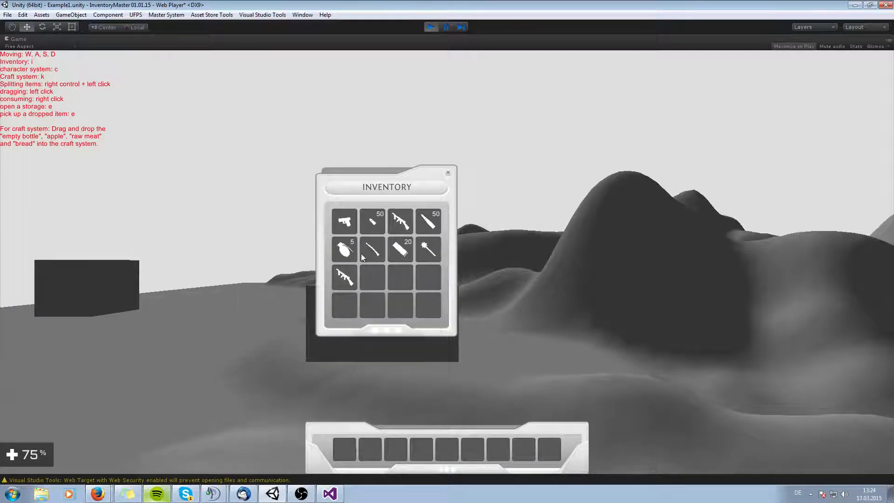
key("i")
key("i")
key("c")
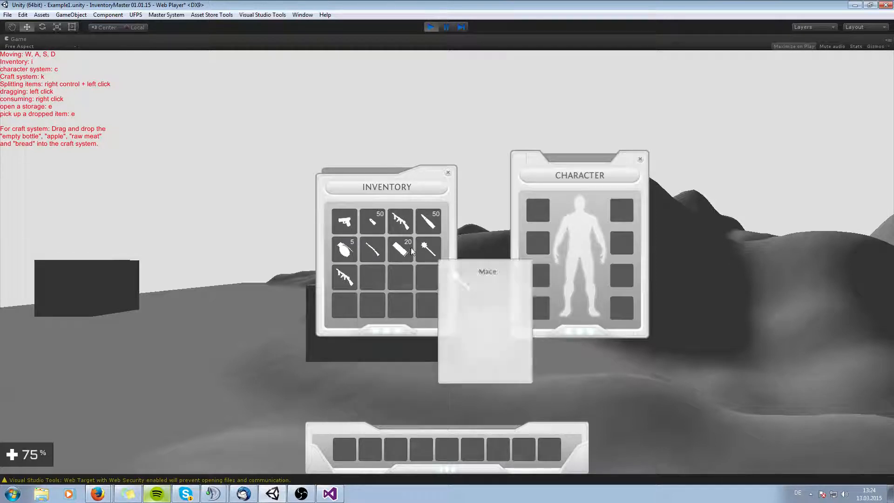
right_click(342, 277)
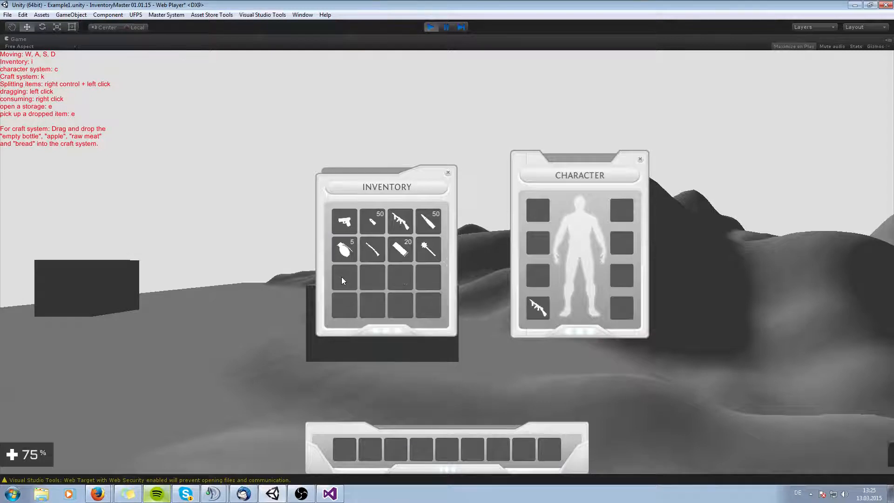
key("i")
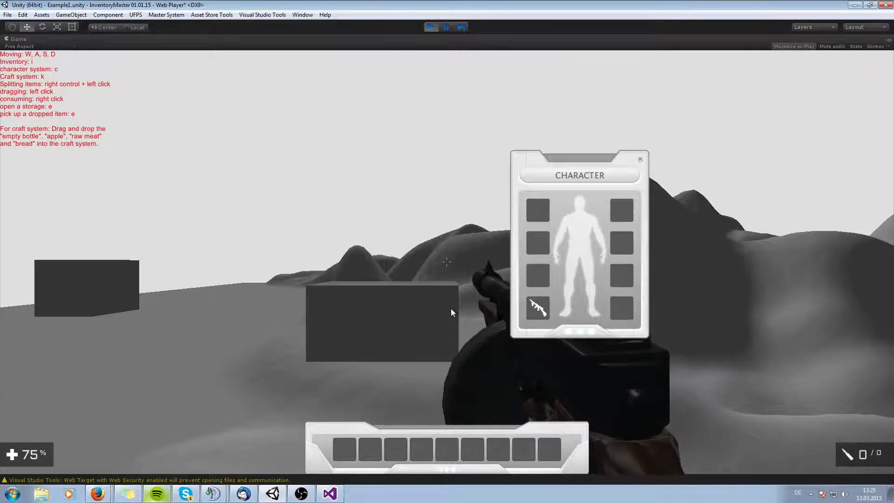
Close the panels, reload the machinegun and fire it to test the ammo link.
key("k")
key("k")
key("c")
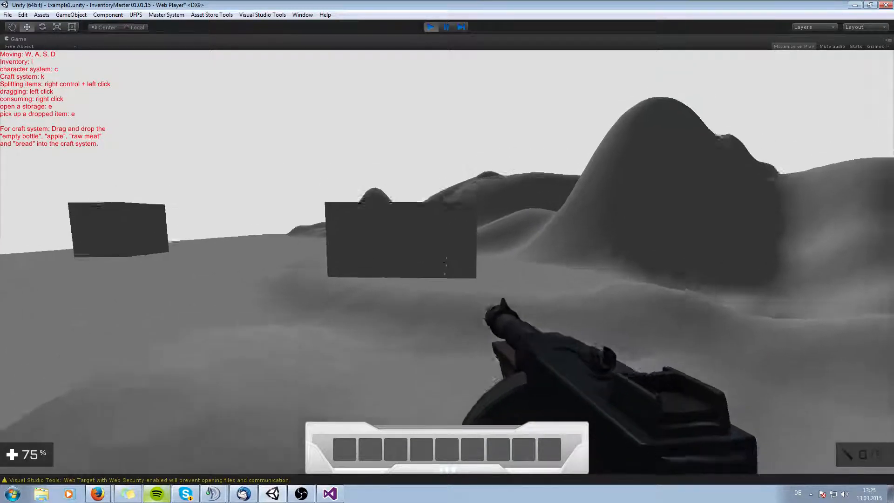
key("r")
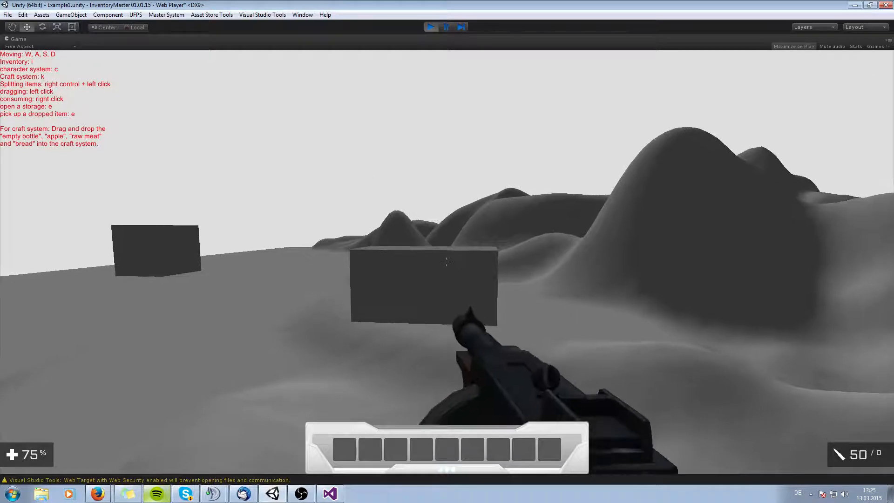
key("s")
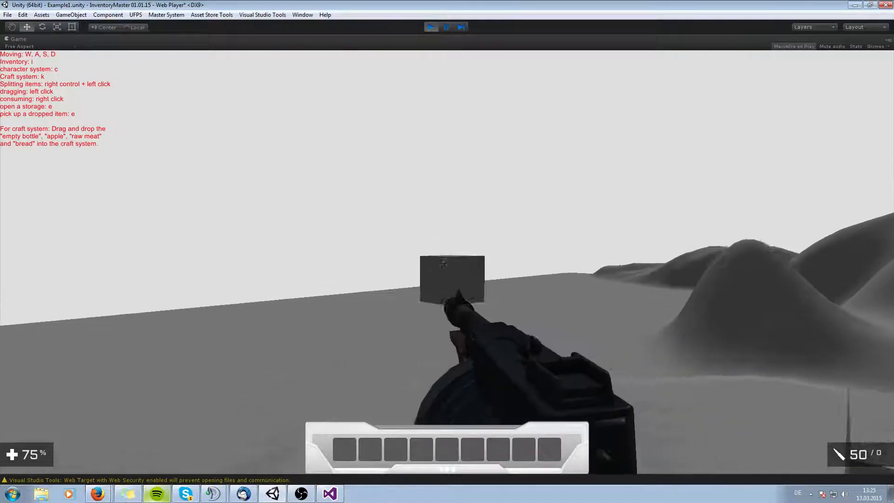
left_click(446, 262)
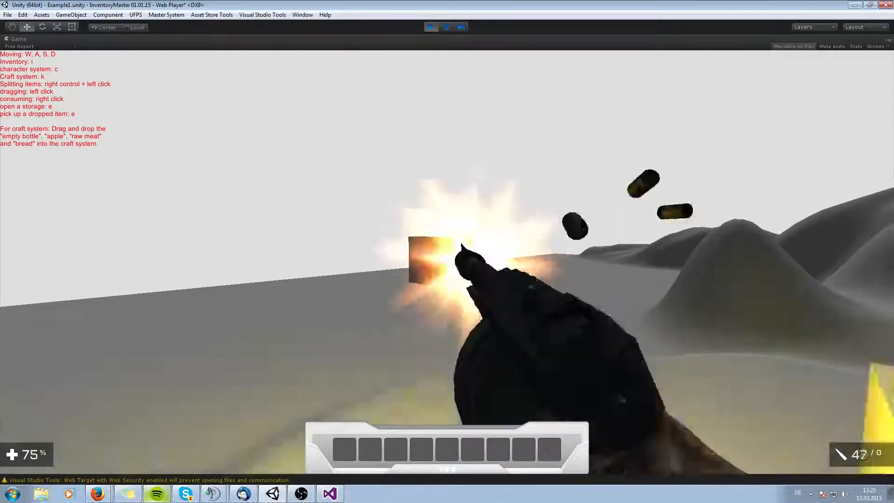
left_click(446, 262)
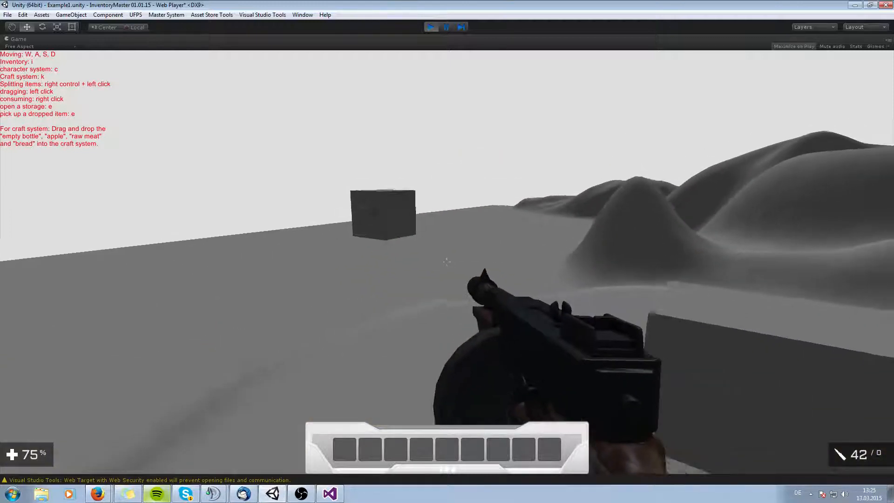
Place the pistol, bullets, assault rifle, mace and shotgun from the inventory into the hotbar slots.
key("i")
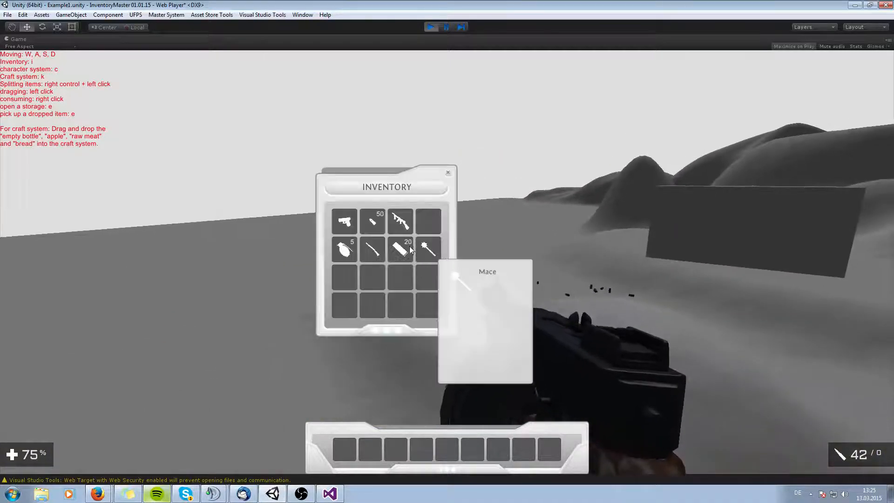
left_click_drag(344, 221, 348, 449)
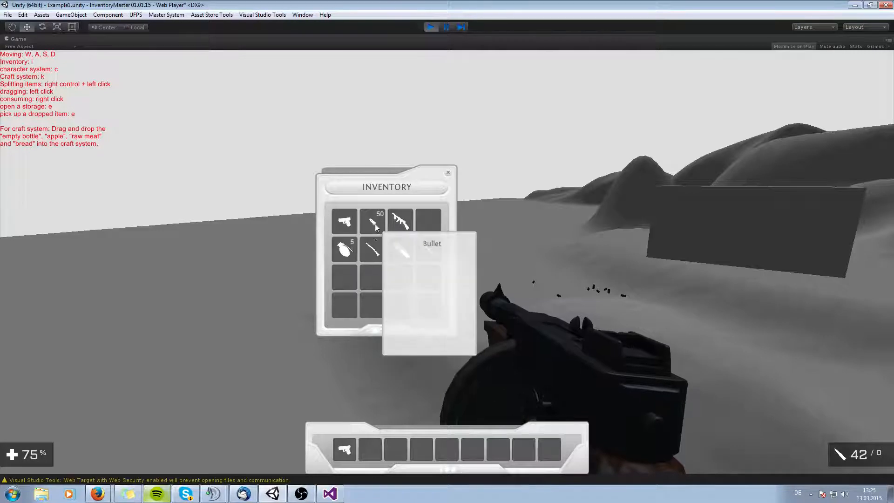
left_click_drag(373, 222, 370, 449)
left_click_drag(401, 222, 402, 444)
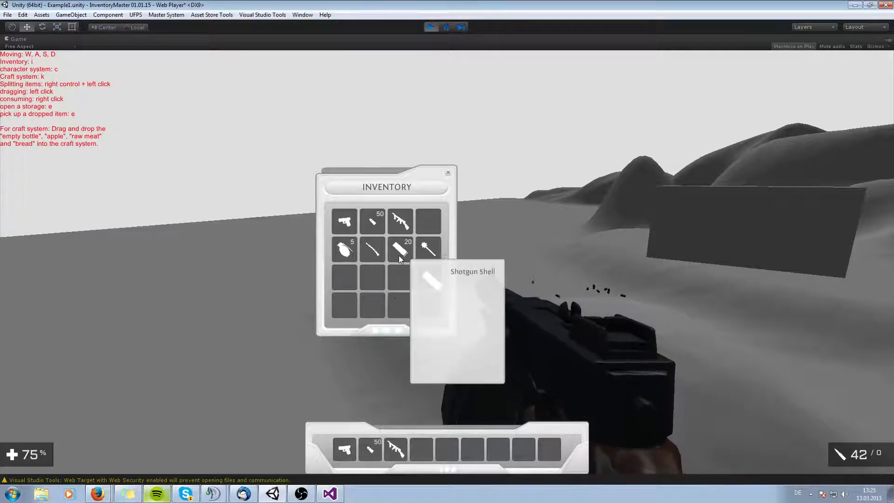
left_click_drag(428, 250, 424, 452)
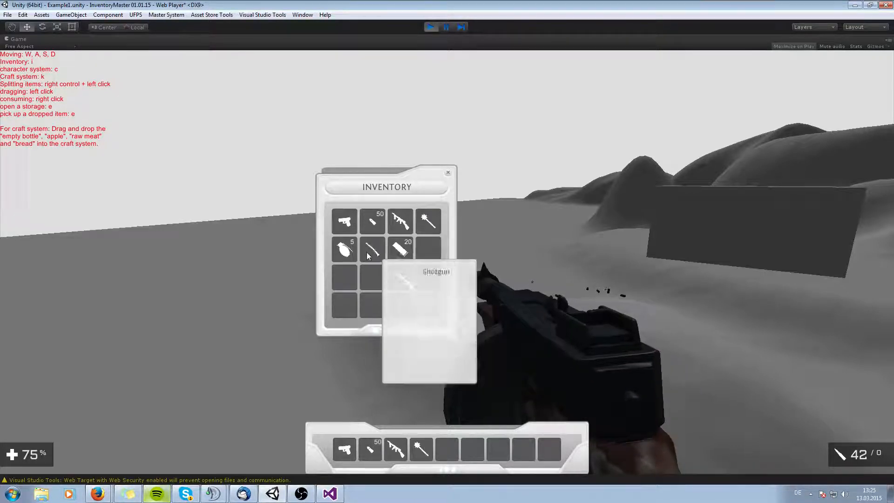
left_click_drag(369, 255, 477, 449)
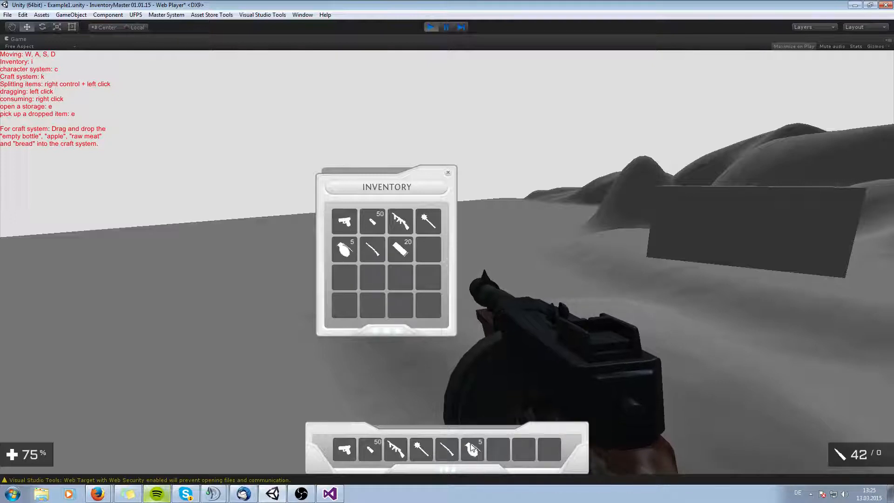
key("i")
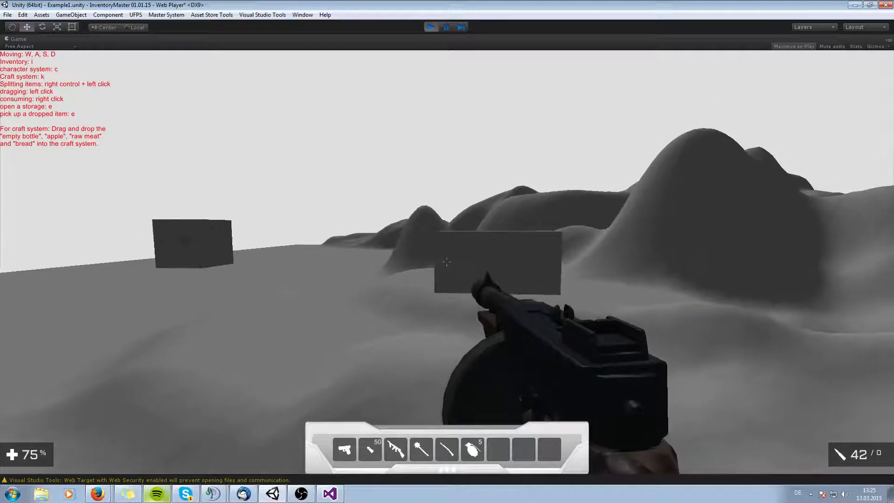
Switch to the assault rifle, close the inventory, then aim and fire it.
key("i")
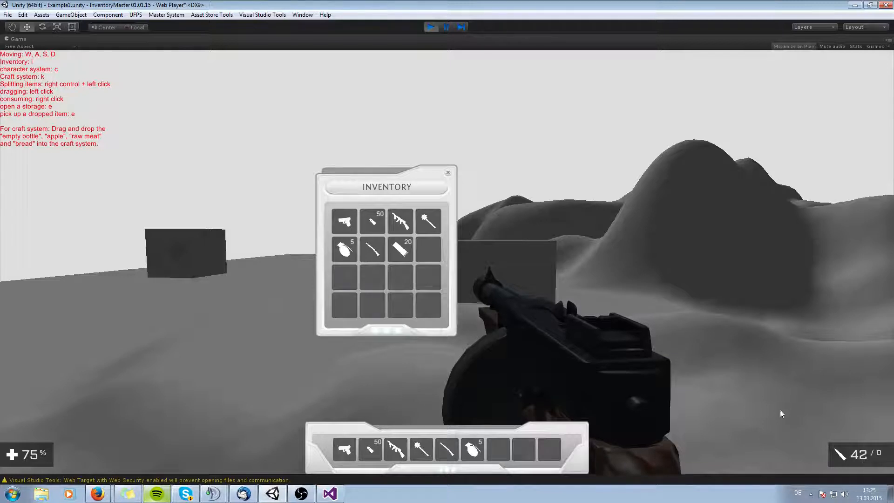
key("3")
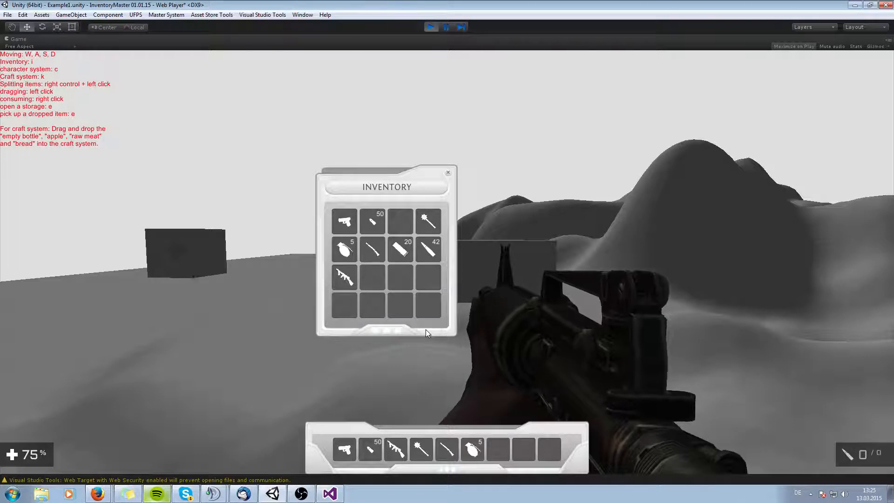
left_click(446, 173)
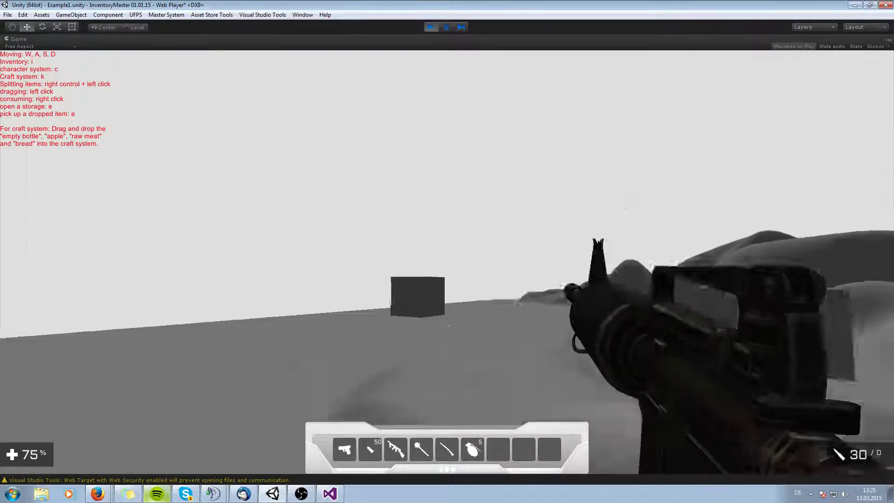
right_click(446, 262)
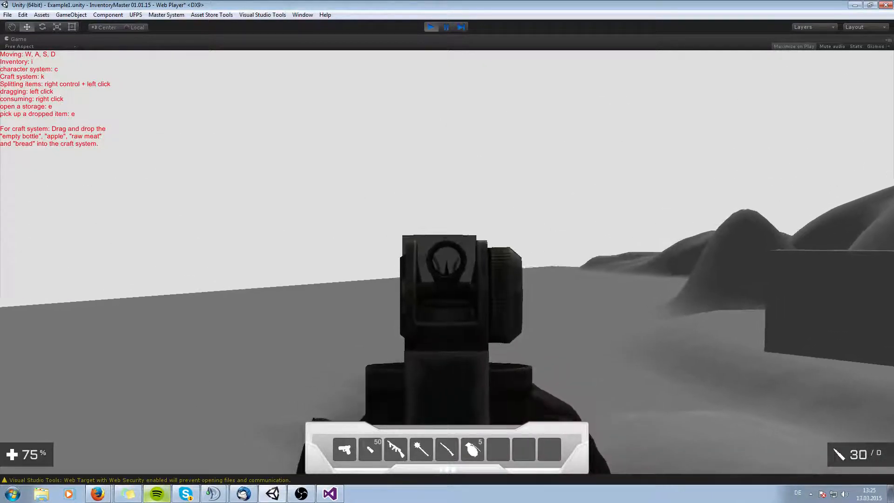
left_click(447, 262)
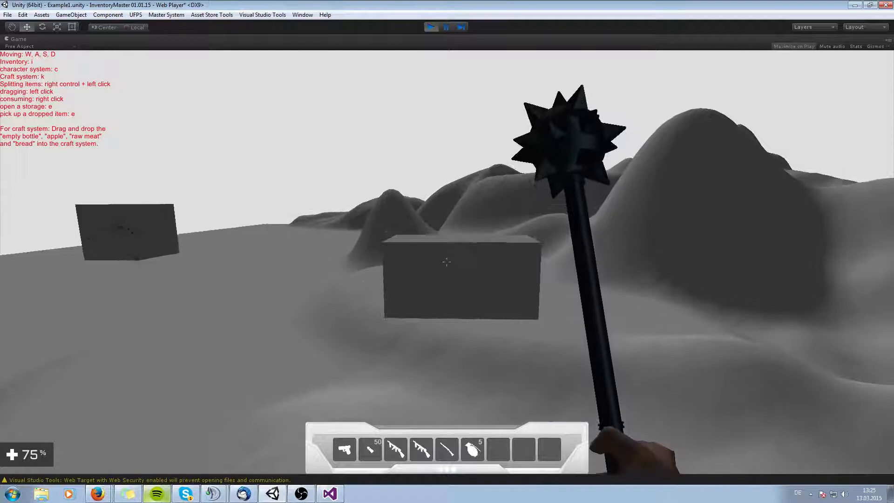
Cycle through the mace, shotgun and grenade weapons while moving around.
left_click(446, 262)
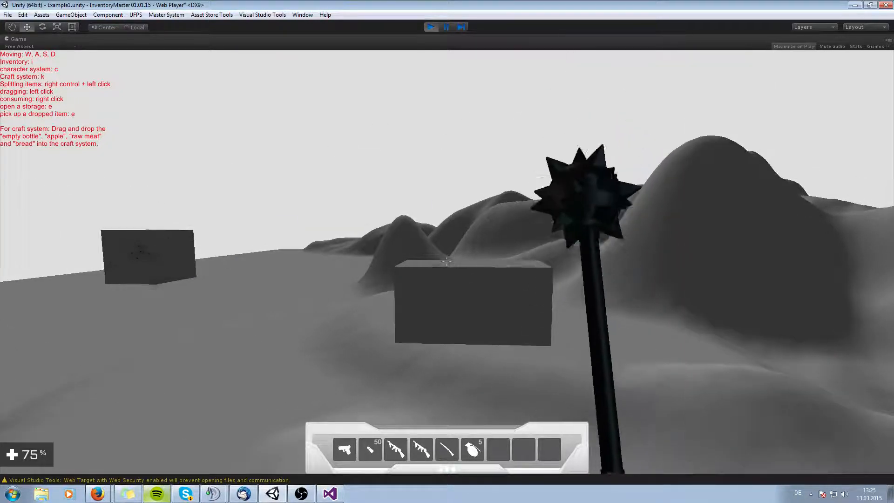
key("s")
key("s")
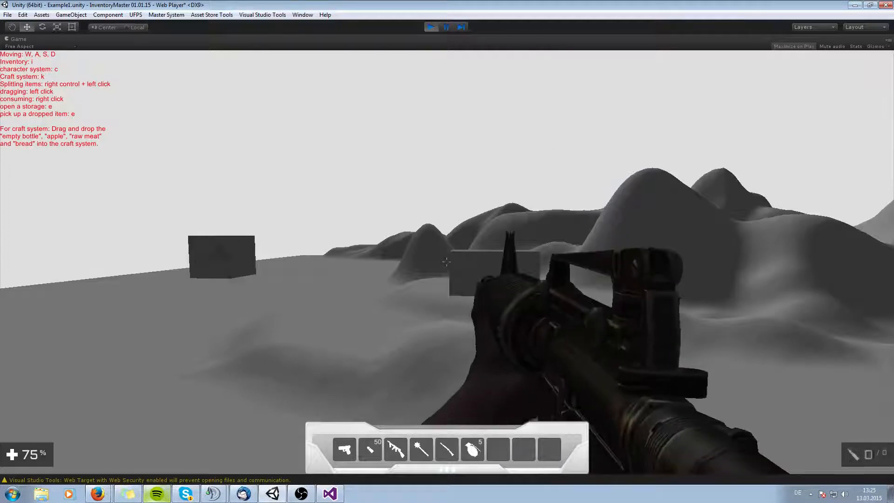
key("5")
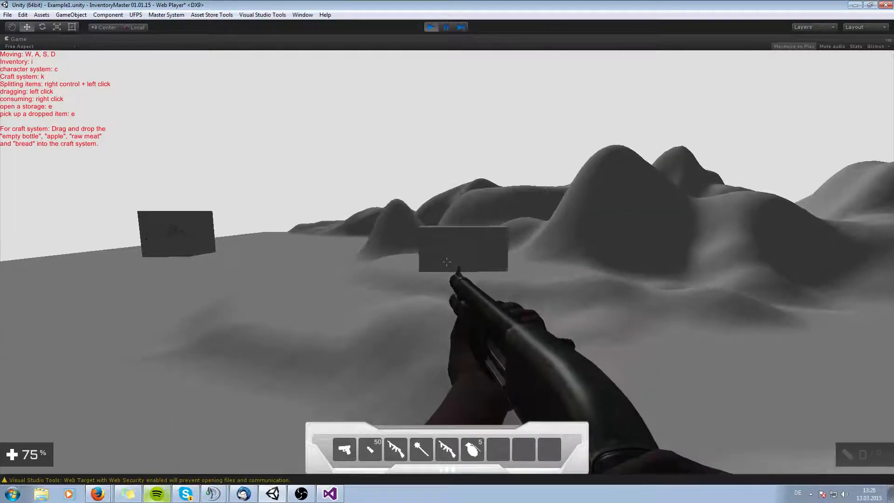
key("6")
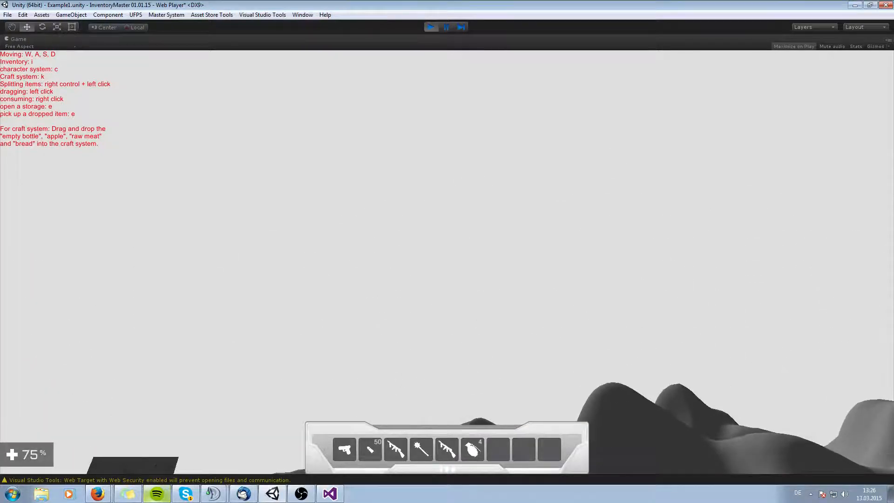
key("d")
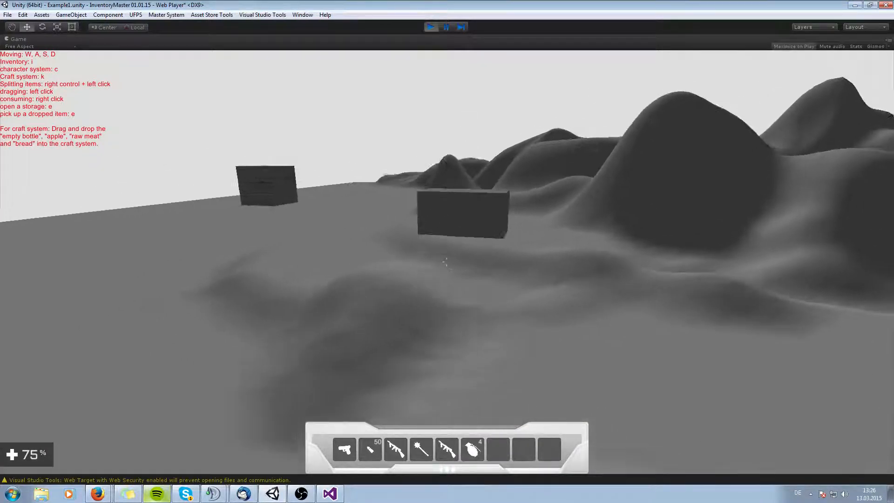
key("5")
key("a")
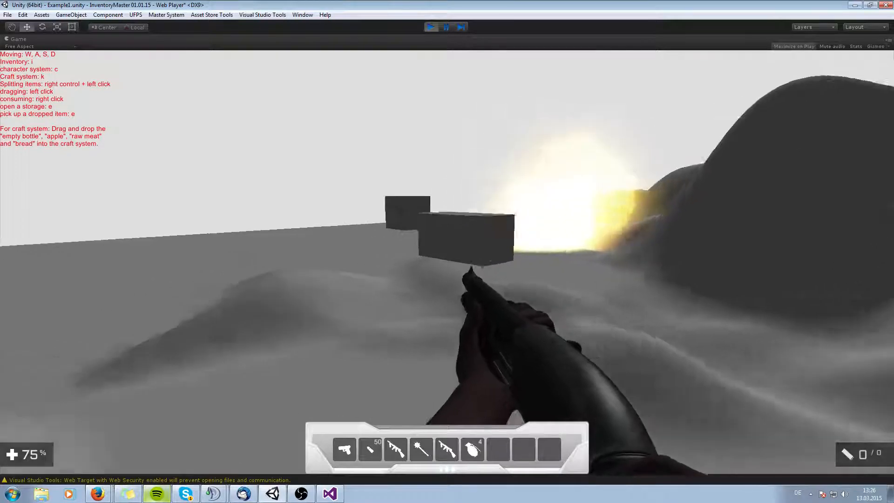
Reload the shotgun and fire it at the target block.
key("r")
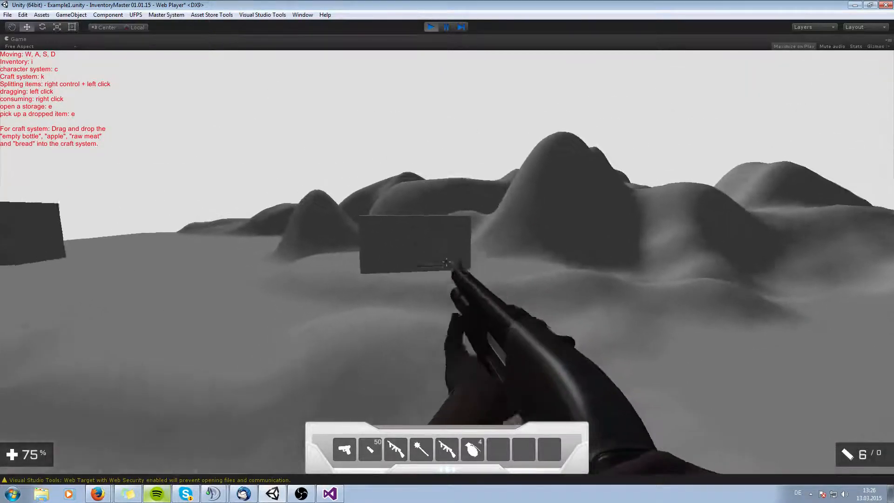
left_click(446, 261)
left_click(446, 262)
key("w")
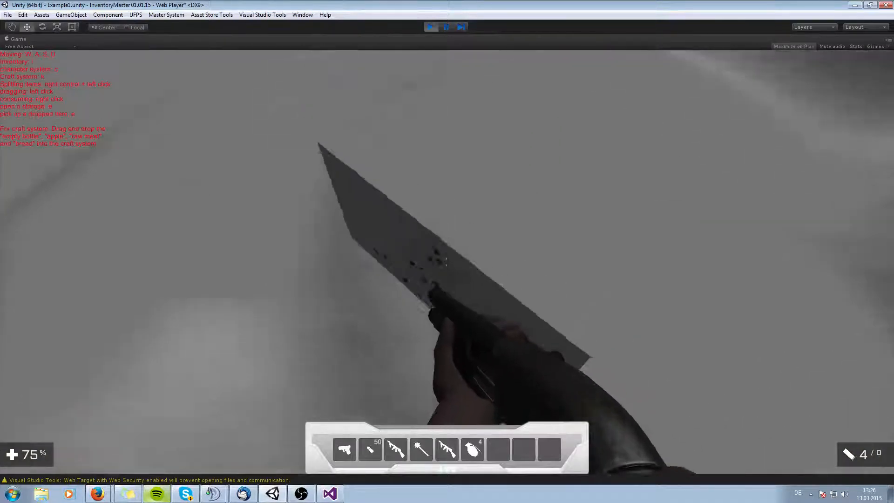
key("w")
key("w")
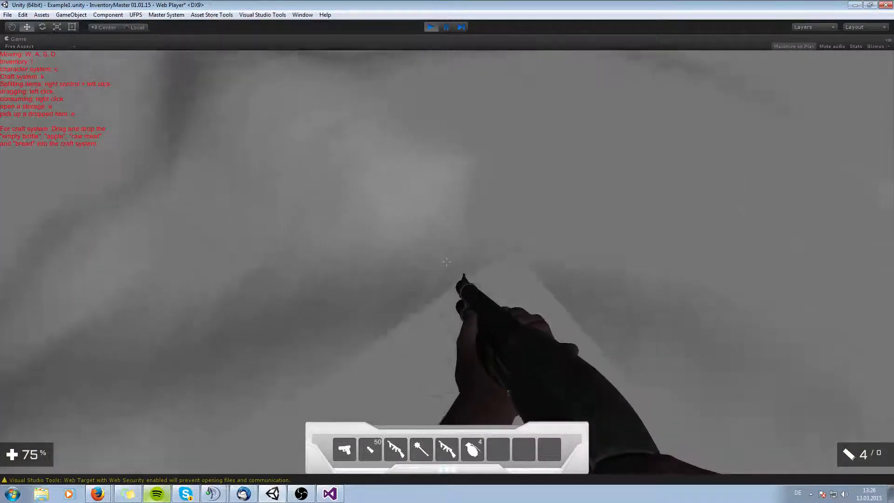
key("w")
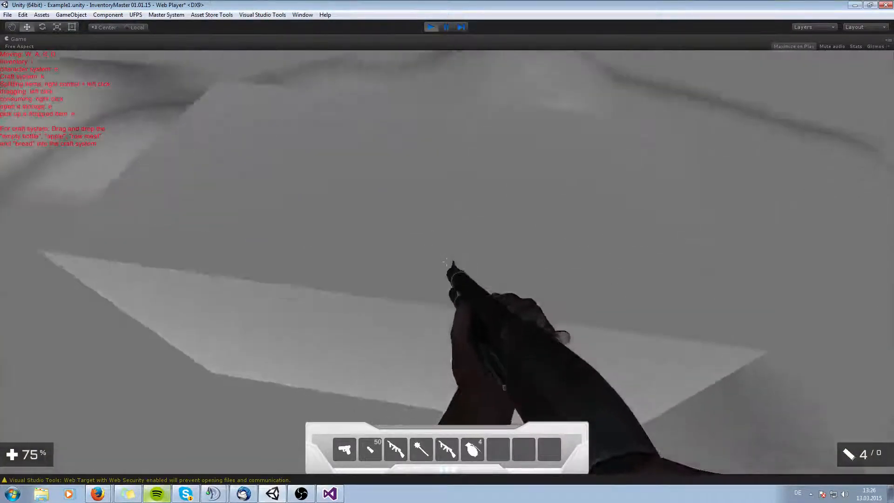
key("w")
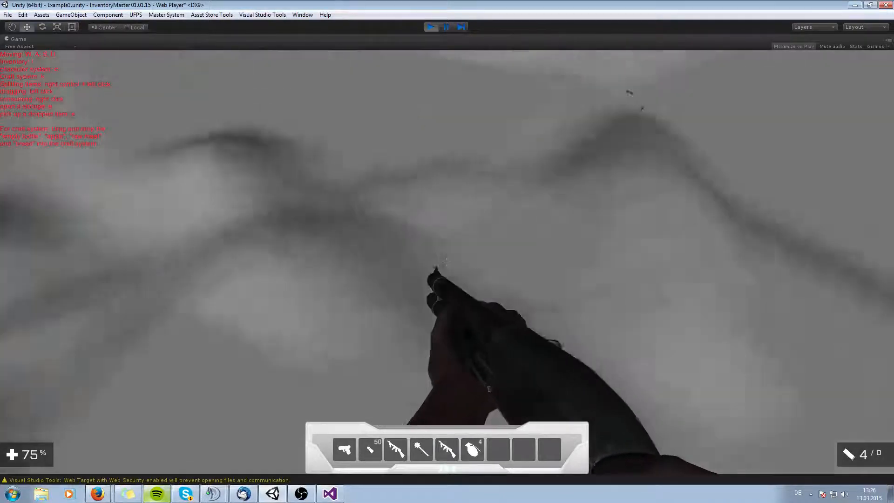
key("w")
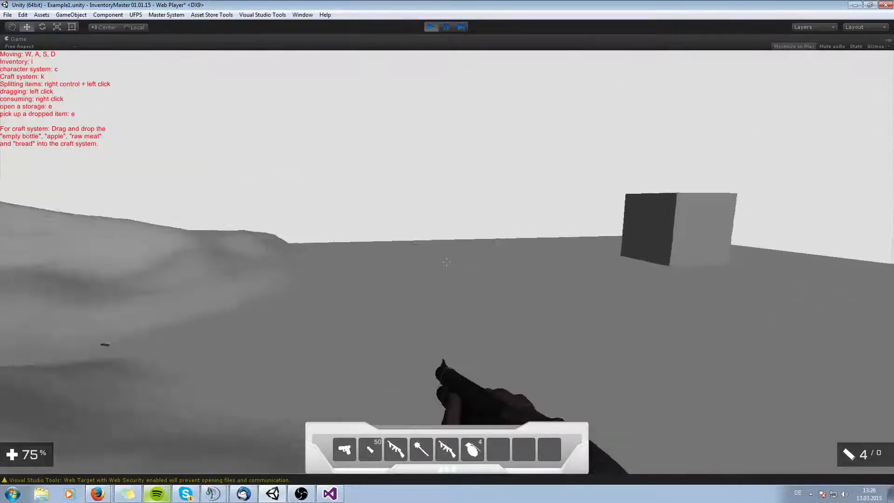
key("w")
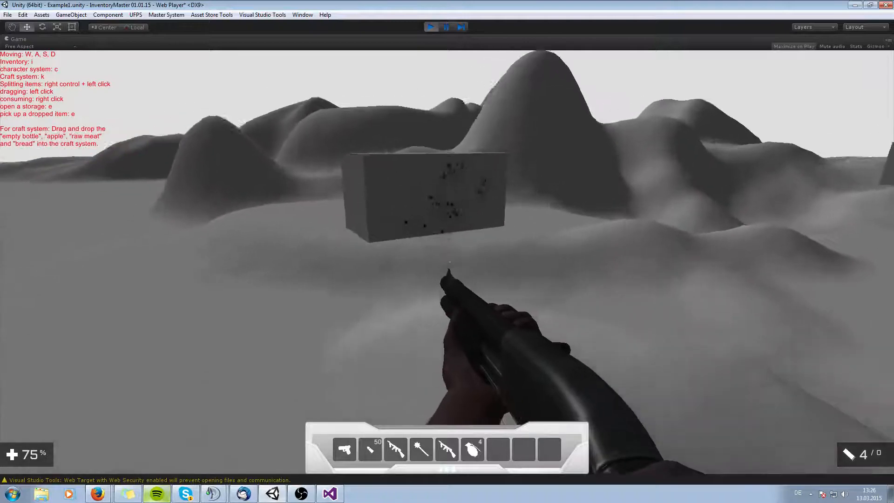
key("w")
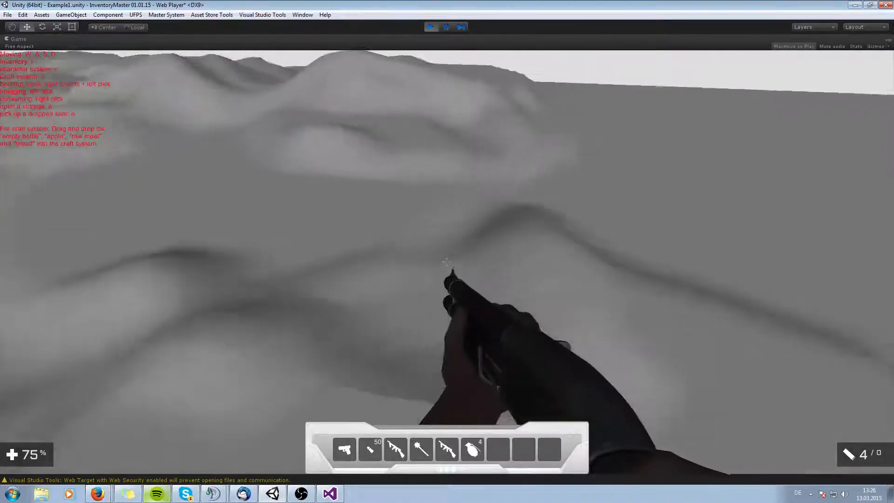
key("w")
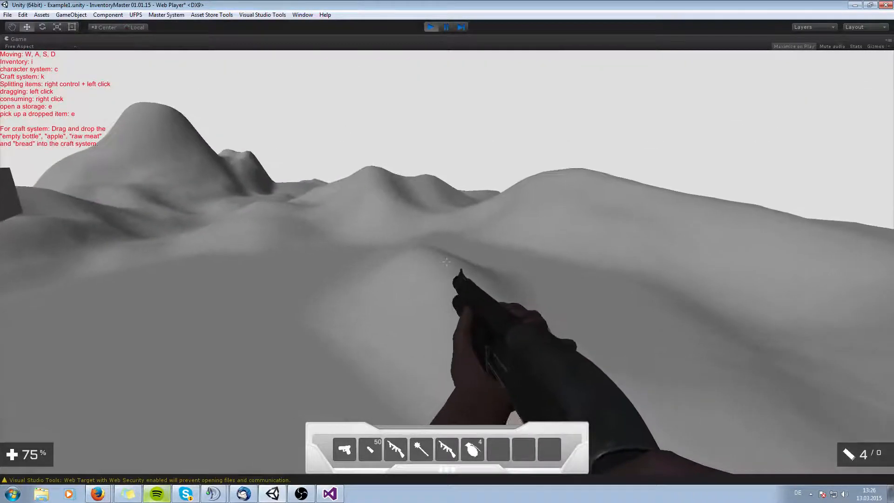